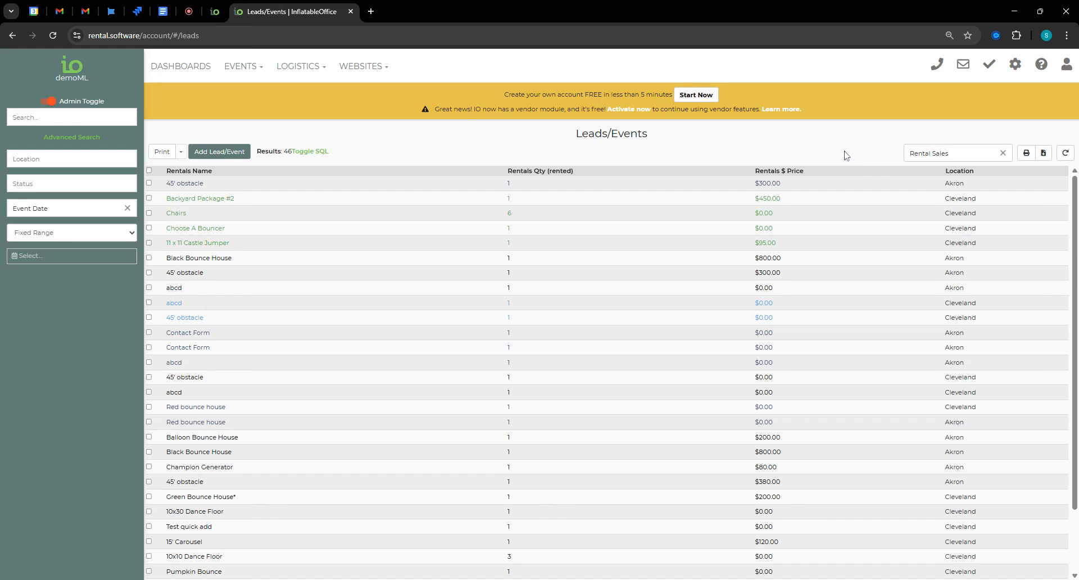
Step: Open the Filters page in the account settings
left_click(1014, 66)
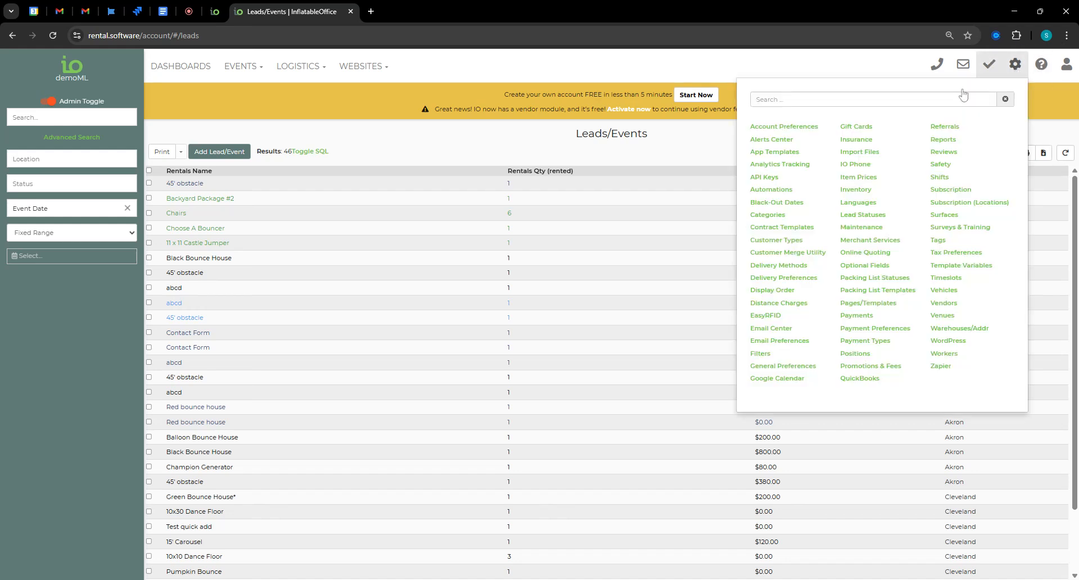
left_click(759, 356)
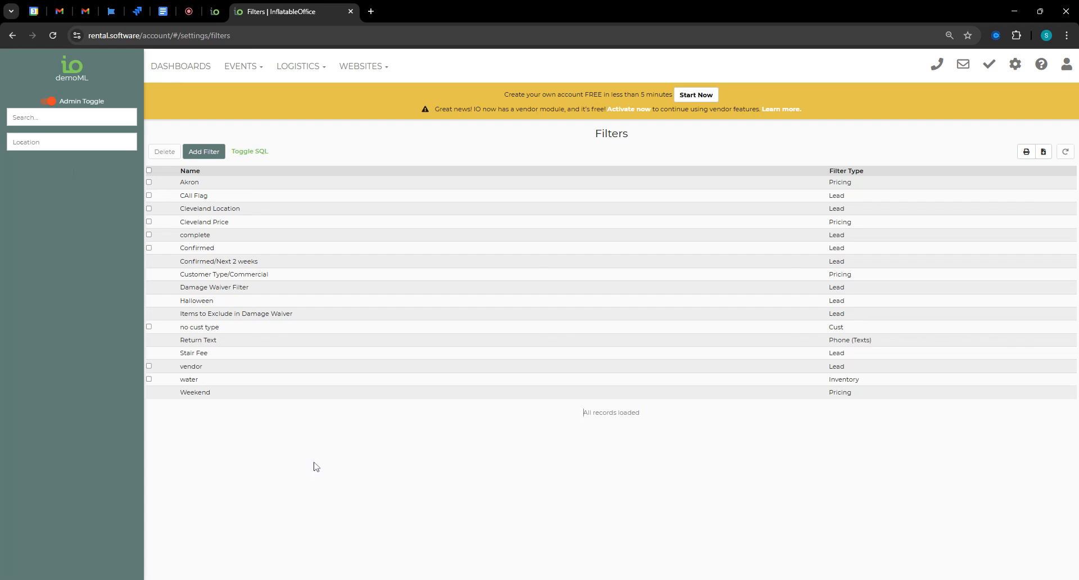
left_click(1014, 64)
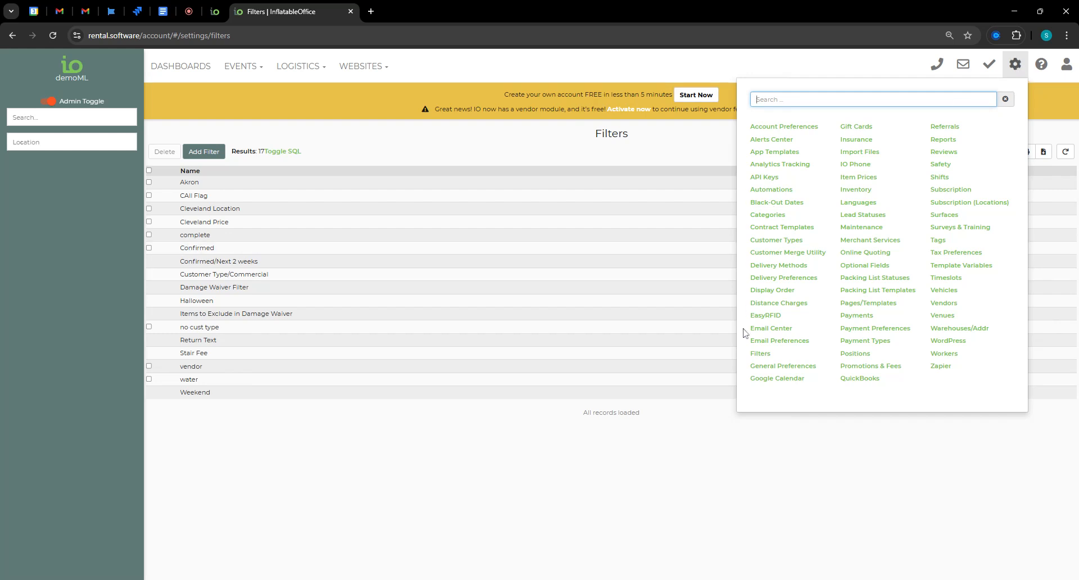
left_click(760, 353)
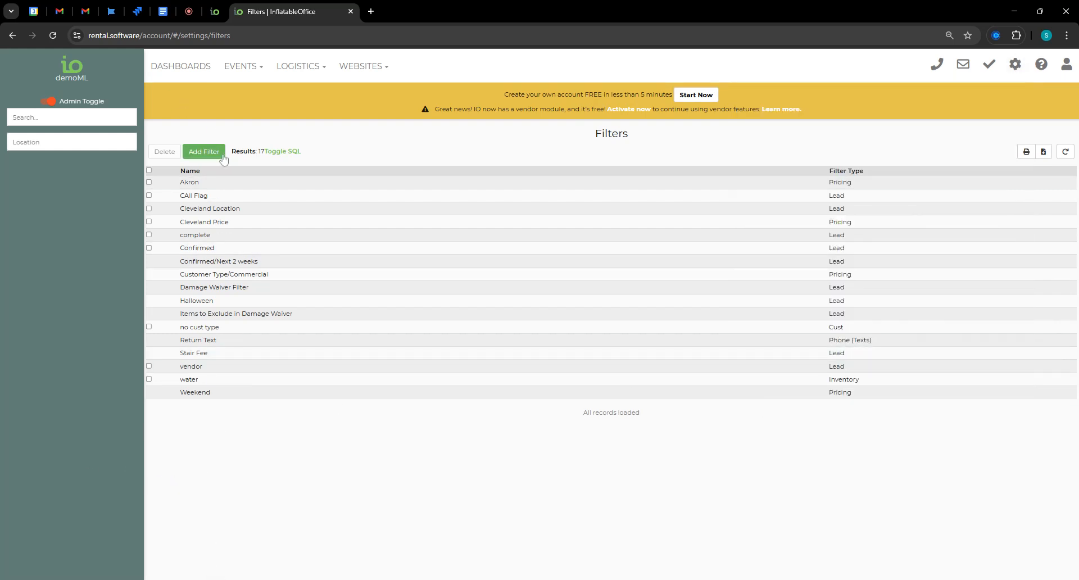
Step: Start a new filter of type Lead and name it Weekend
left_click(205, 152)
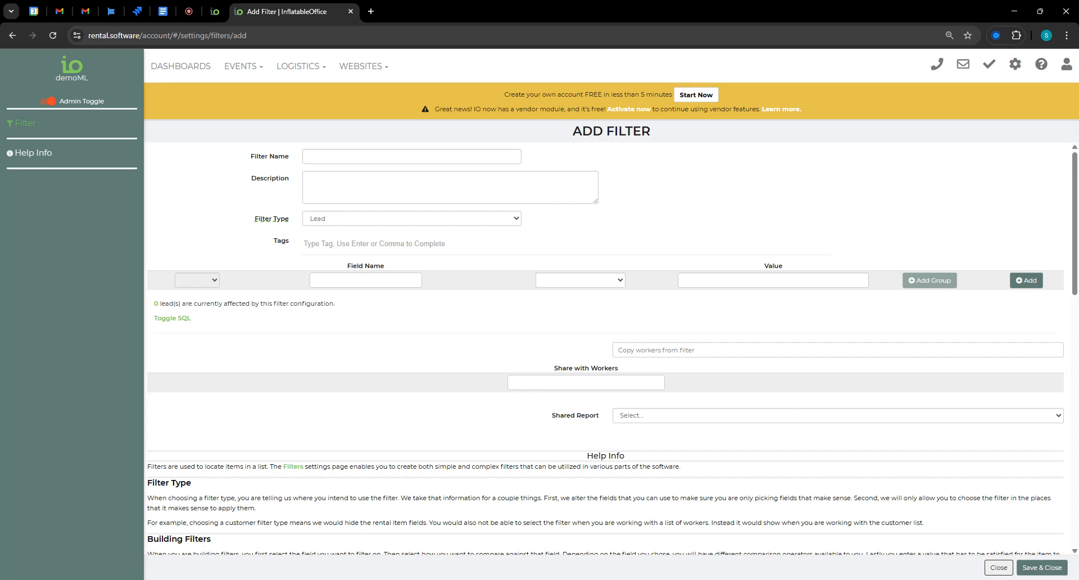
left_click(360, 158)
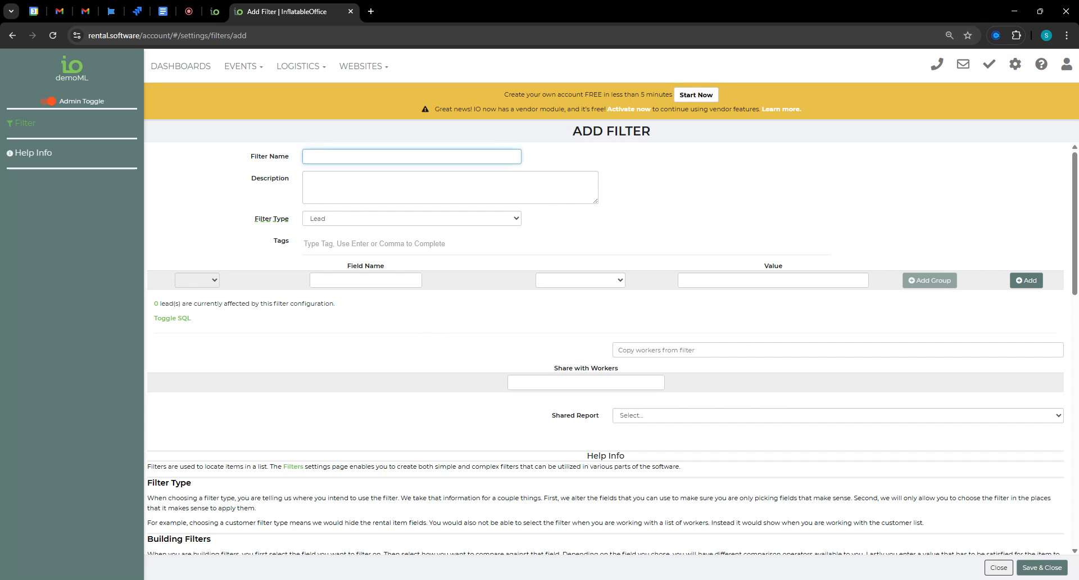
type("Weekend")
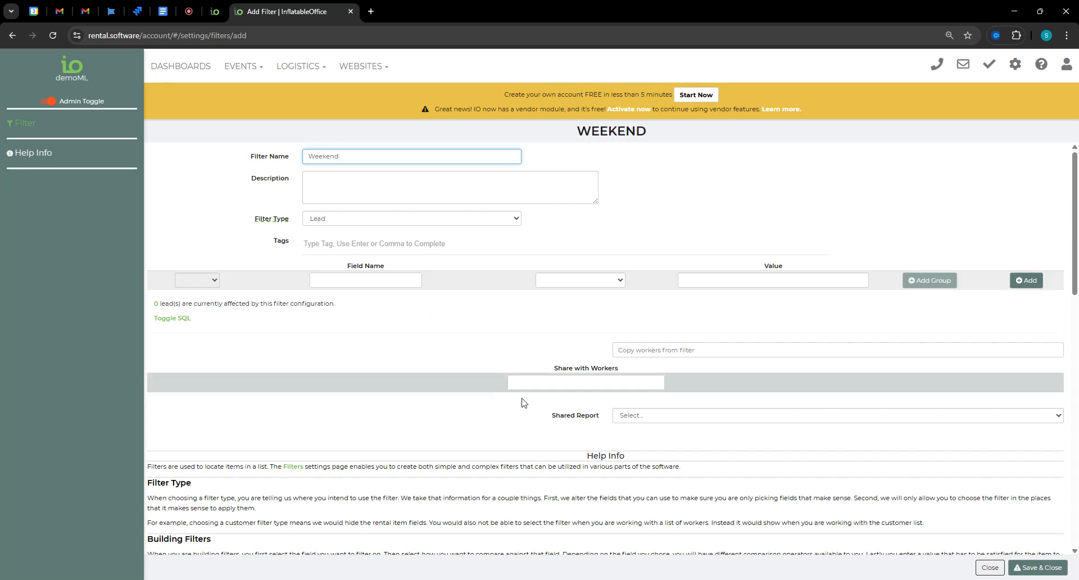
Step: Add the condition Lead Start Is Weekend (Sat - Sun) set to Yes to the Weekend filter
left_click(377, 281)
type("w")
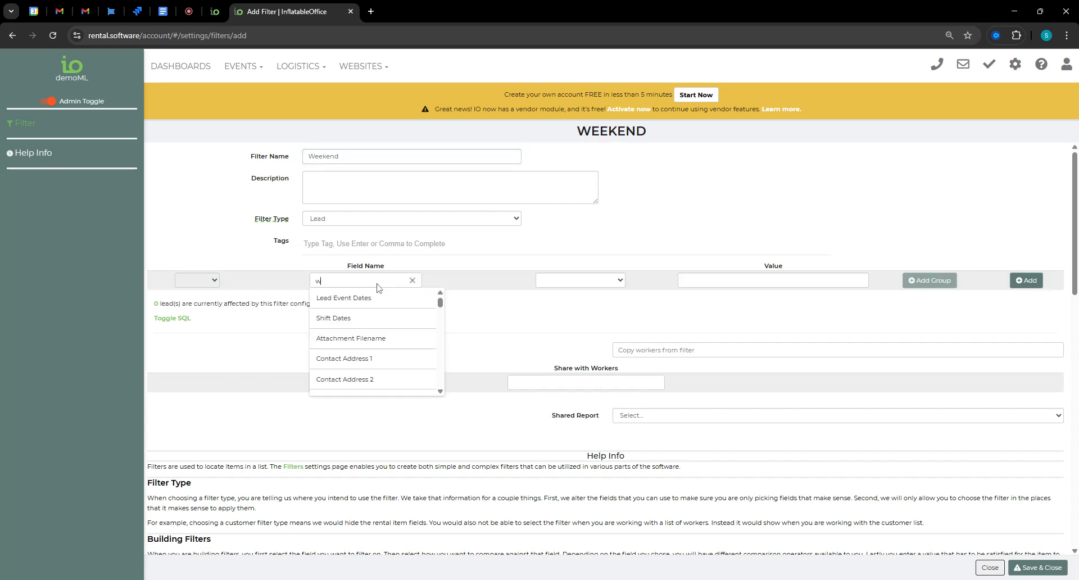
type("eekend")
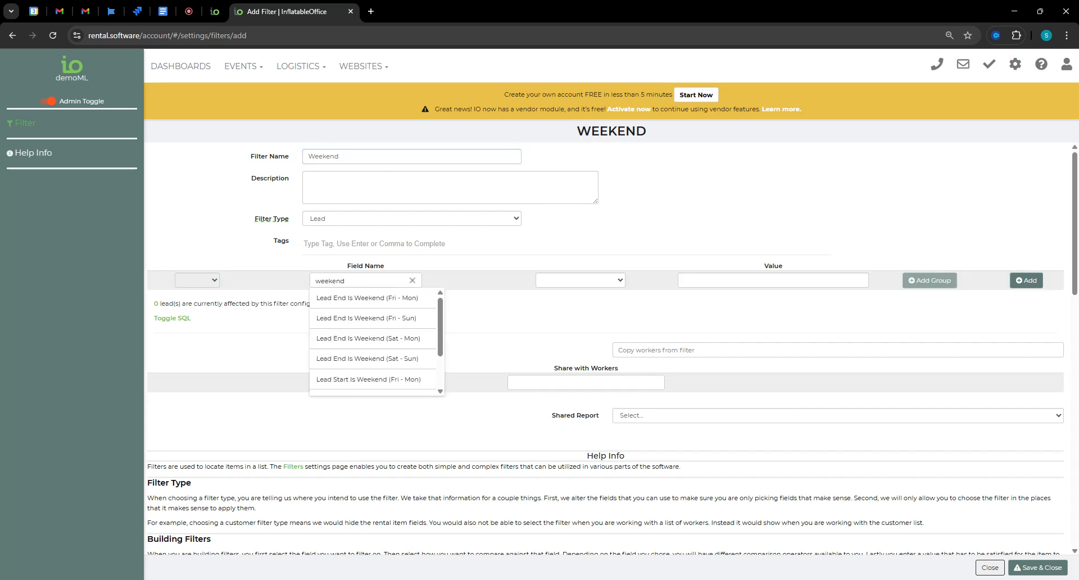
scroll(366, 382, "down", 1)
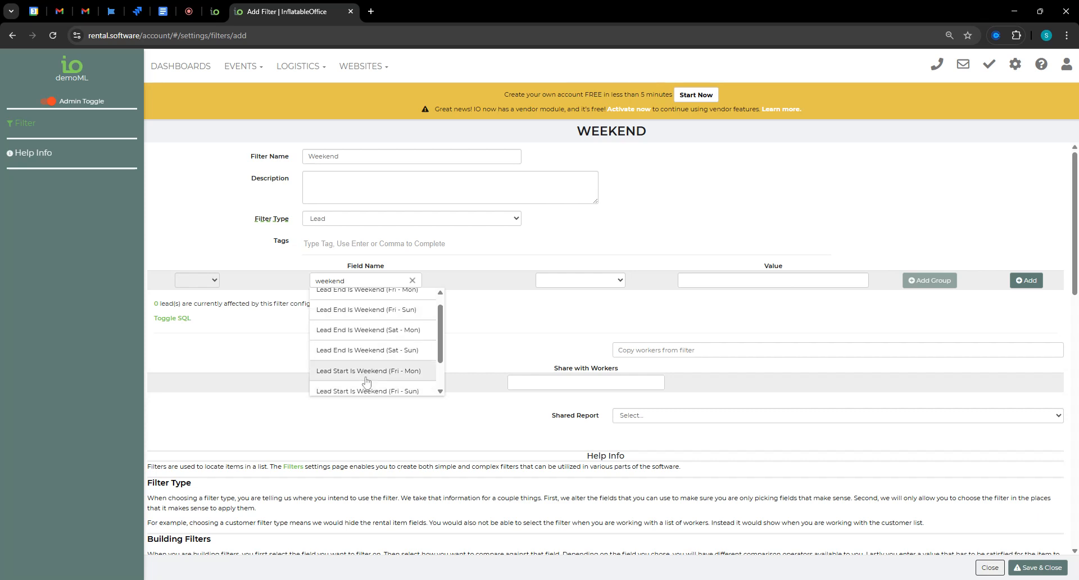
scroll(367, 383, "down", 2)
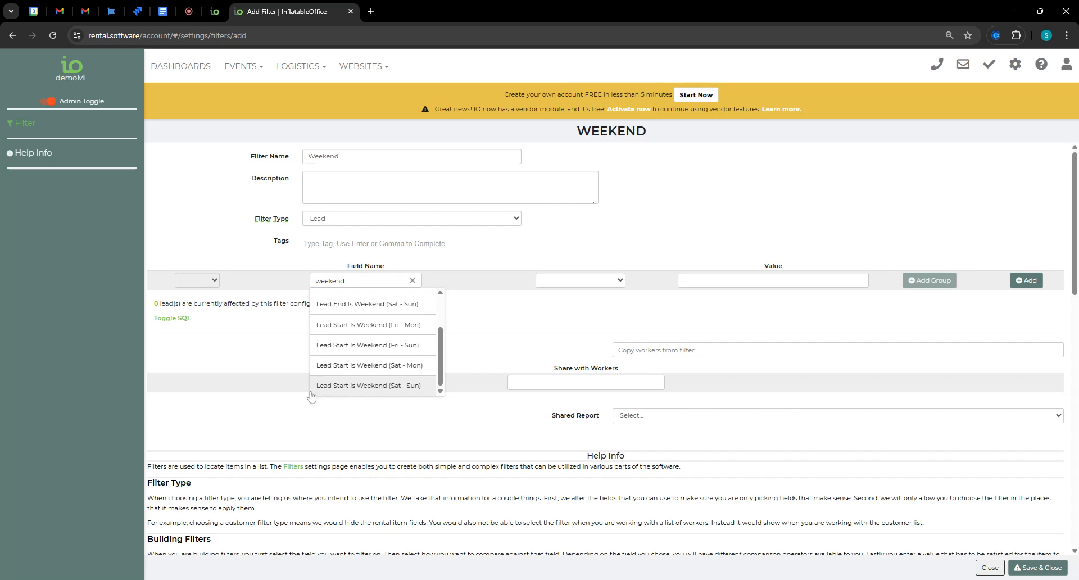
left_click(363, 388)
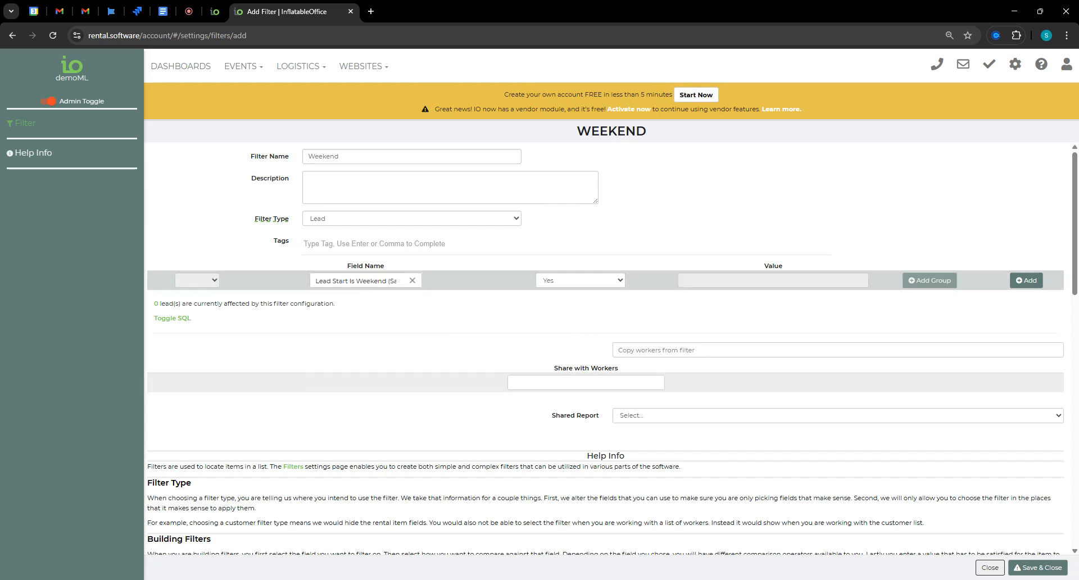
left_click(1026, 281)
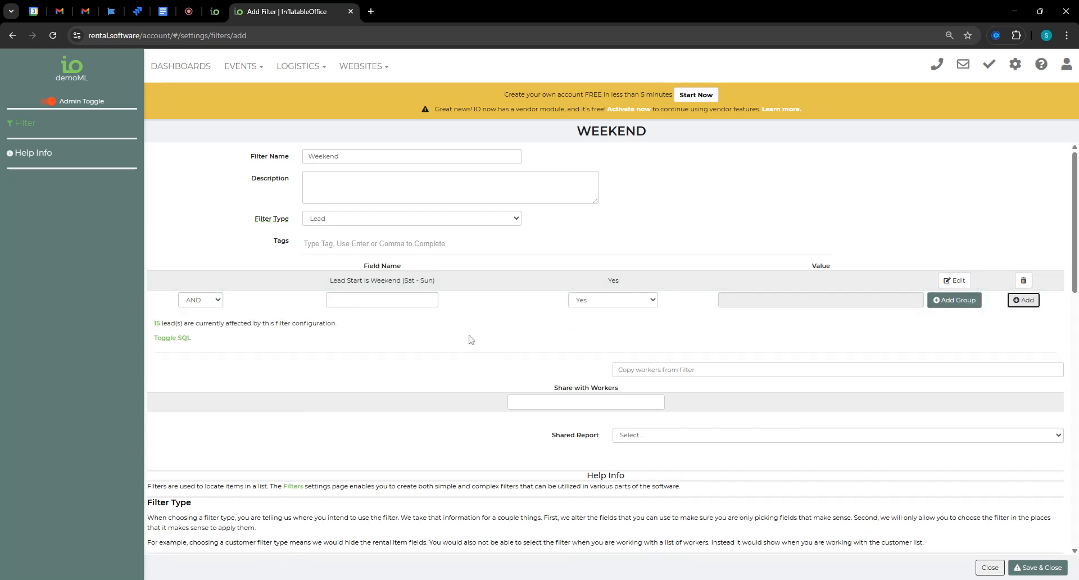
Step: Add a second condition joined by AND: Lead End Is Weekend (Sat - Sun) set to Yes
left_click(361, 301)
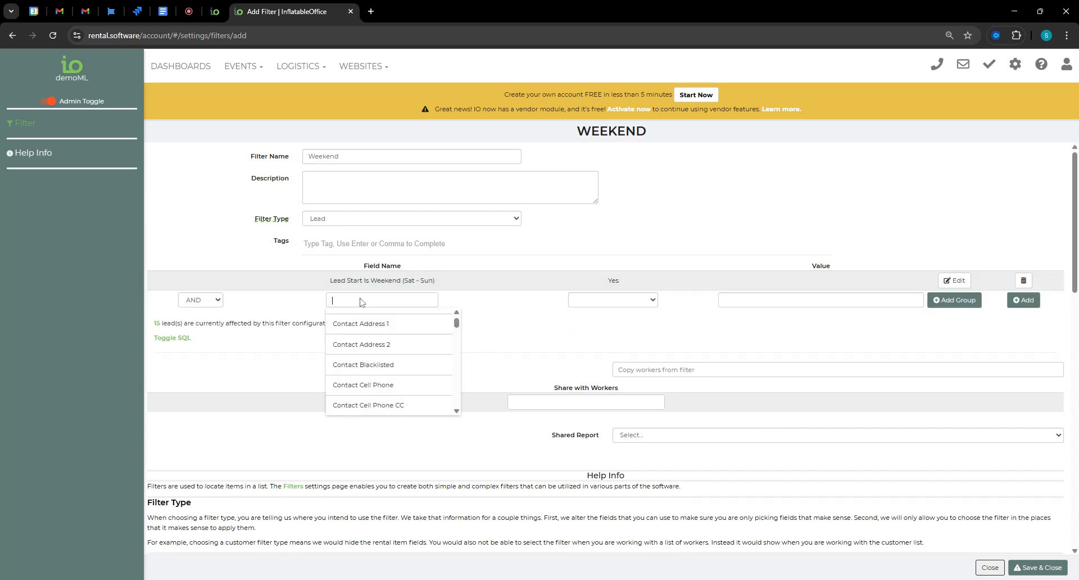
type("weekend")
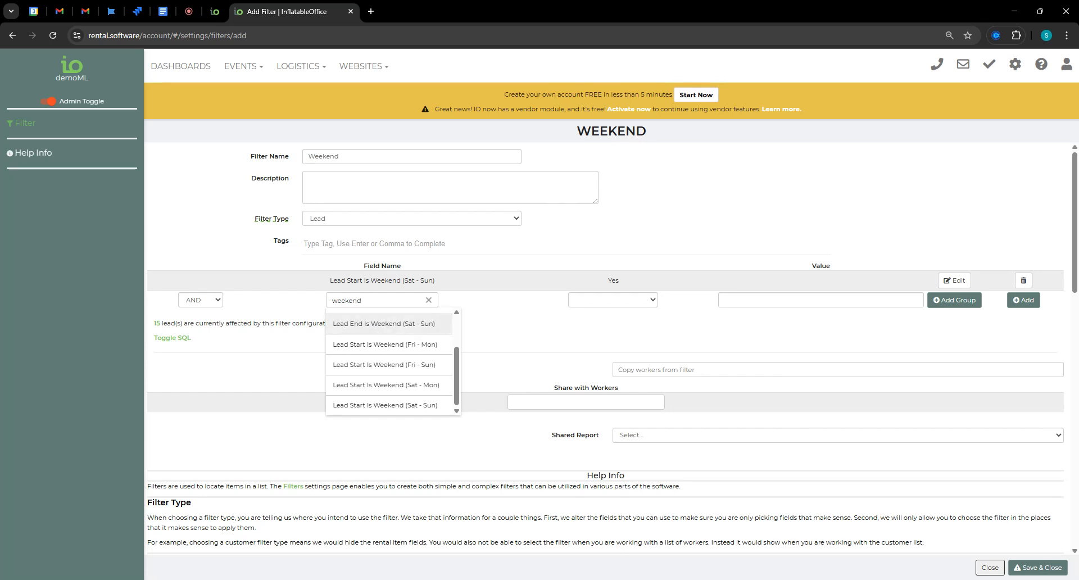
left_click(390, 327)
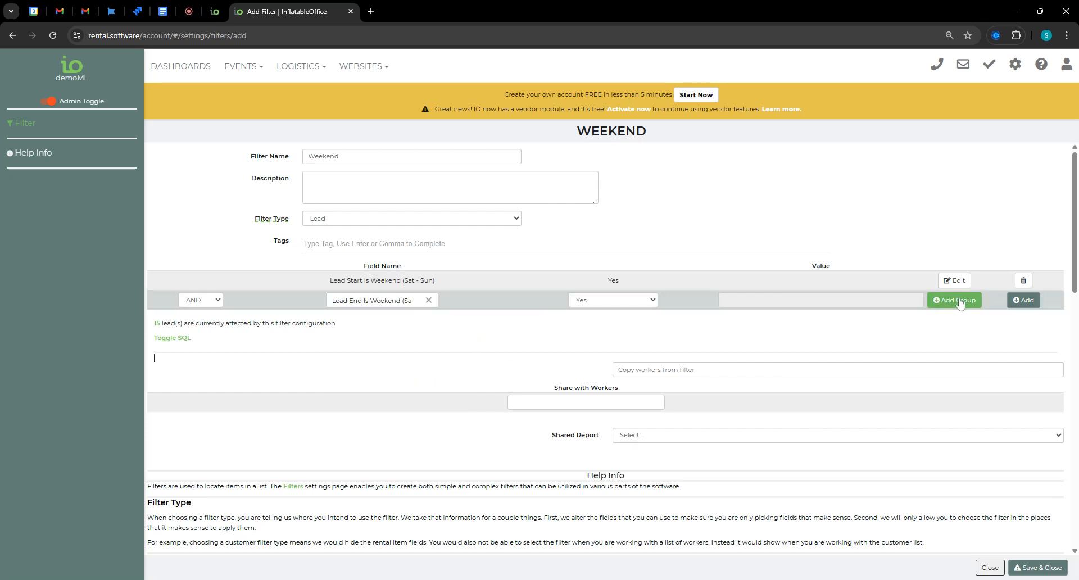
left_click(1024, 299)
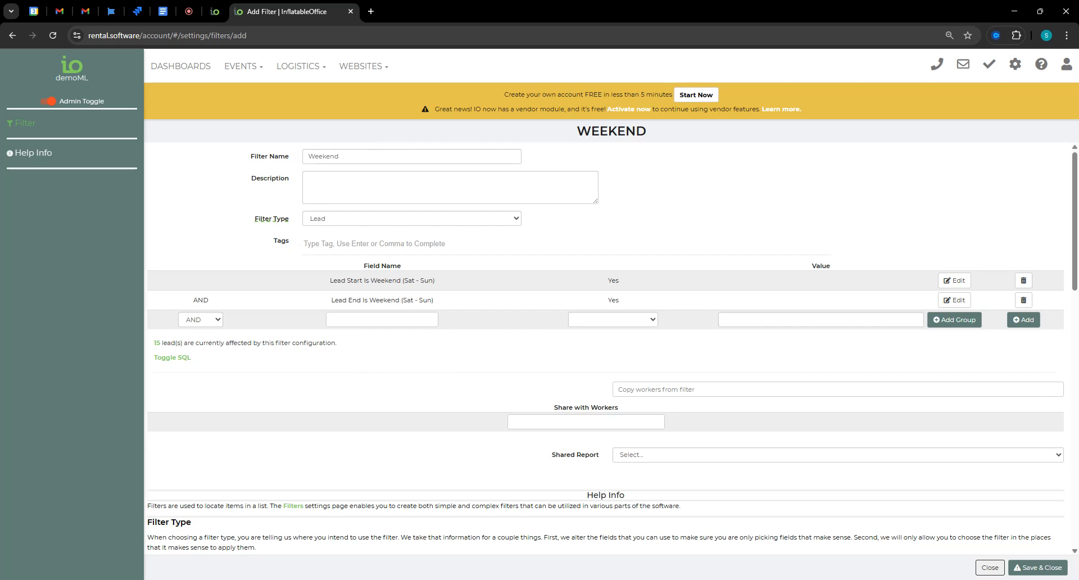
Step: Save the Weekend lead filter with its two conditions and return to the filter list
left_click(355, 320)
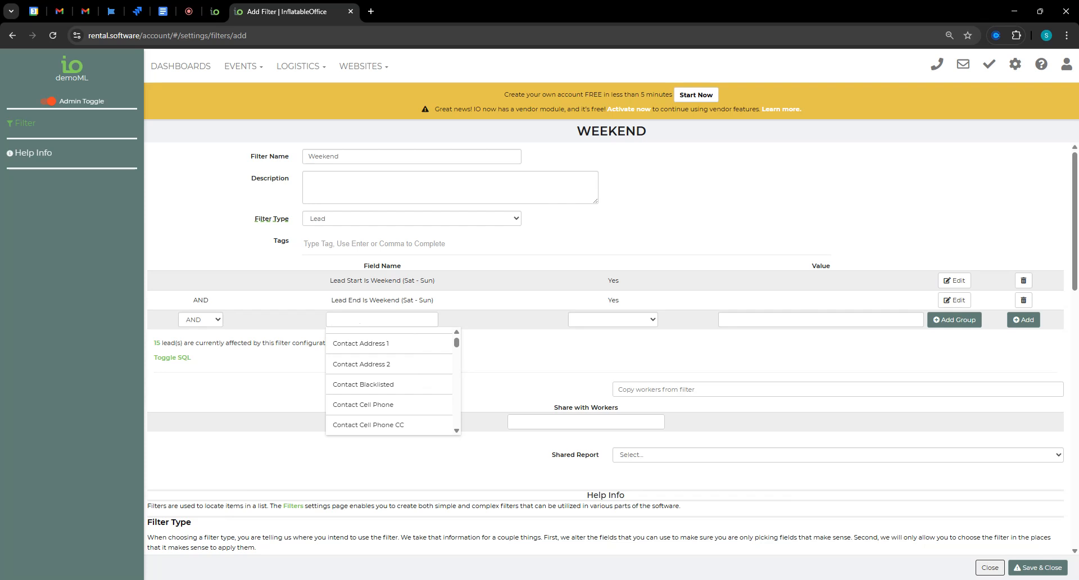
left_click(477, 358)
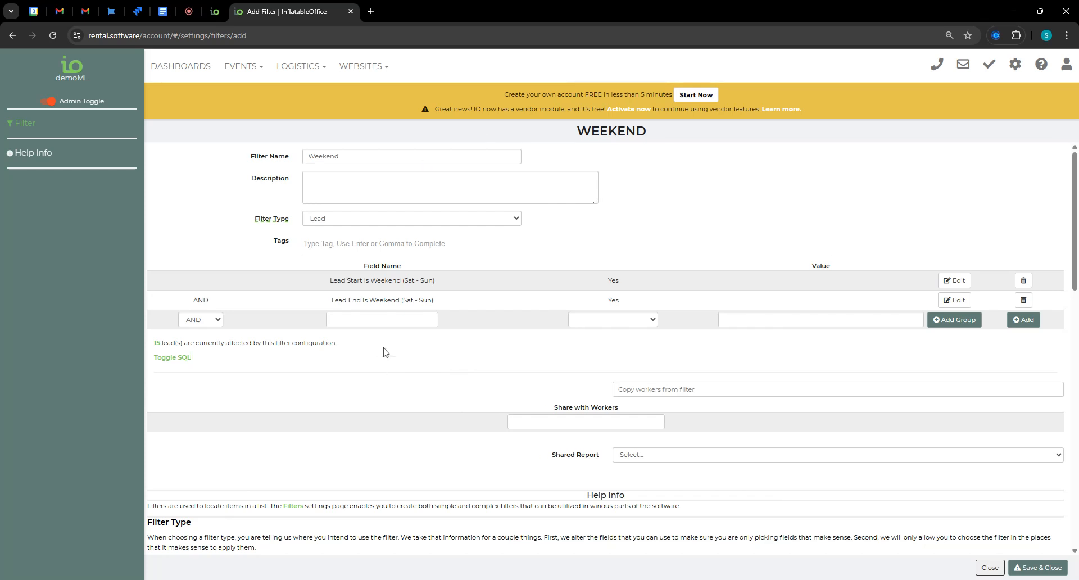
left_click(346, 379)
left_click(1018, 569)
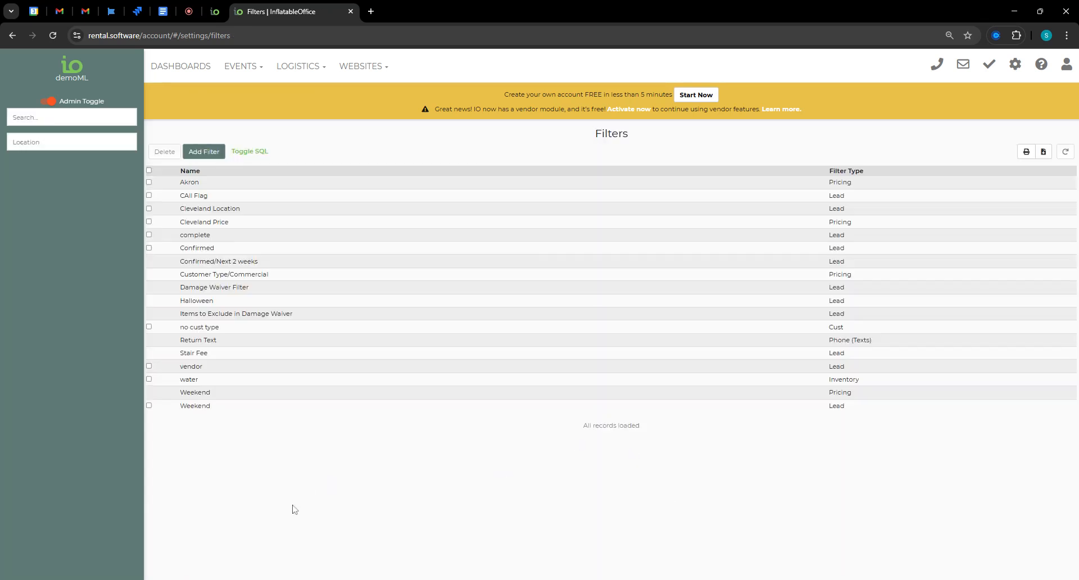
Step: Start another new filter of type Lead and name it Overnight
left_click(203, 150)
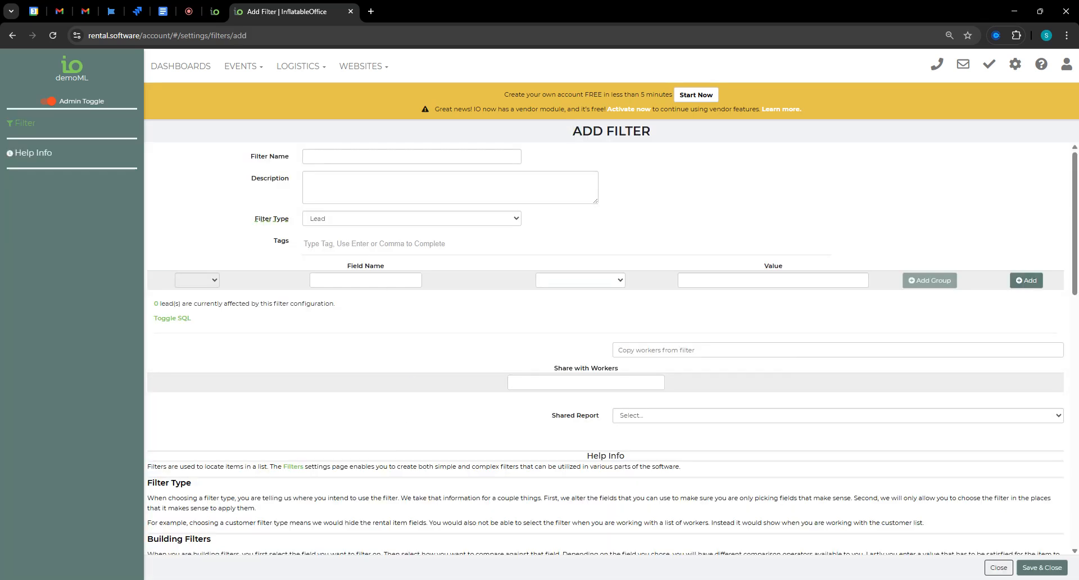
type("Overnight")
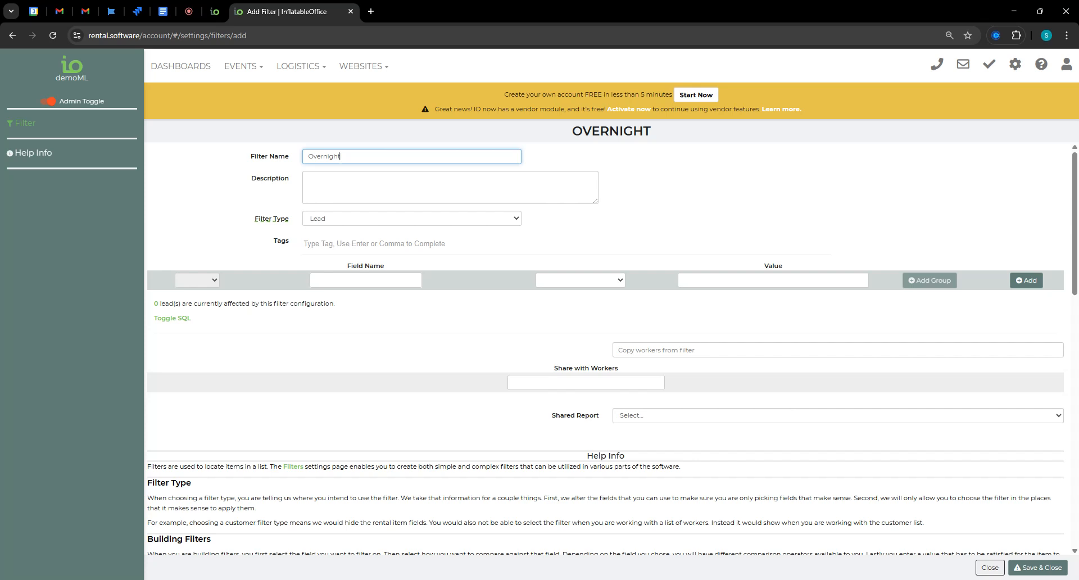
left_click(382, 280)
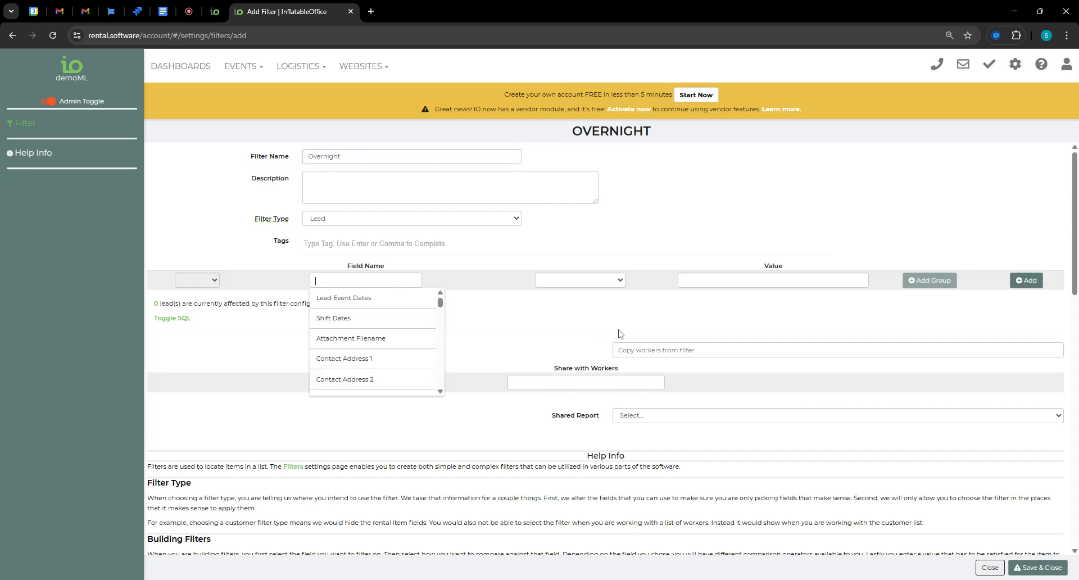
left_click(515, 336)
left_click(382, 280)
left_click(604, 345)
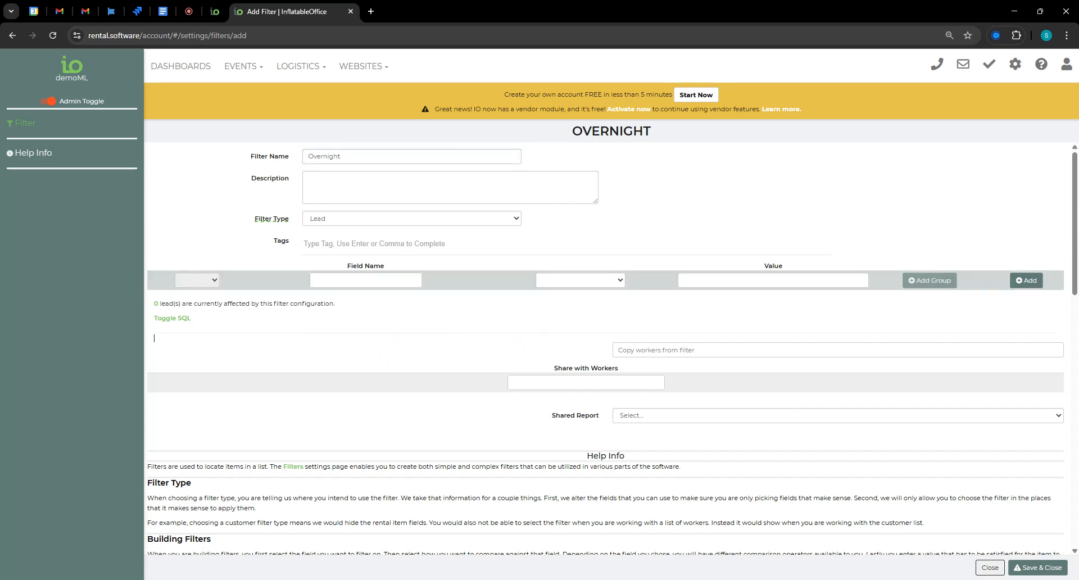
Step: Add the condition Lead Number Of Nights equals 1 to the Overnight filter
left_click(354, 281)
type("night")
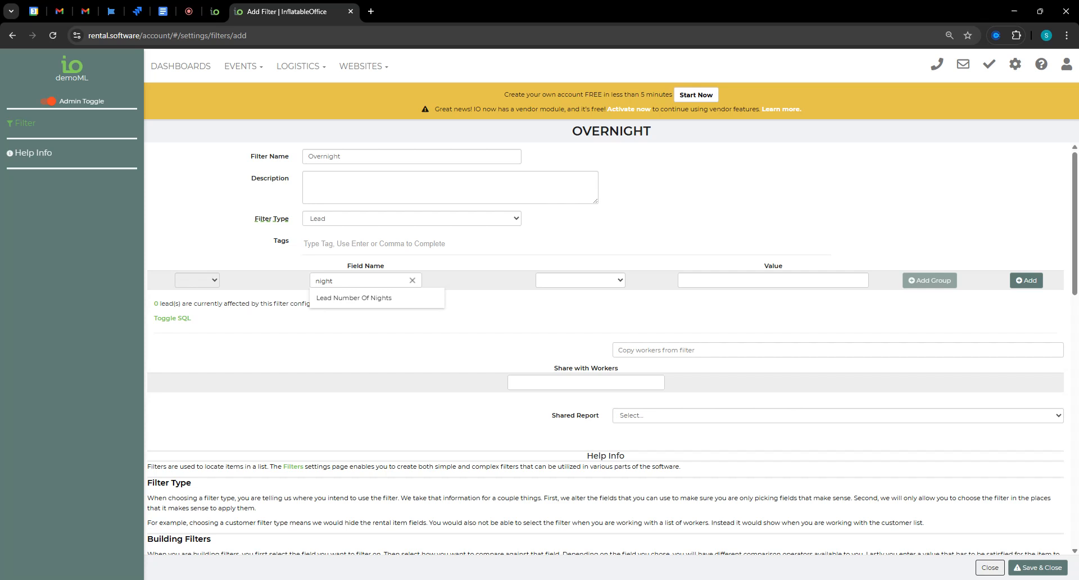
left_click(354, 298)
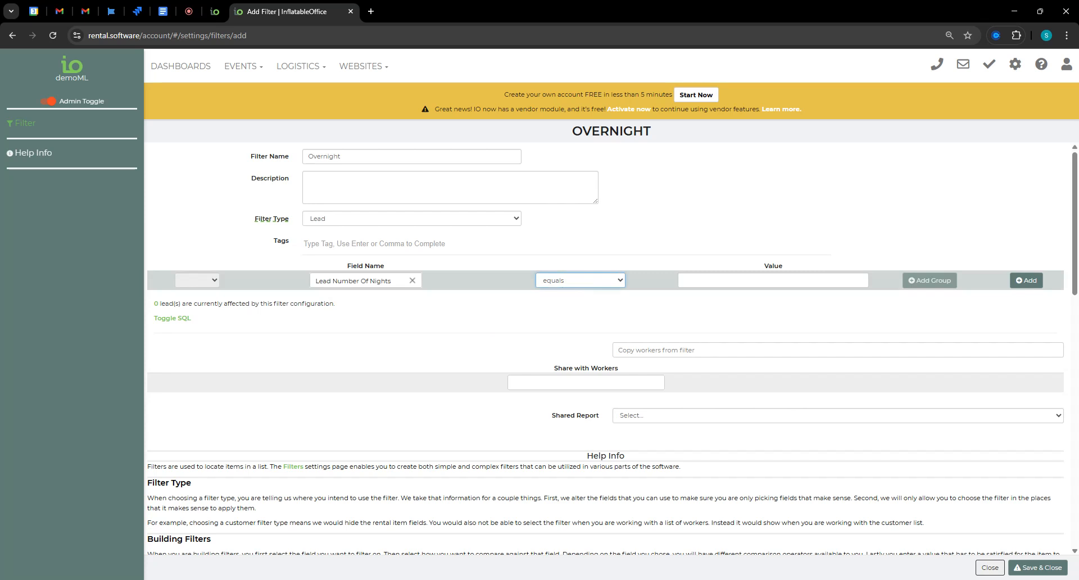
type("1")
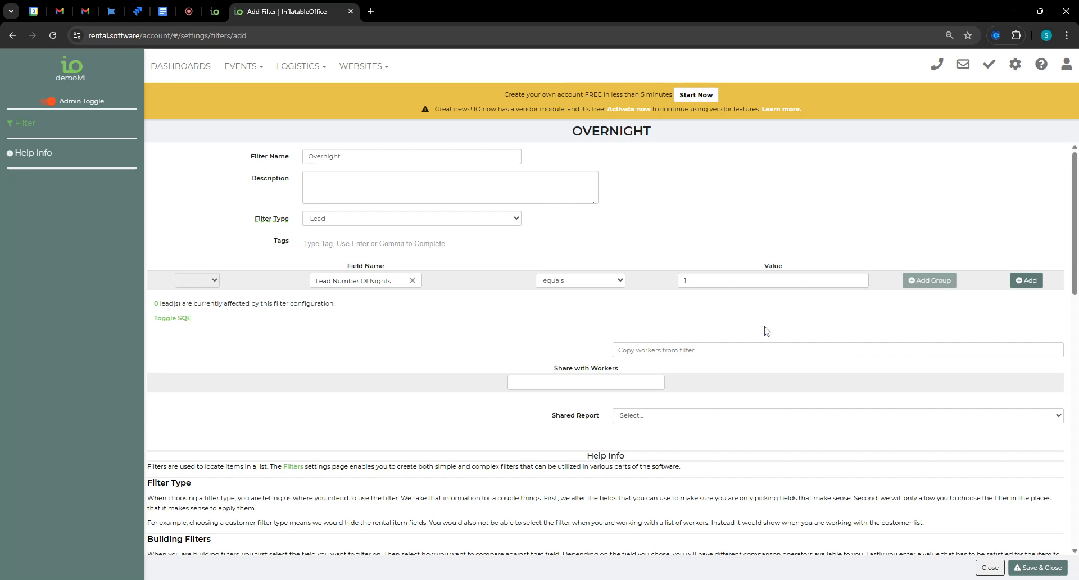
left_click(1027, 280)
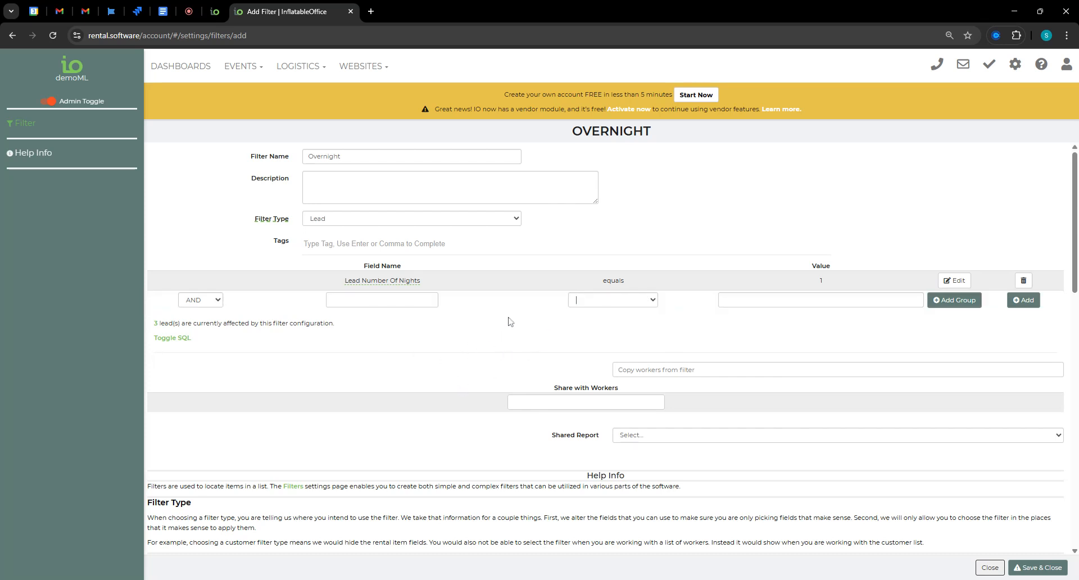
Step: Add a separate condition group joined by OR to the Overnight filter, with Lead End Hour is greater than 19
left_click(409, 301)
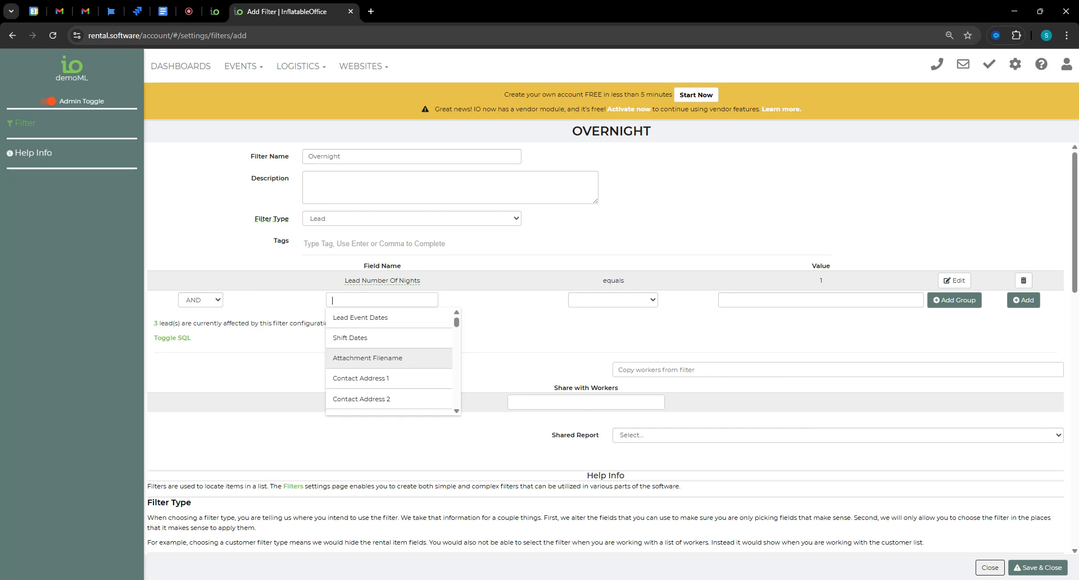
type("end hour")
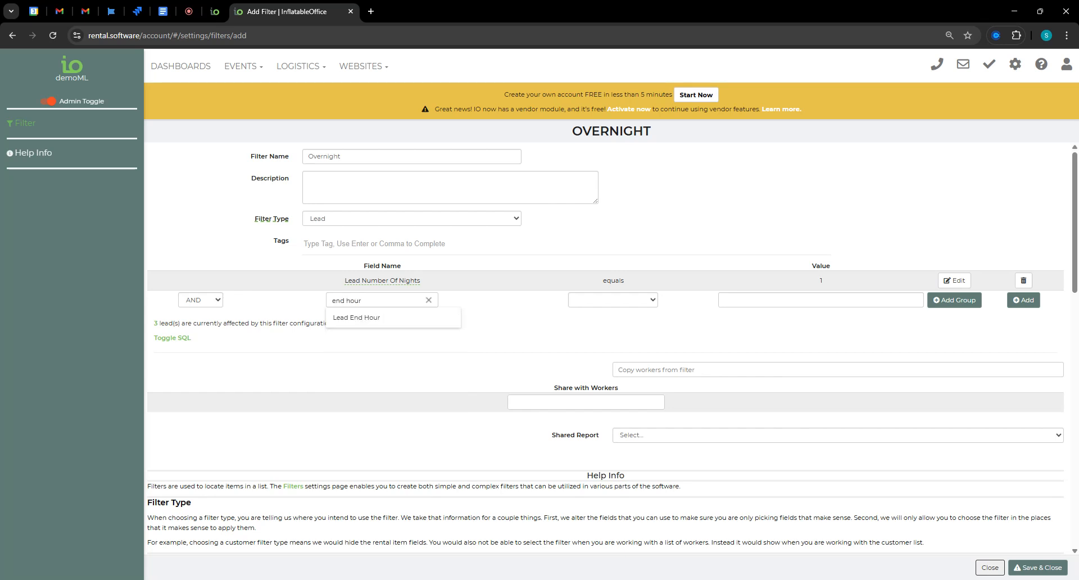
left_click(377, 318)
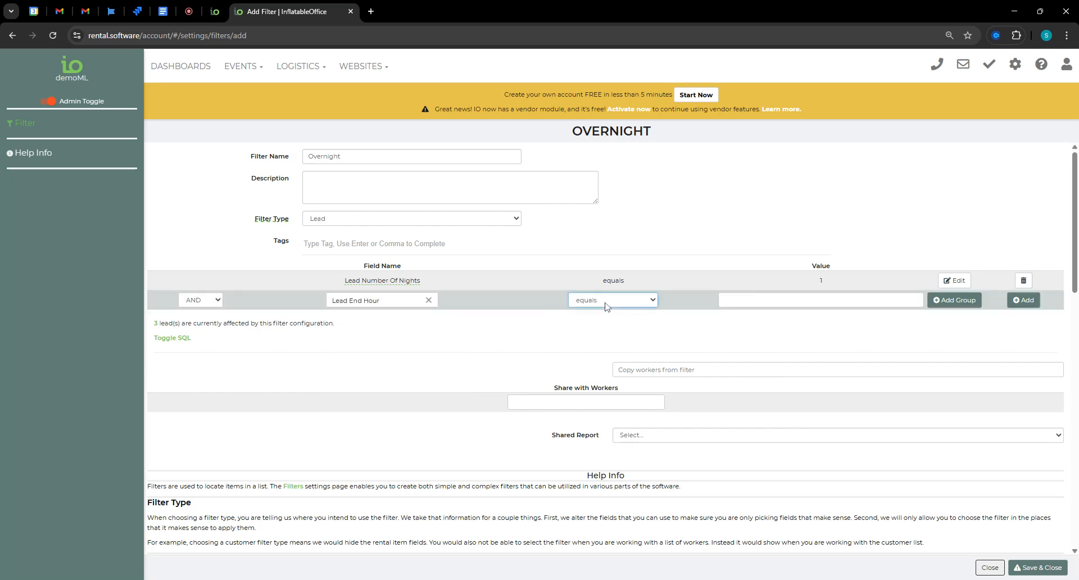
left_click(636, 344)
left_click(734, 302)
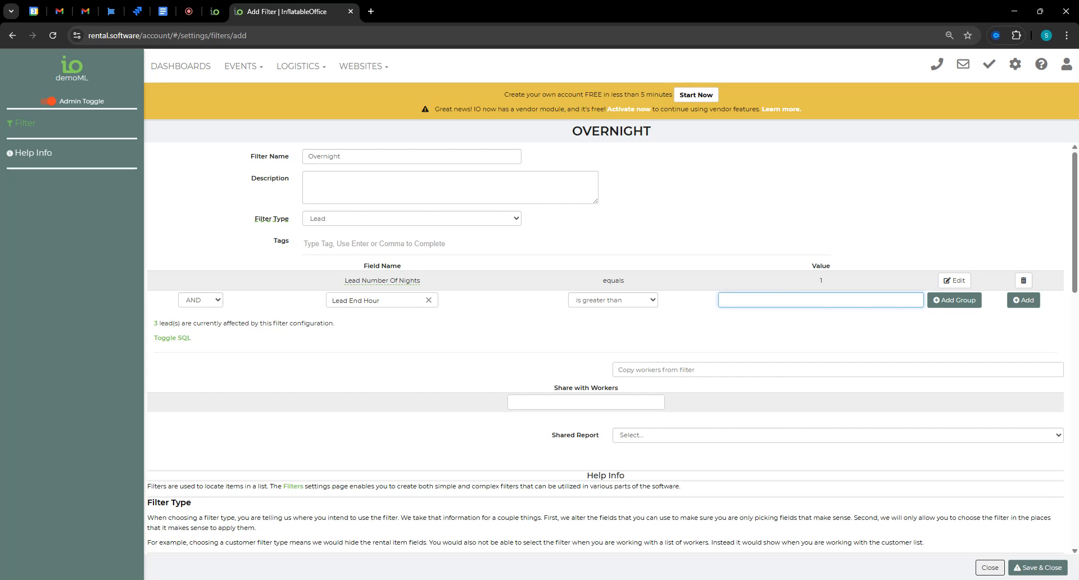
type("19")
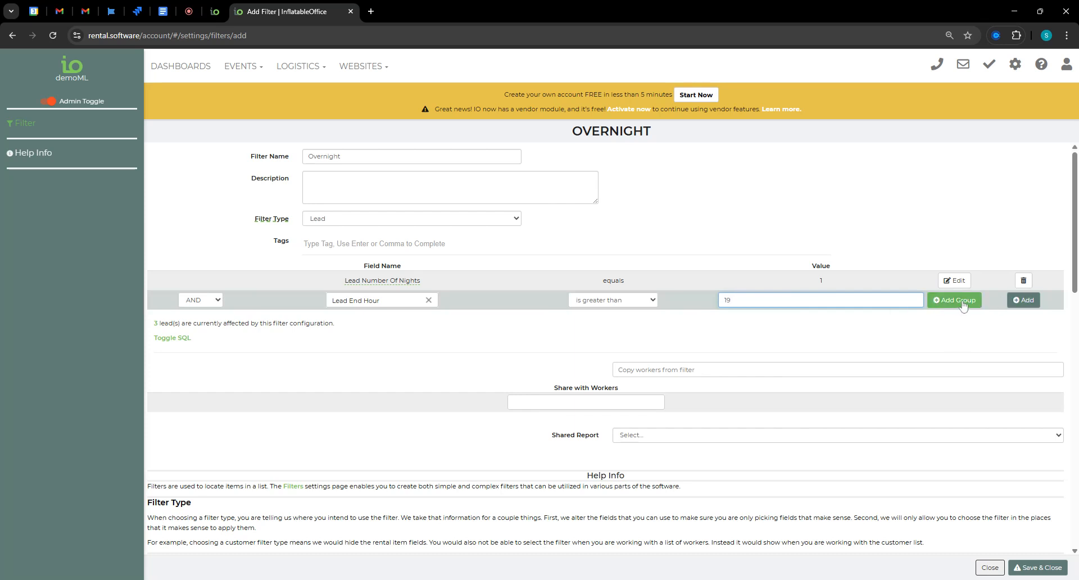
left_click(207, 305)
left_click(196, 328)
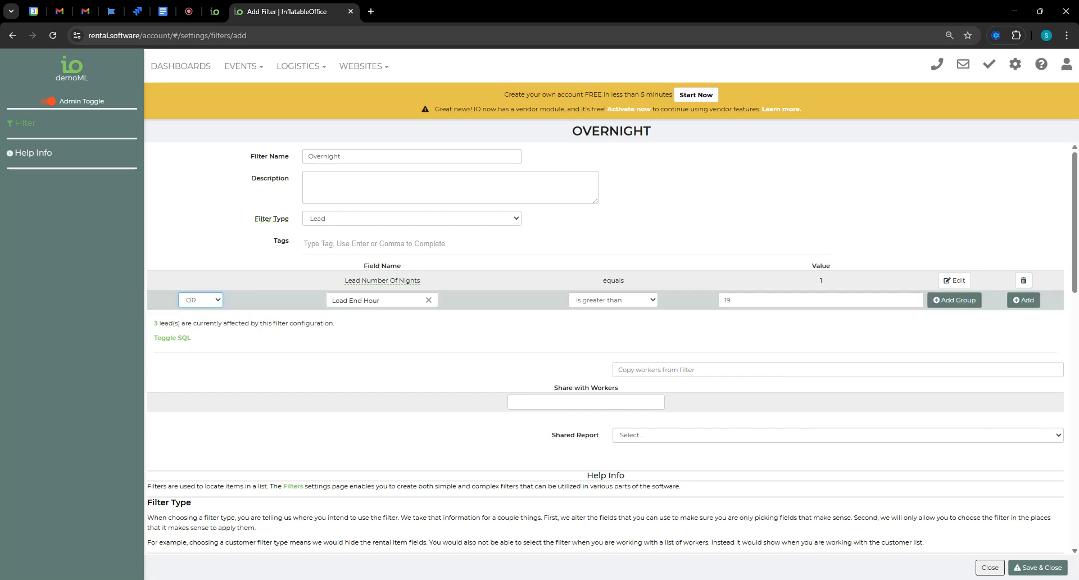
left_click(964, 306)
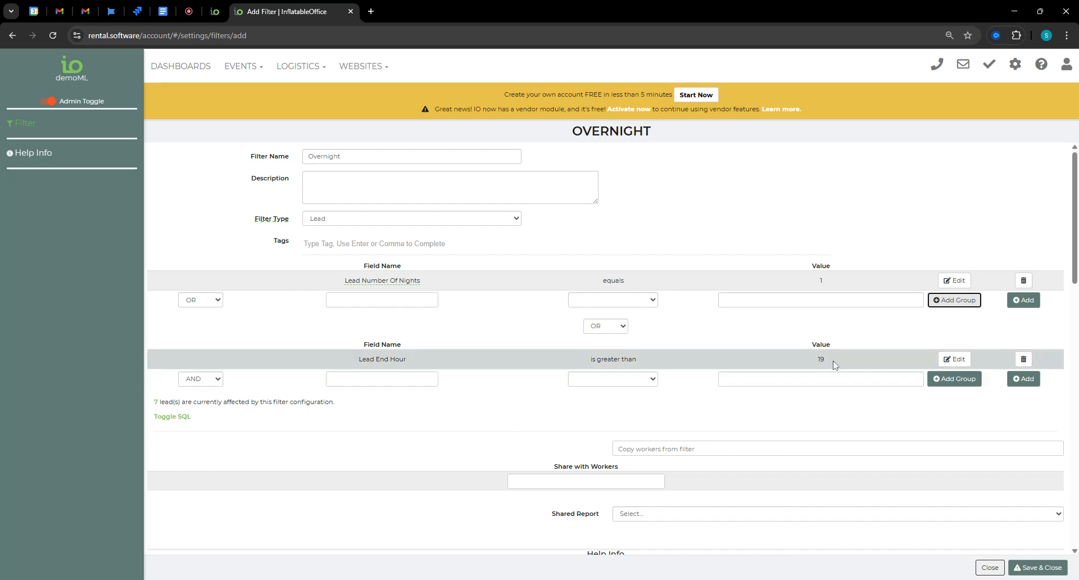
left_click(506, 443)
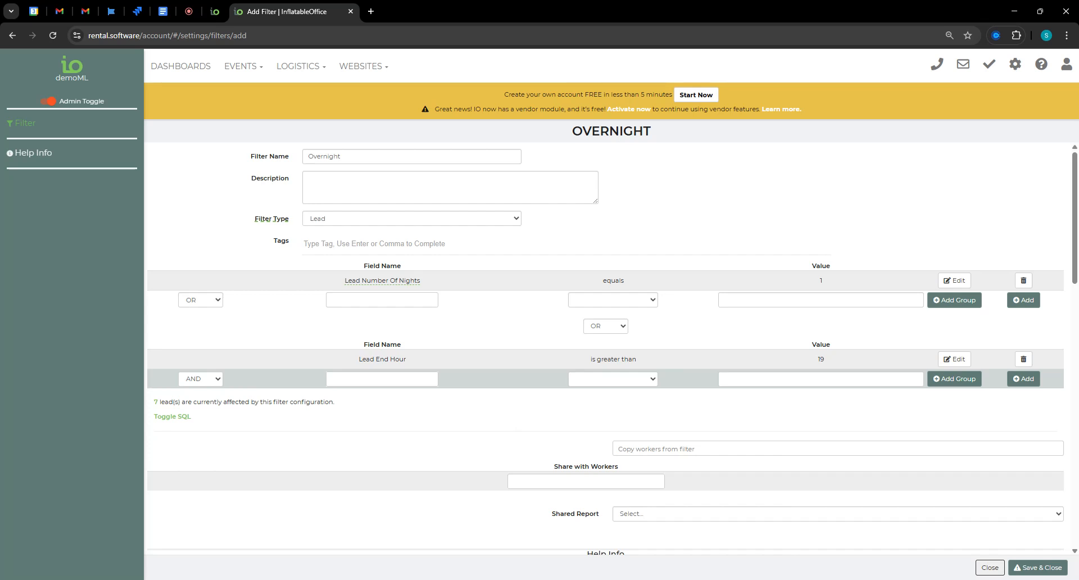
left_click(367, 381)
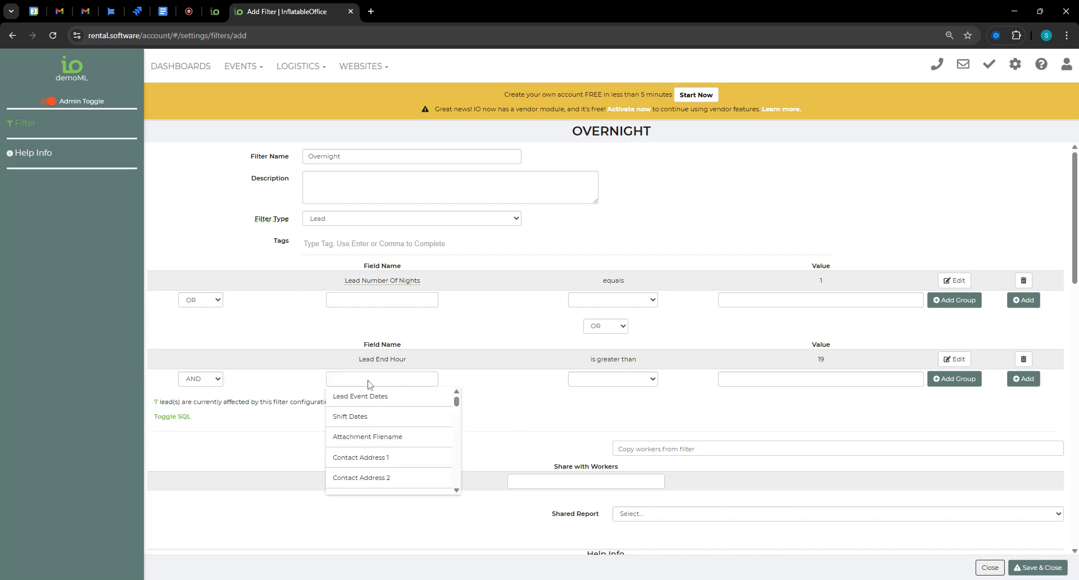
type("and")
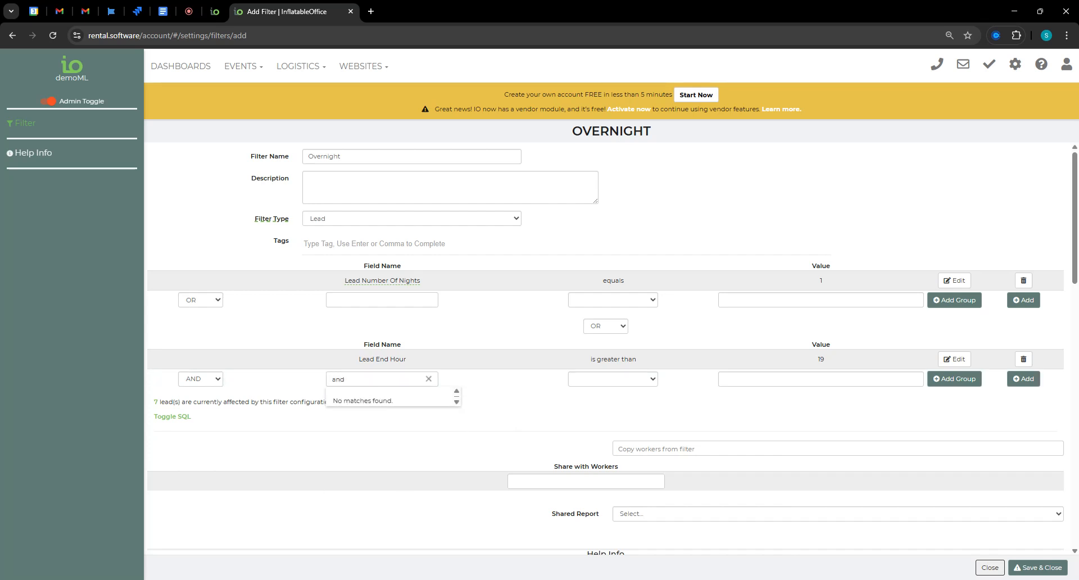
key("BackSpace")
key("BackSpace")
key("BackSpace")
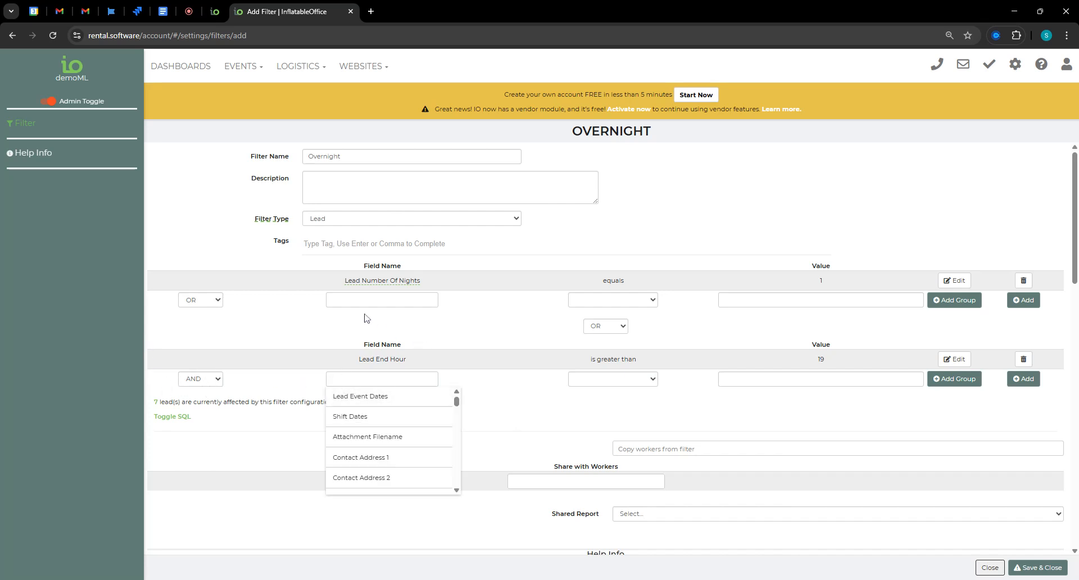
left_click(346, 303)
Step: Add an AND condition to the Overnight filter's first group with Lead End Hour is less than 10
left_click(221, 300)
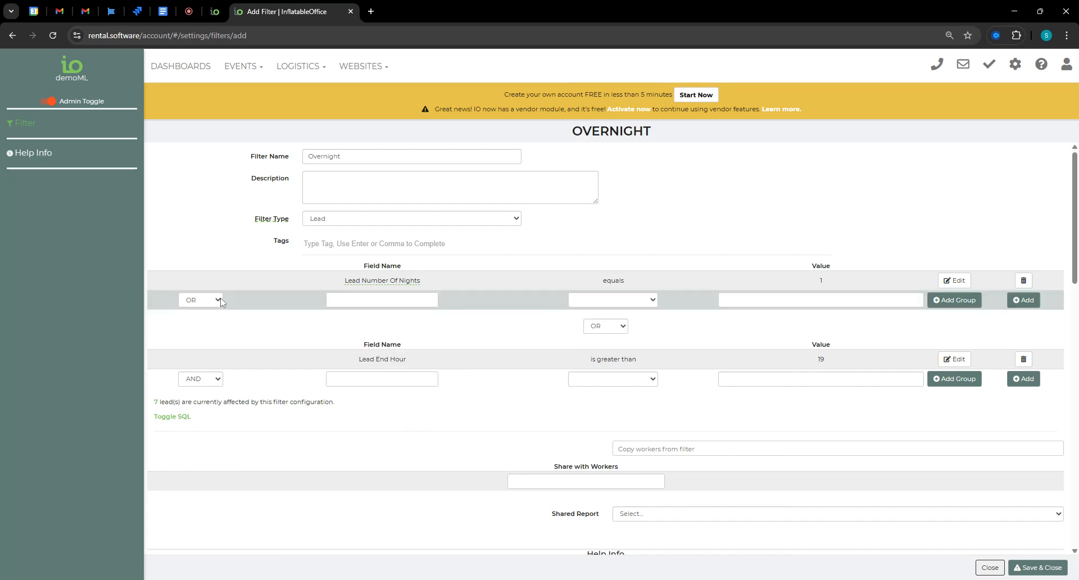
left_click(216, 300)
left_click(199, 313)
left_click(371, 300)
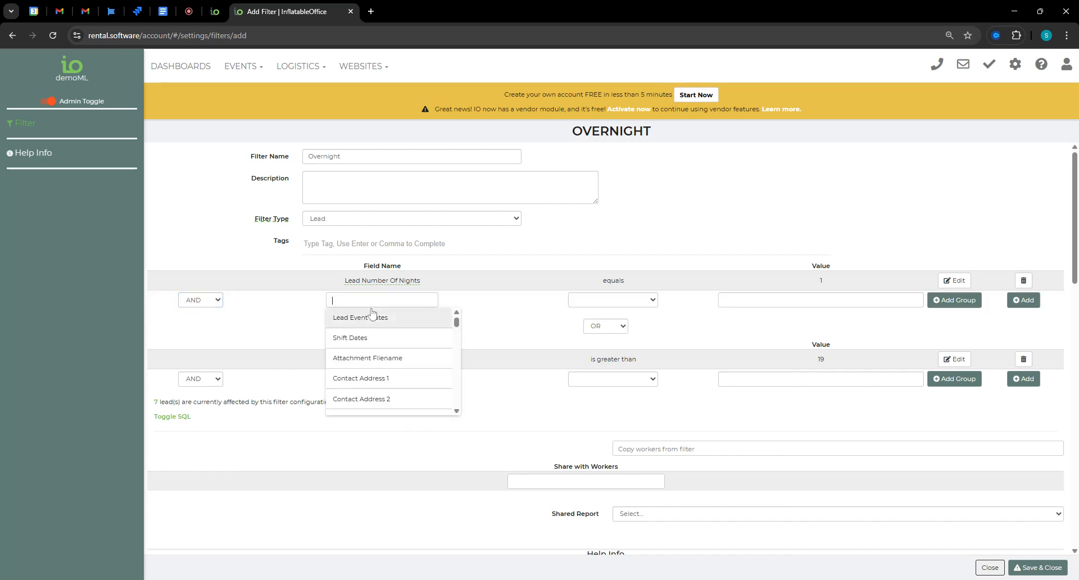
type("en")
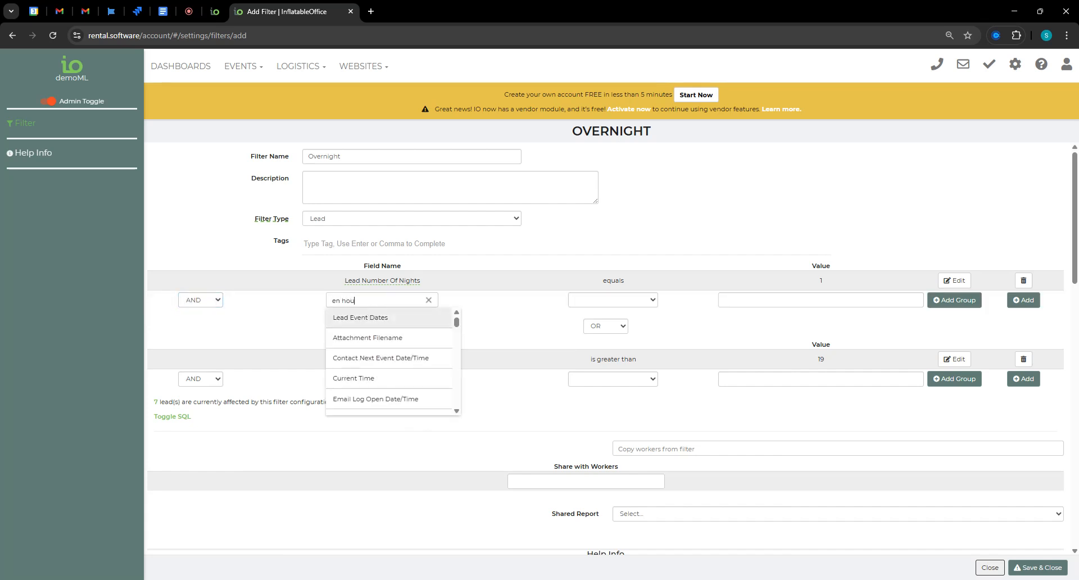
type("d hour")
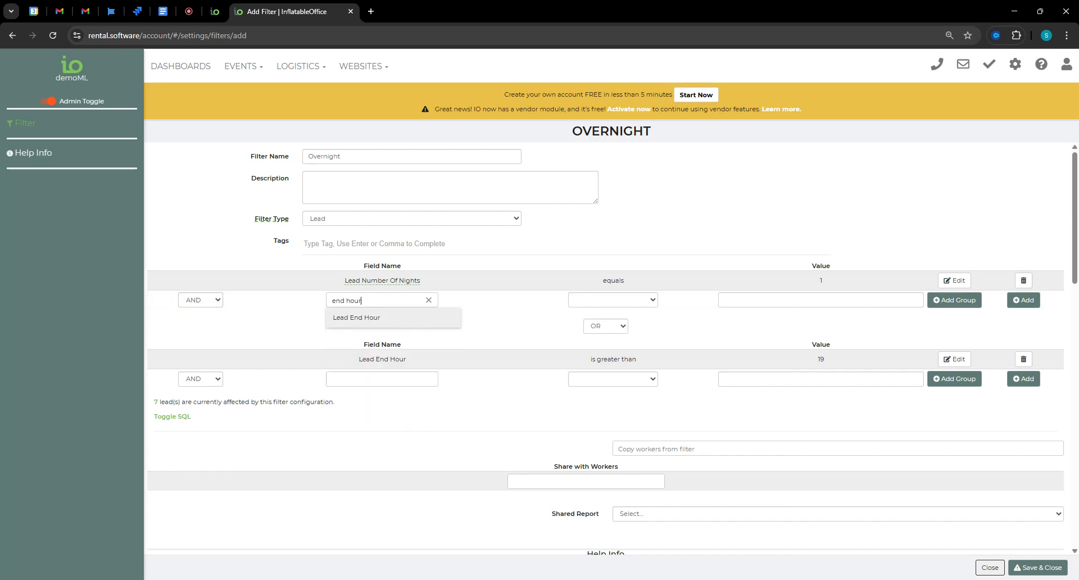
left_click(371, 318)
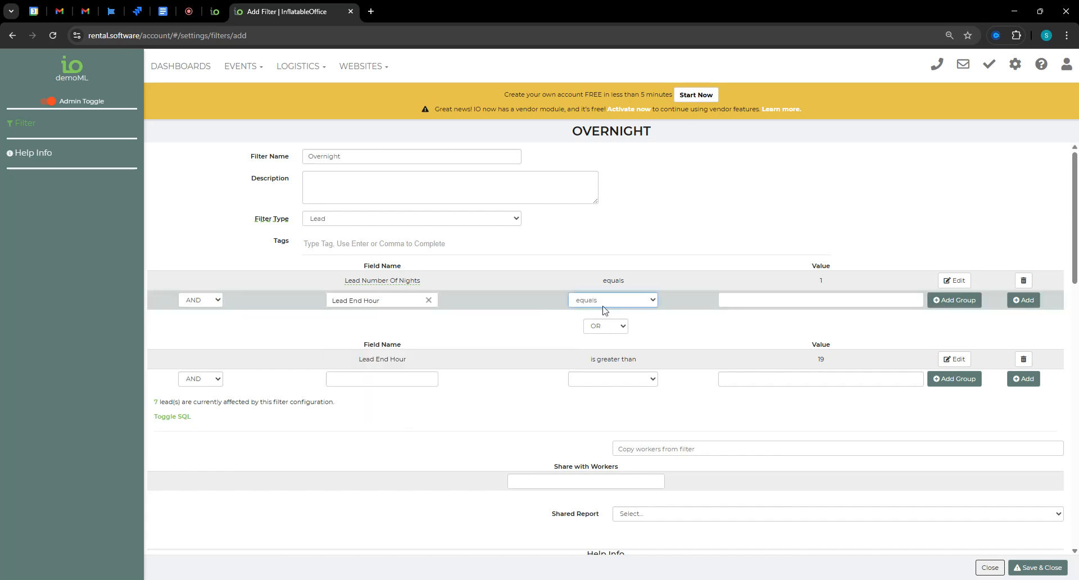
left_click(603, 310)
left_click(726, 306)
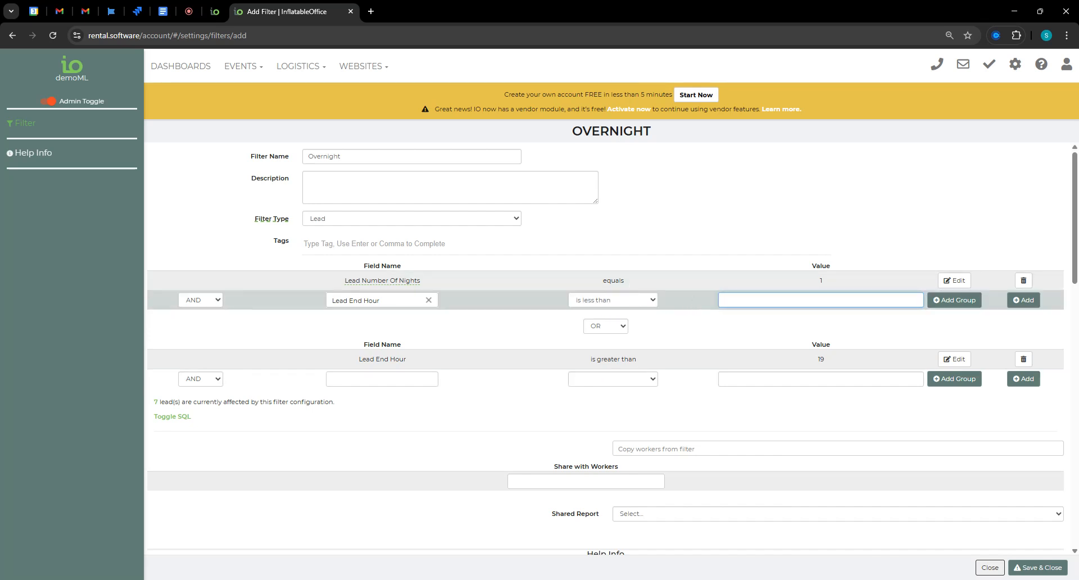
type("10")
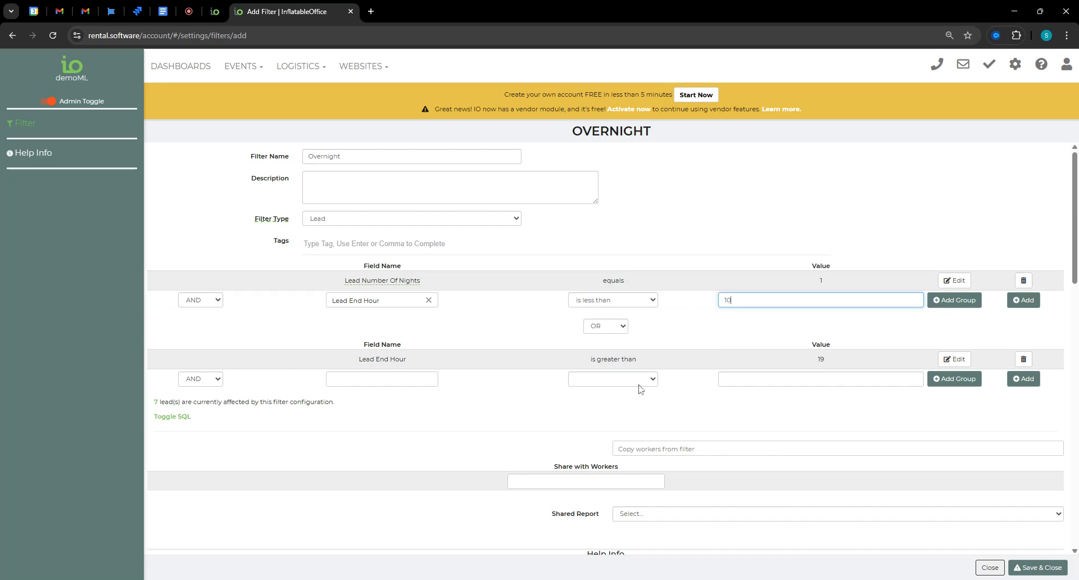
left_click(1023, 300)
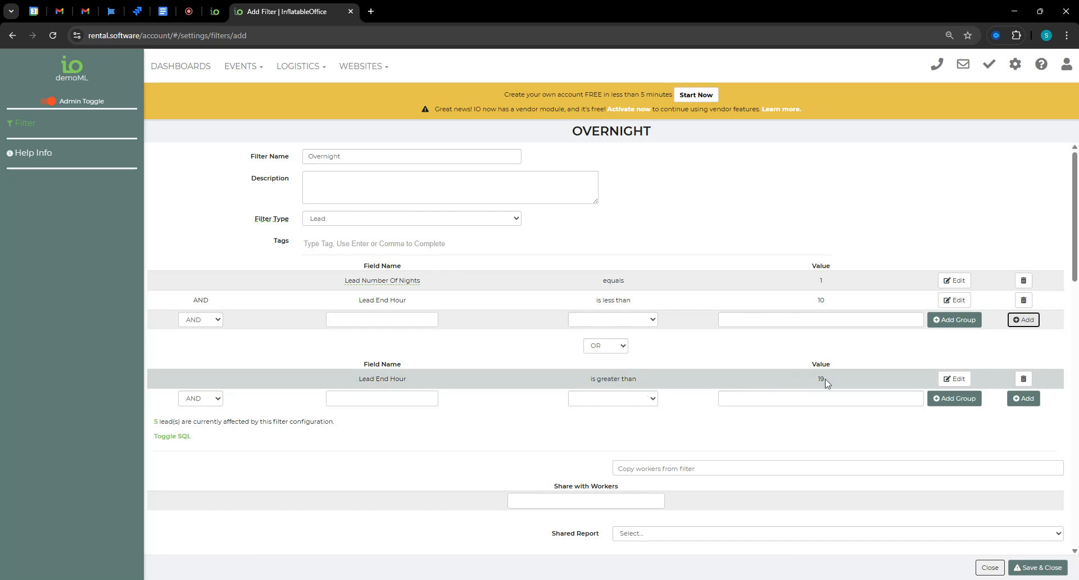
Step: Change the Overnight filter's type to Pricing and save it, returning to the filter list
left_click(502, 446)
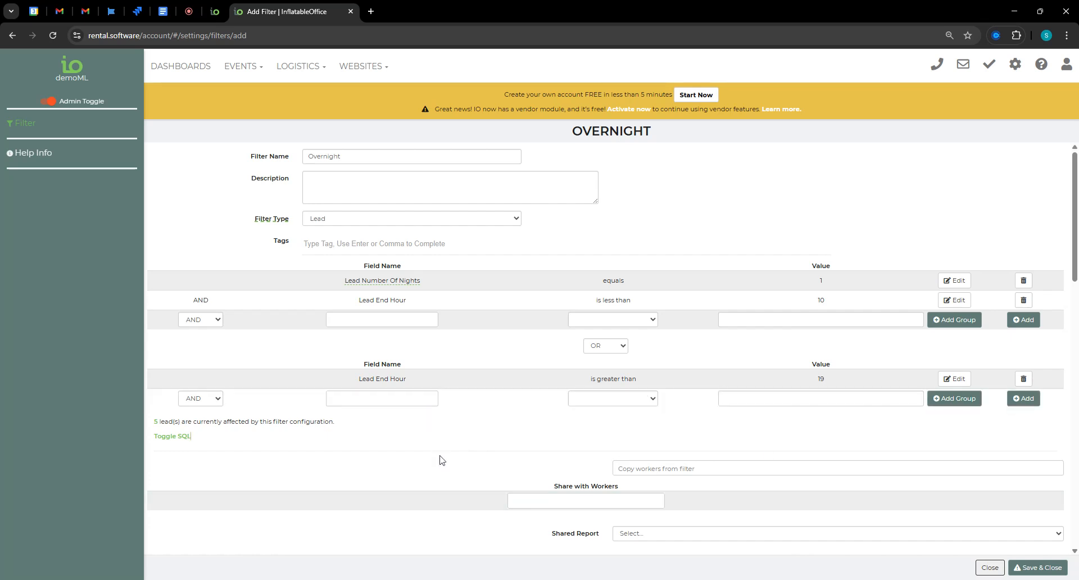
left_click(354, 221)
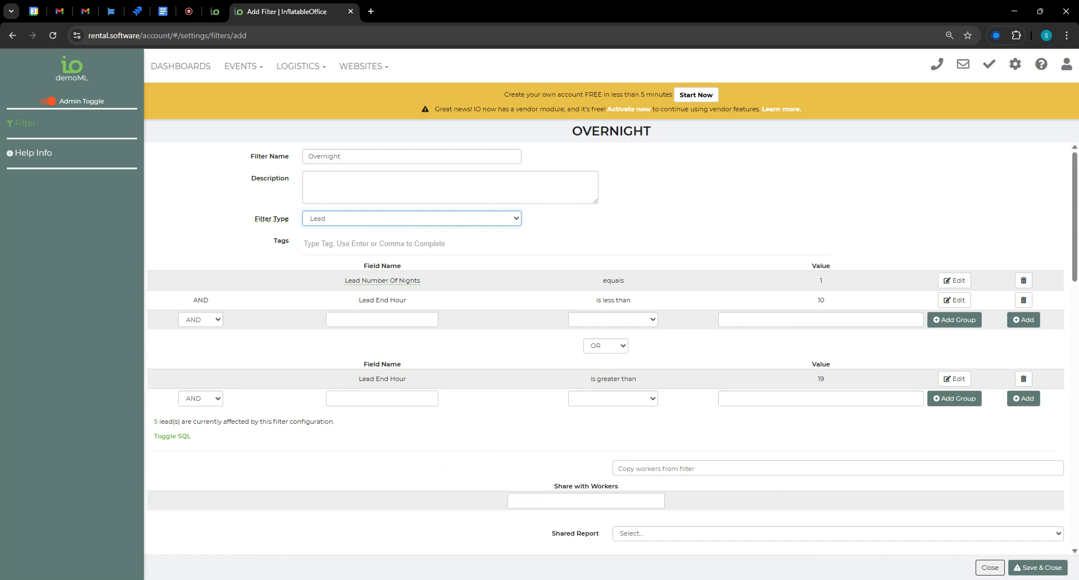
left_click(348, 341)
left_click(800, 214)
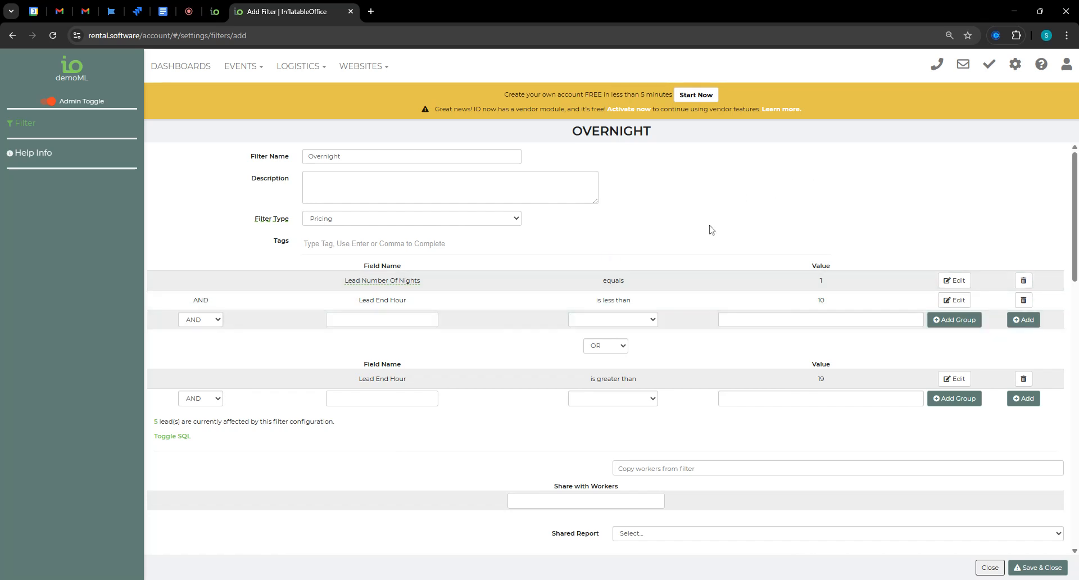
left_click(1037, 568)
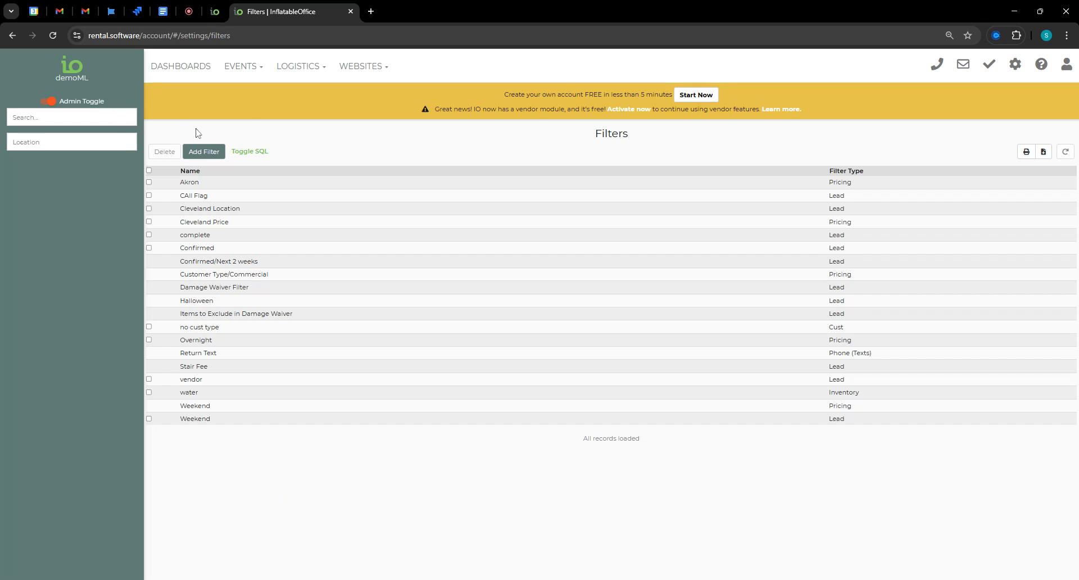
Step: Start a new filter and name it Promo
left_click(204, 152)
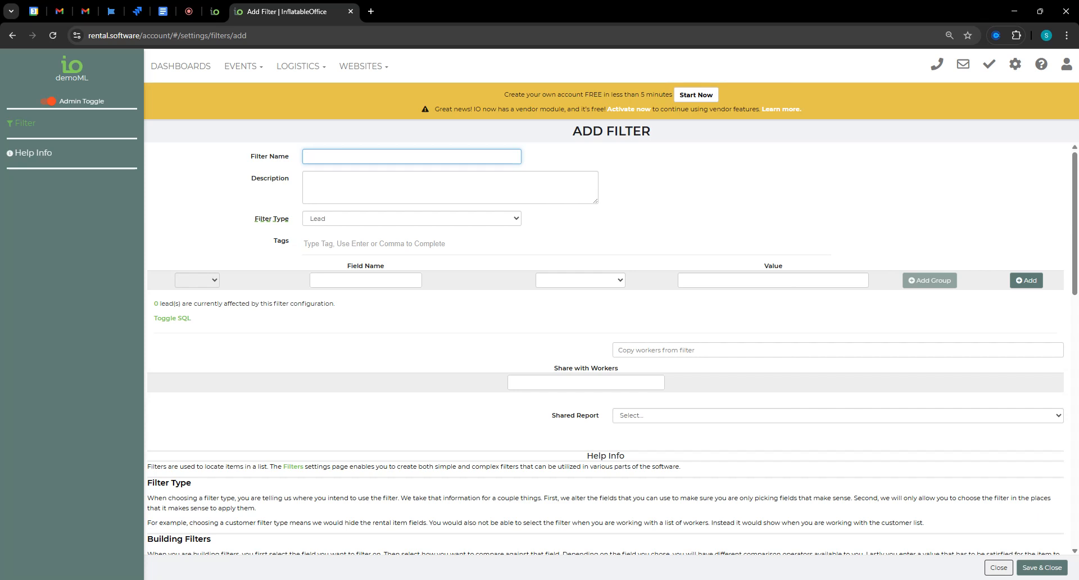
type("Promo")
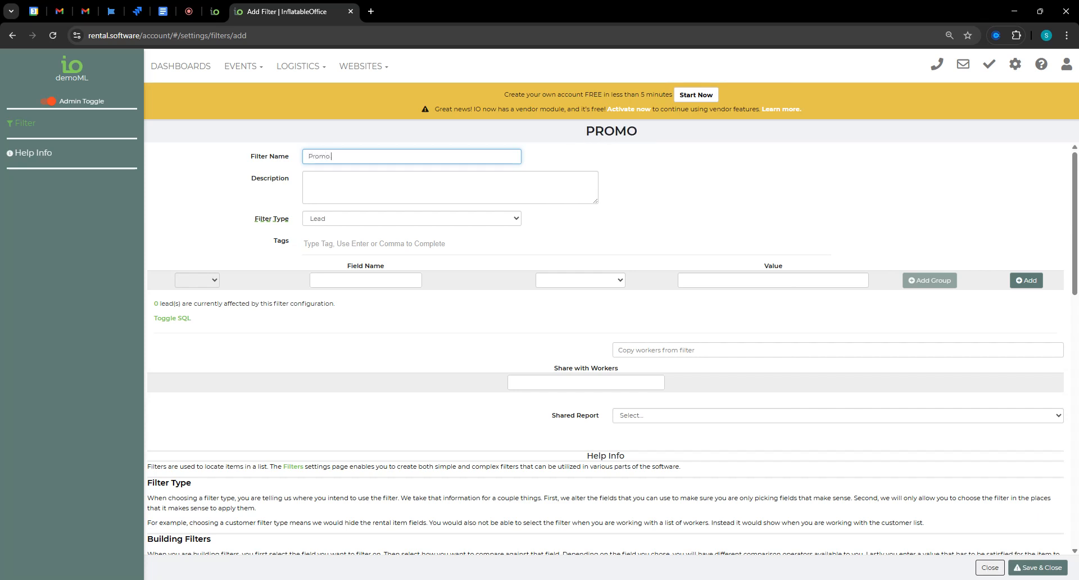
left_click(329, 225)
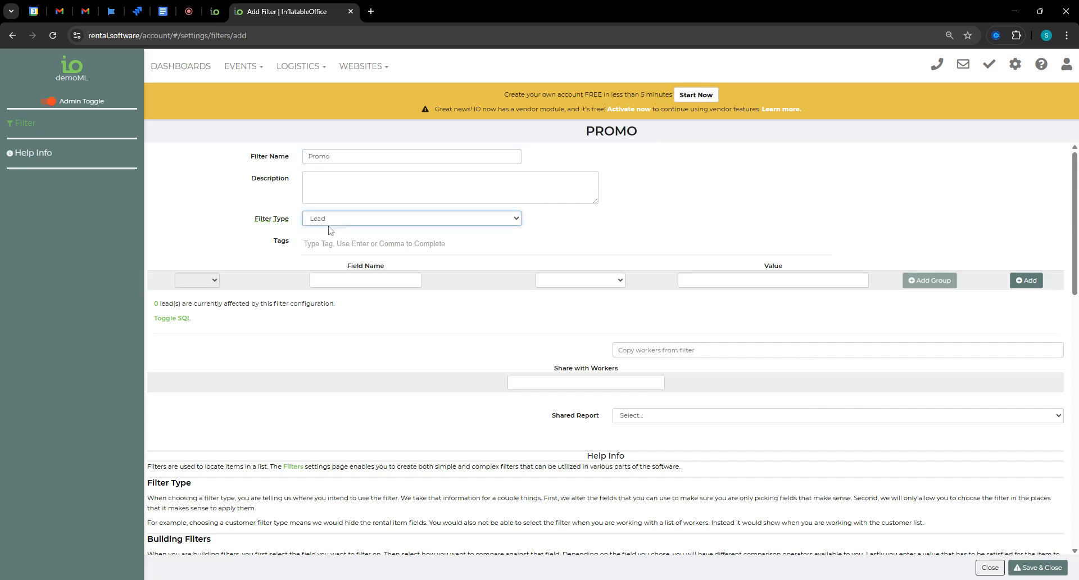
left_click(356, 299)
left_click(360, 284)
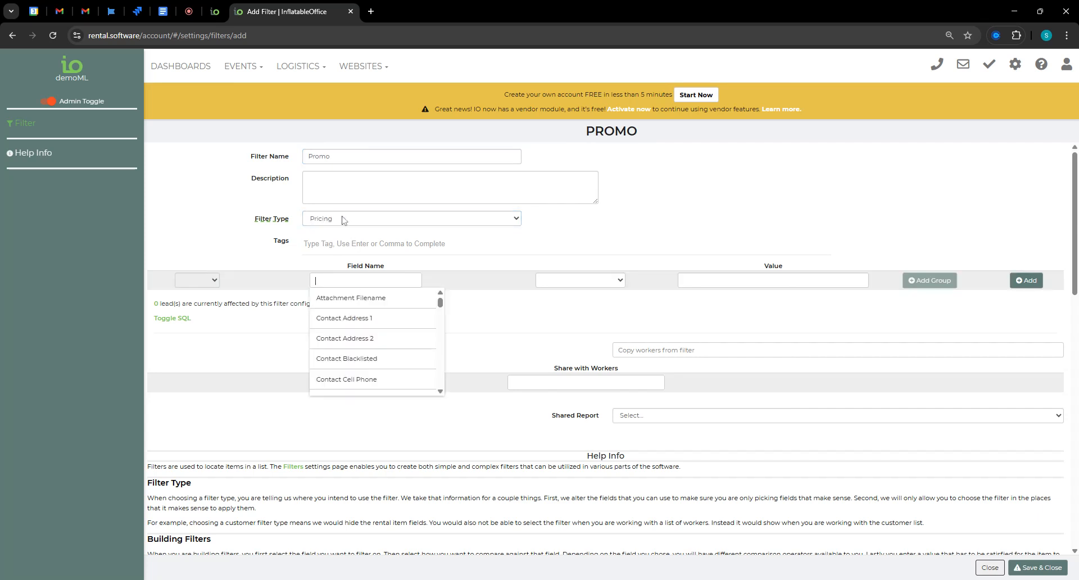
left_click(341, 218)
left_click(341, 224)
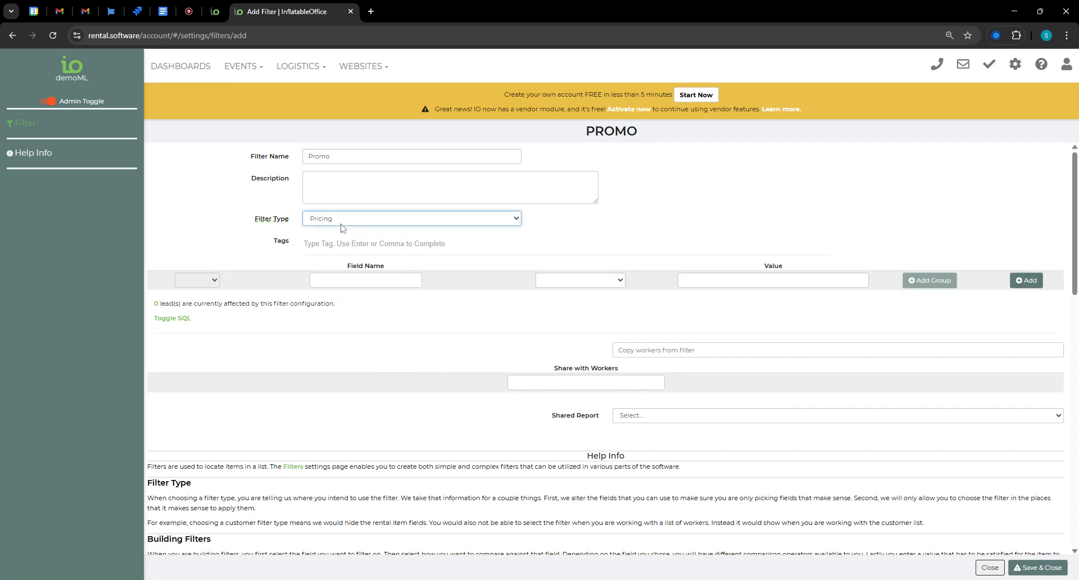
left_click(342, 274)
left_click(339, 279)
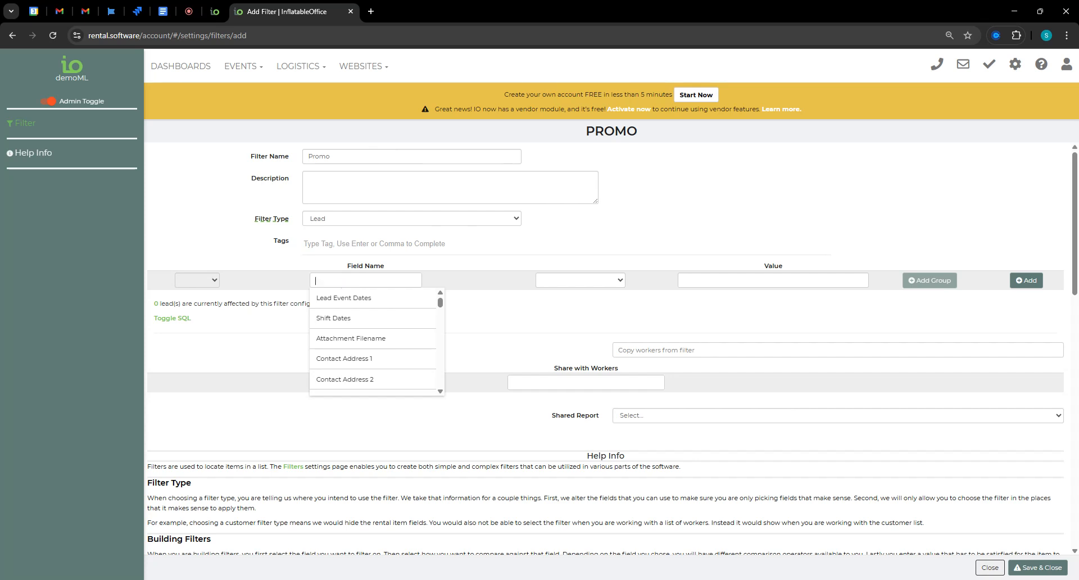
type("start date")
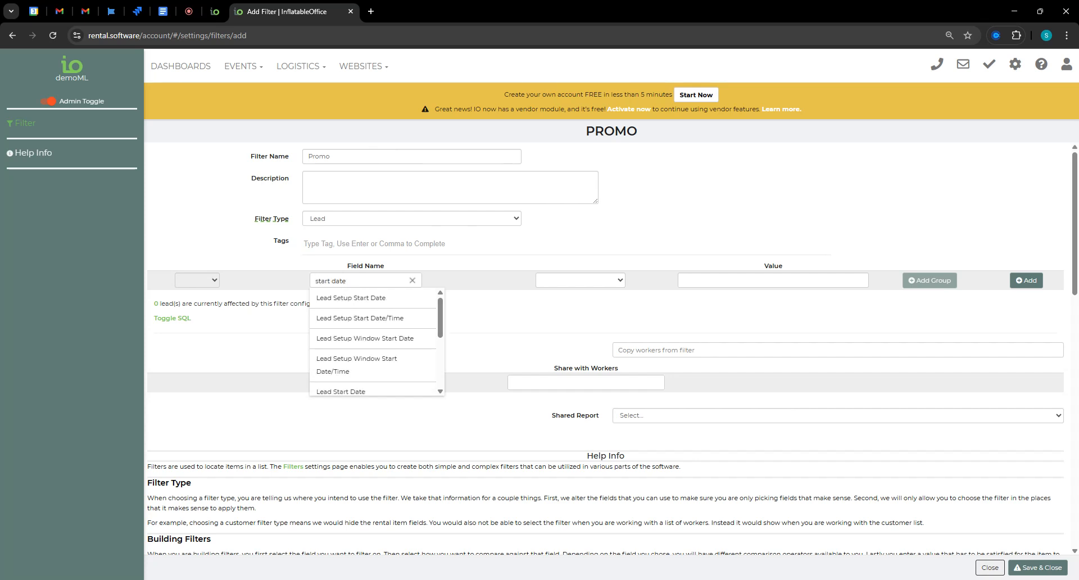
left_click(351, 394)
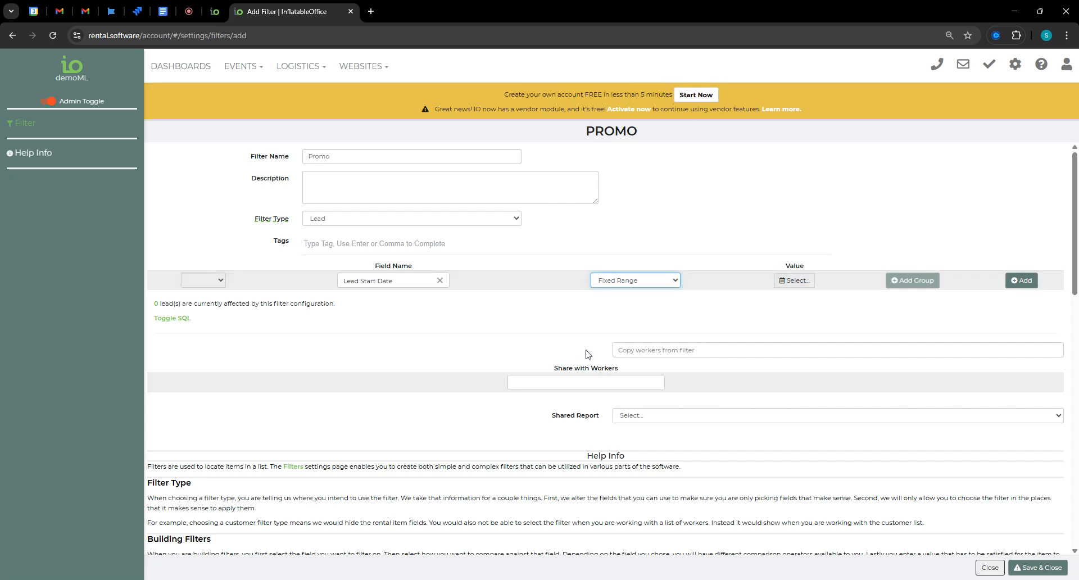
left_click(439, 280)
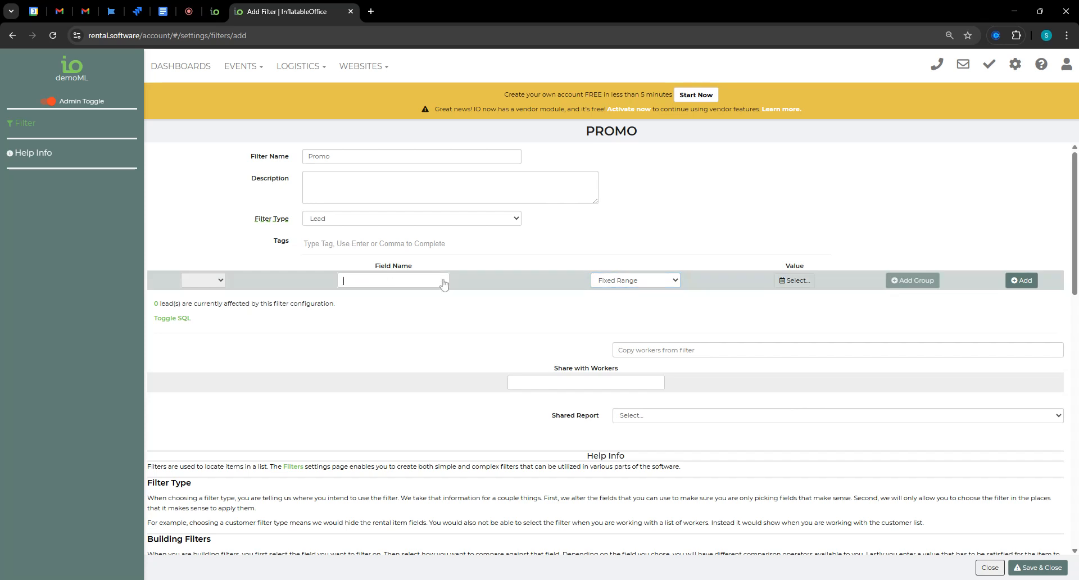
Step: Add the condition Lead Book Date, Next X days, with the value 30 to the Promo filter
left_click(382, 278)
left_click(395, 281)
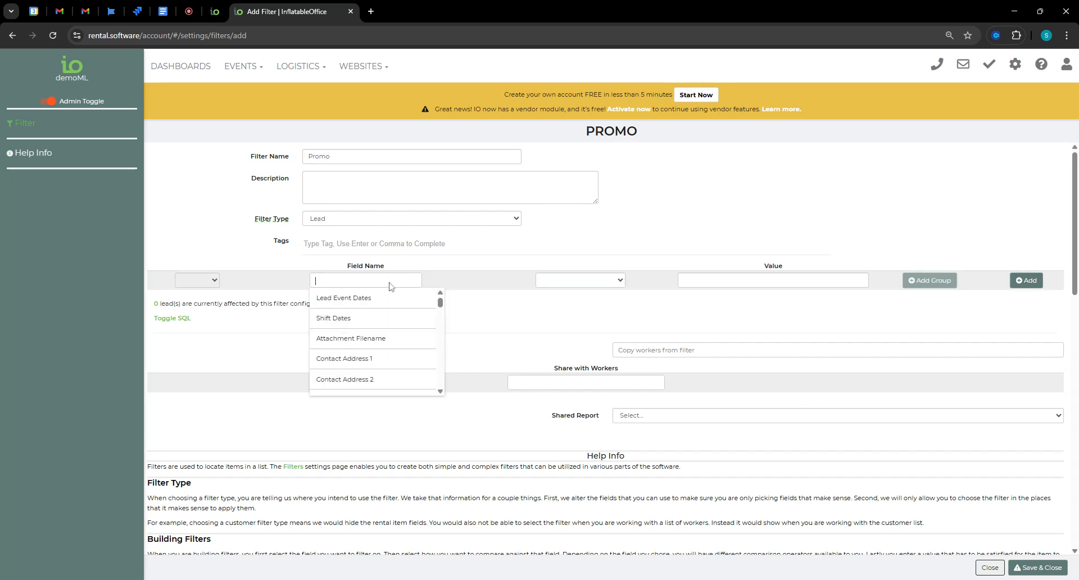
type("book")
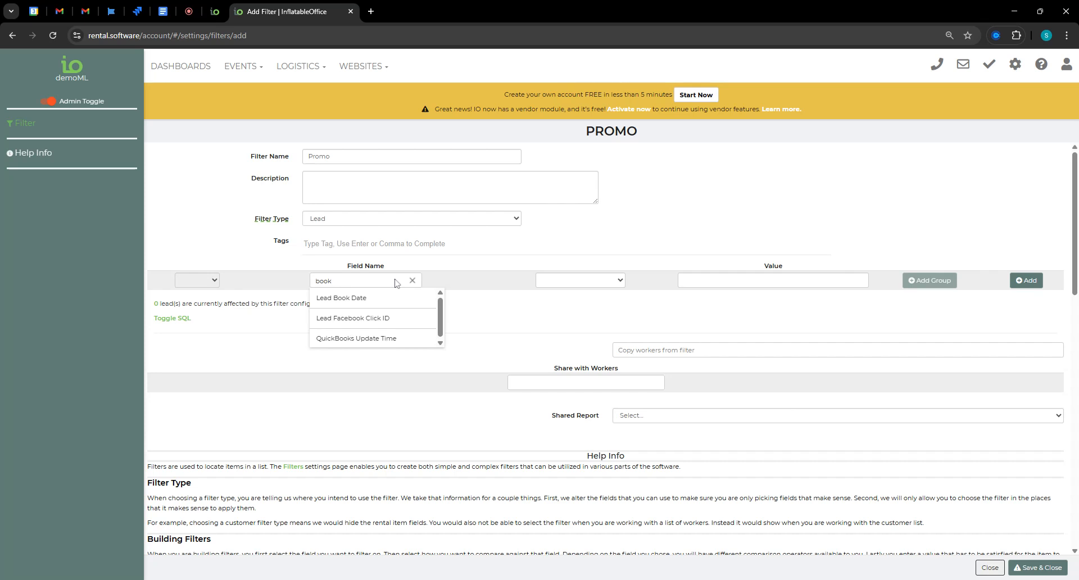
left_click(370, 299)
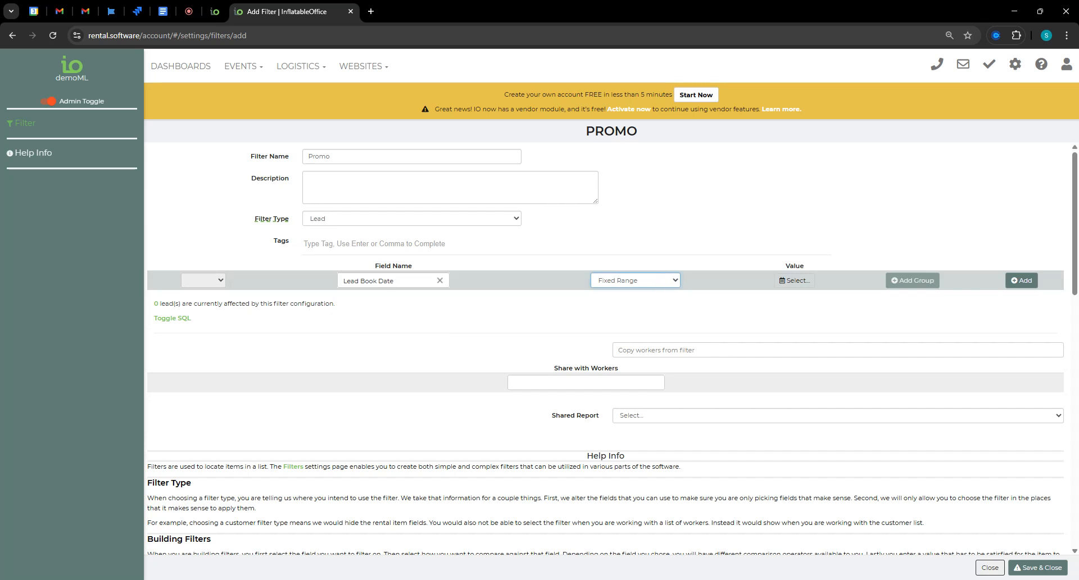
left_click(635, 343)
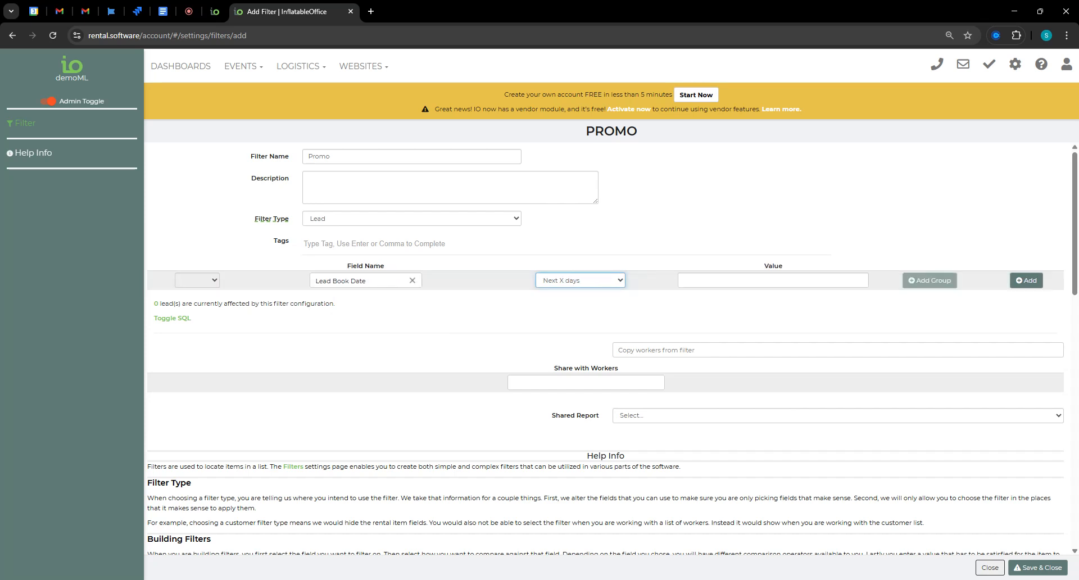
left_click(716, 270)
left_click(687, 280)
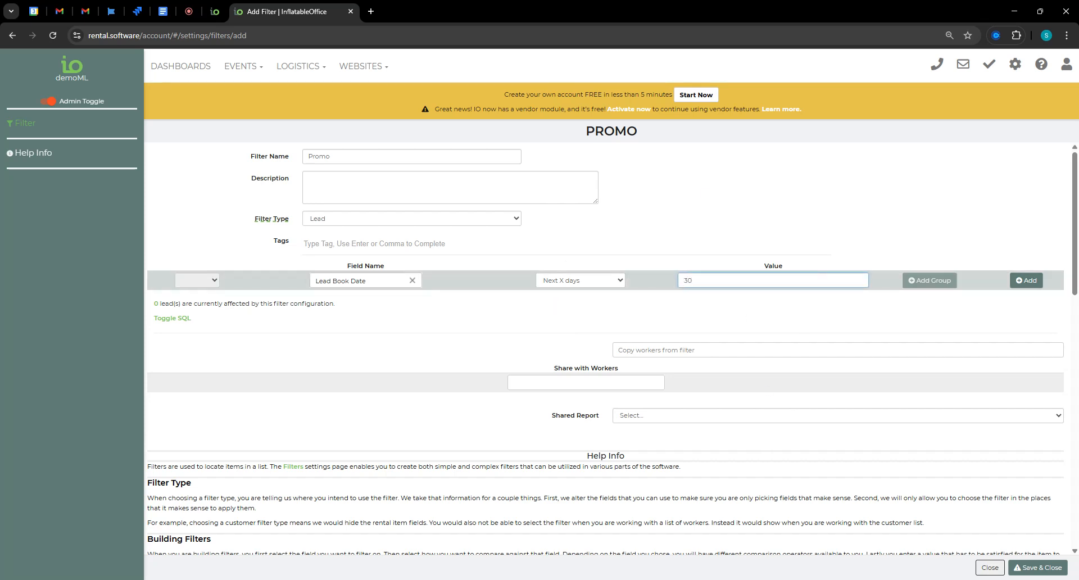
type("30")
left_click(1026, 280)
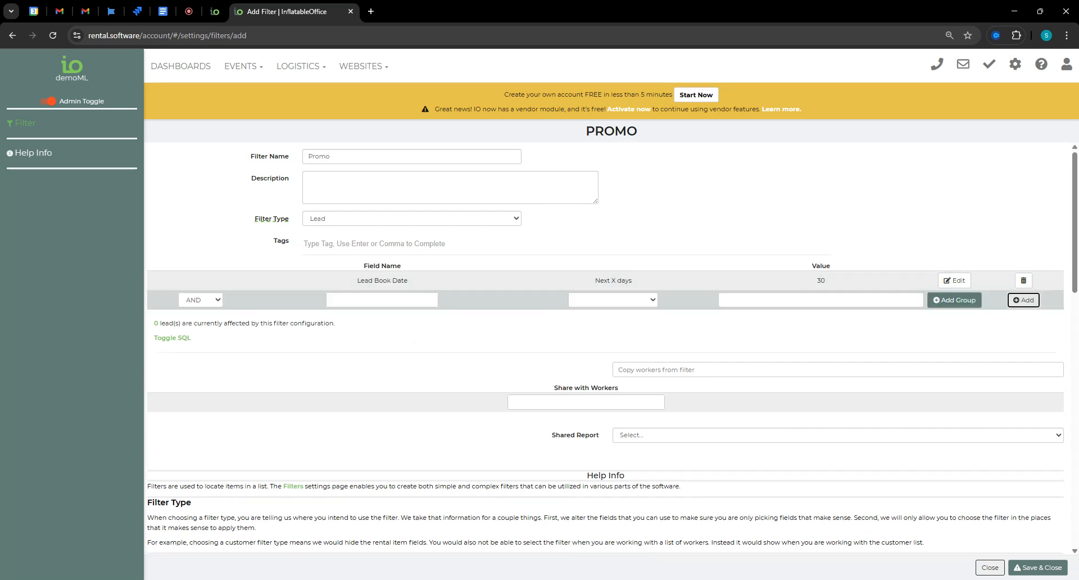
Step: Set up an AND condition in the Promo filter using the Rentals Category field with the contains operator
left_click(393, 300)
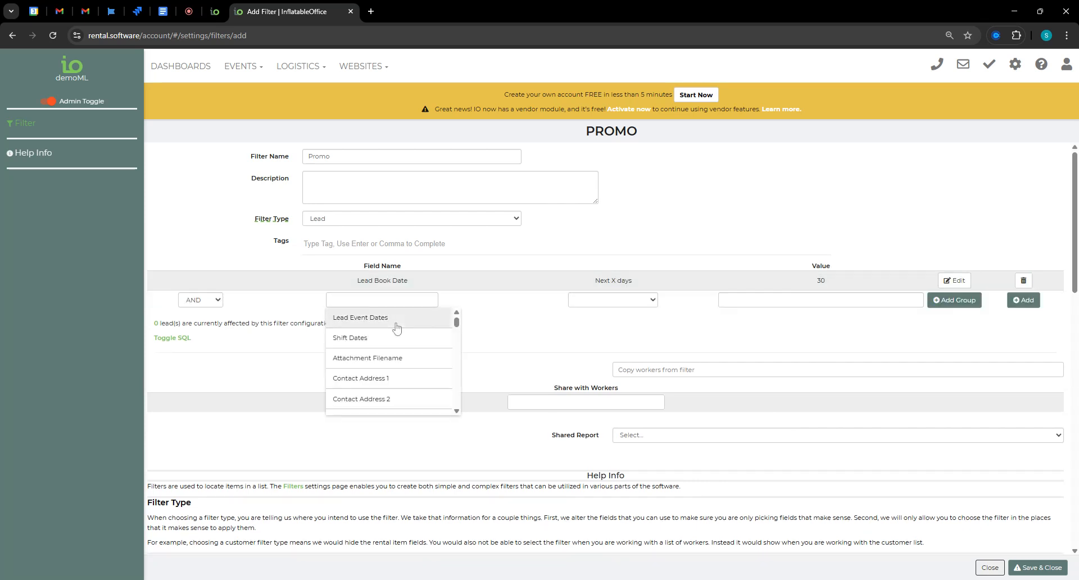
type("category")
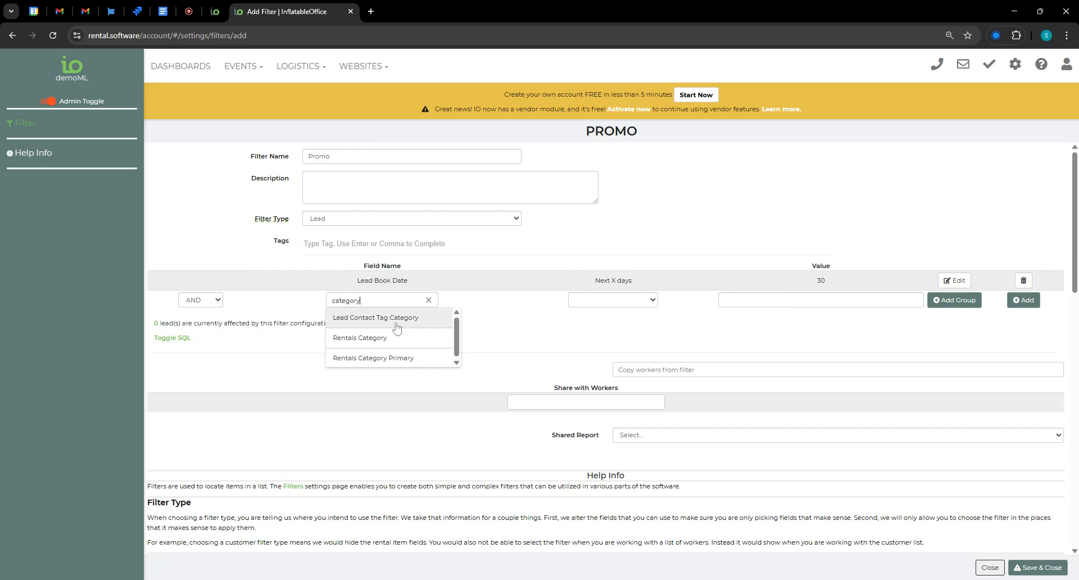
left_click(390, 339)
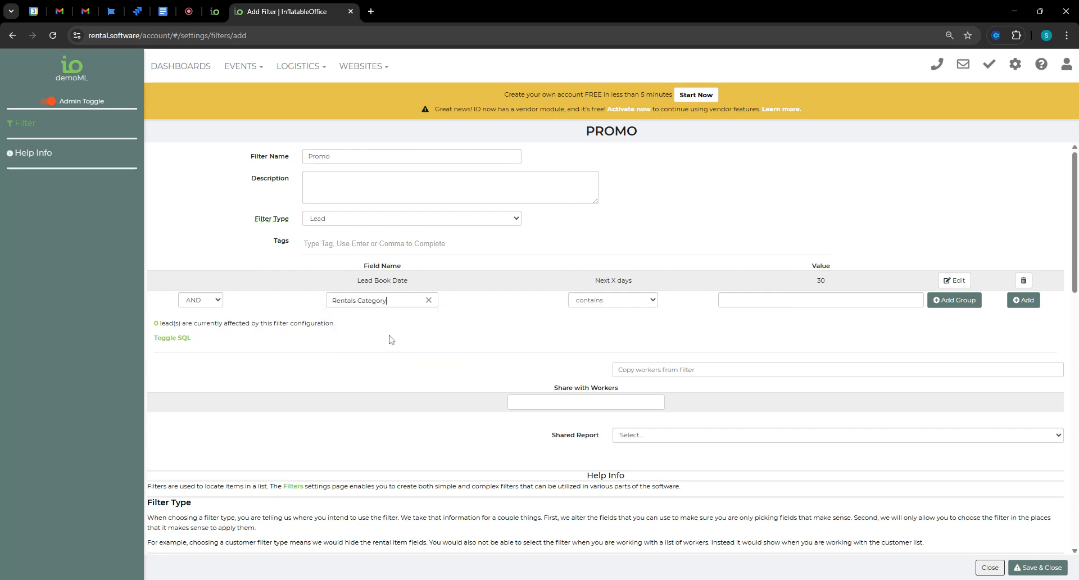
left_click(737, 299)
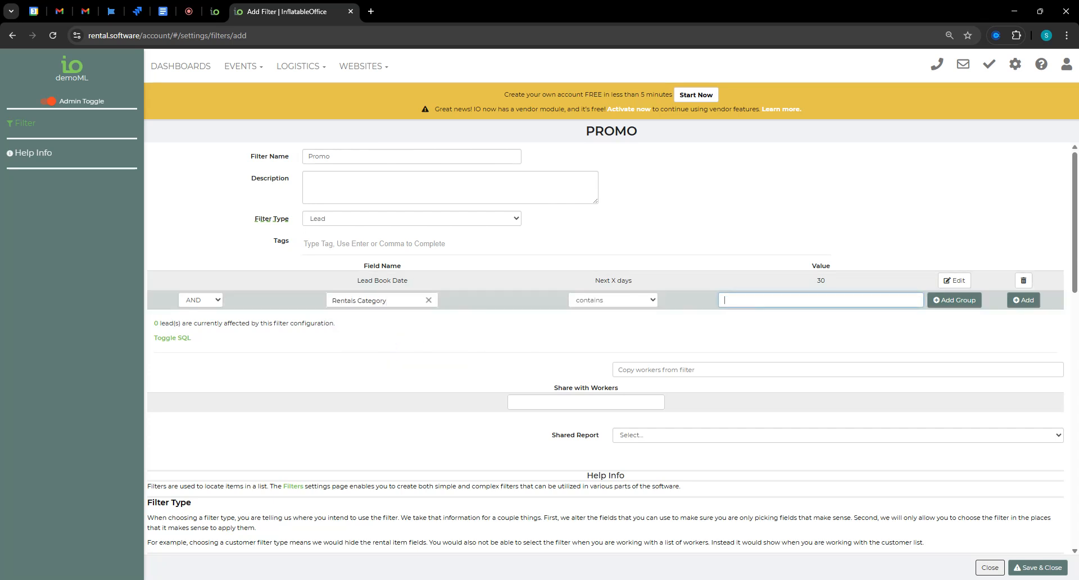
type("bounce")
key("BackSpace")
key("BackSpace")
key("BackSpace")
key("BackSpace")
key("BackSpace")
type("ob")
key("BackSpace")
key("BackSpace")
key("BackSpace")
key("BackSpace")
key("BackSpace")
key("BackSpace")
Step: Open the demoML account's Inventory list separately and look up the category names of the rental items
left_click(214, 11)
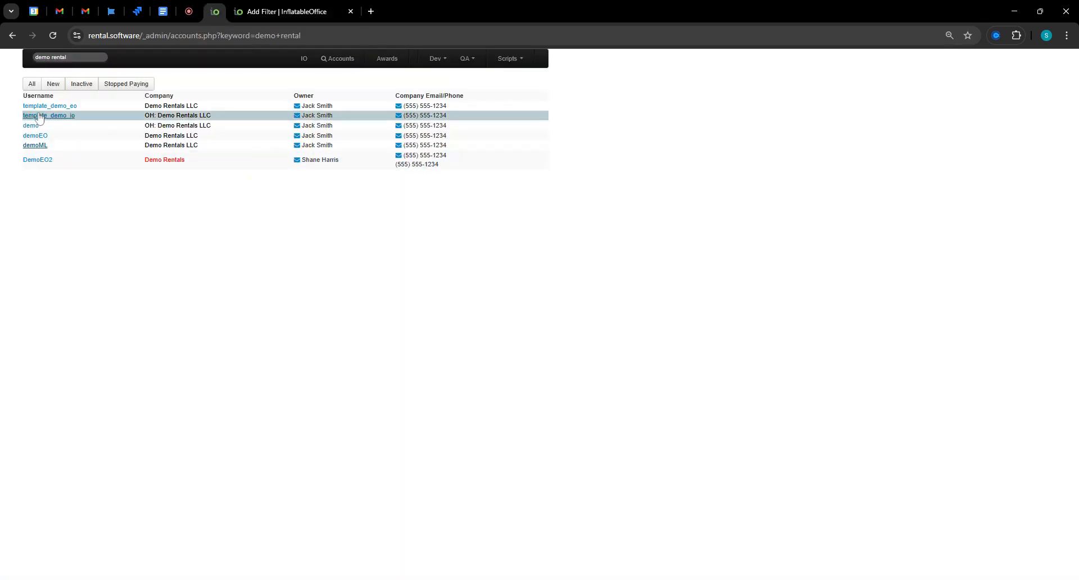
left_click(35, 145)
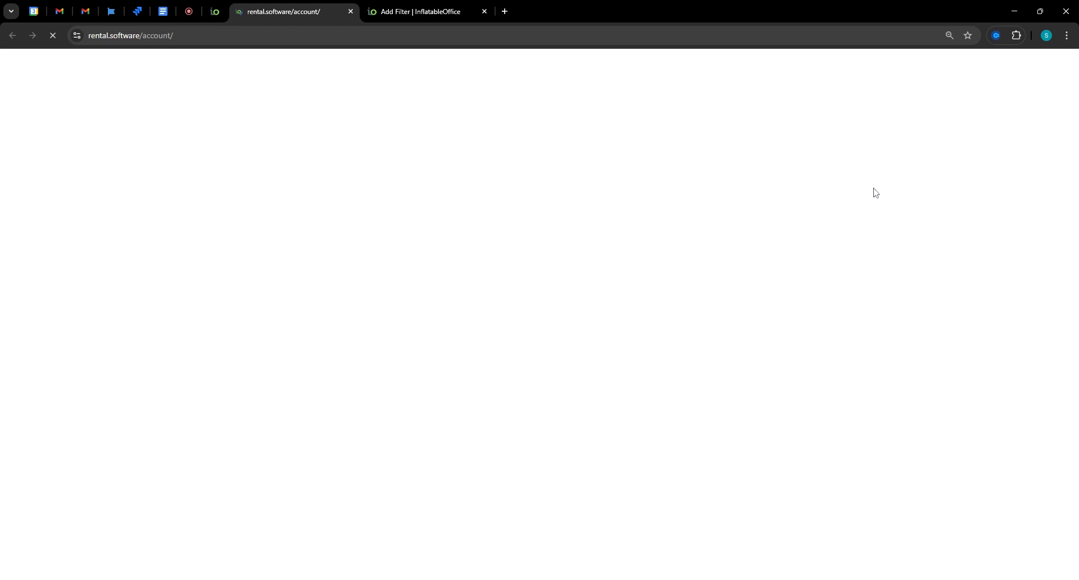
left_click(1015, 64)
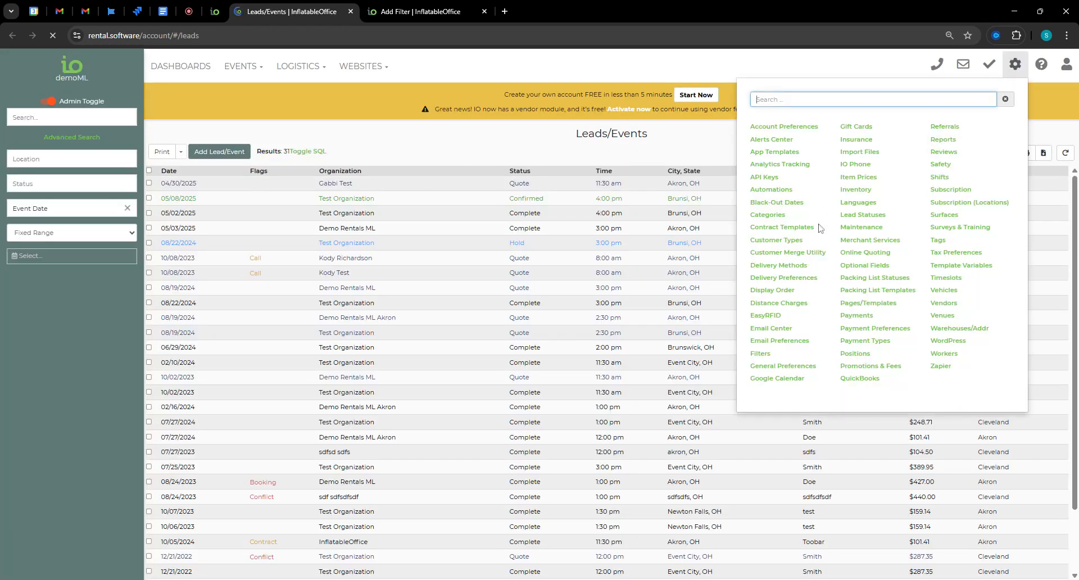
left_click(841, 192)
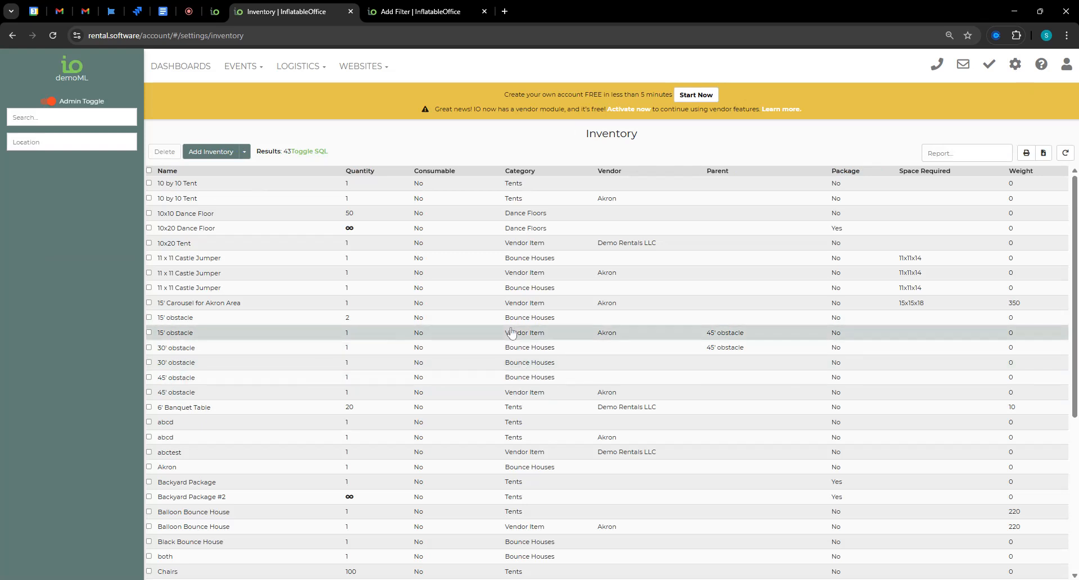
Step: Return to the Promo filter and add Rentals Category contains bounce house as a separate condition group
left_click(427, 12)
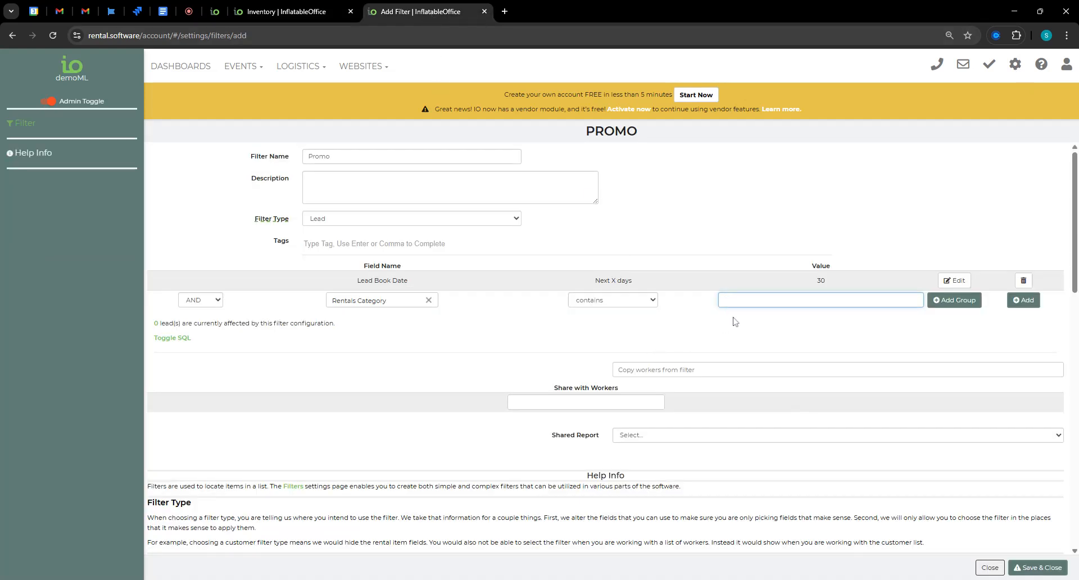
type("bounce")
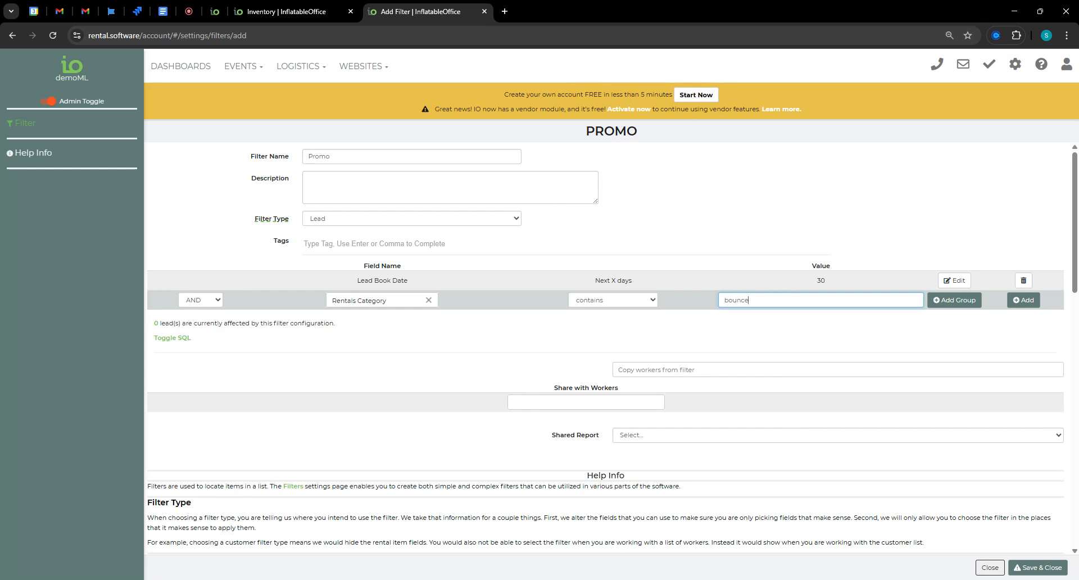
type(" house")
left_click(953, 299)
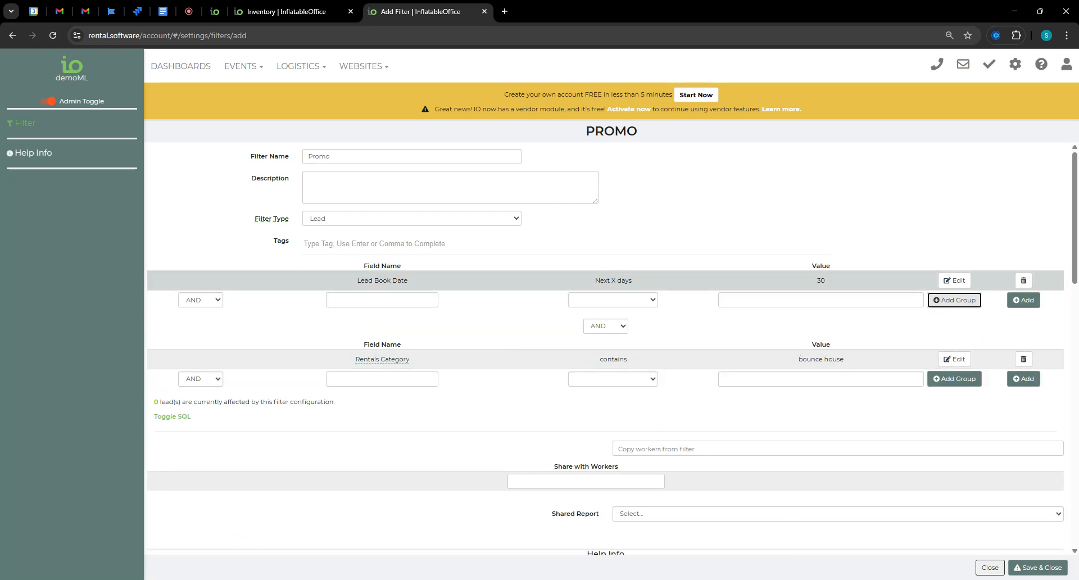
Step: Set up an AND condition on Lead Start Date in the Promo filter's first group
left_click(743, 175)
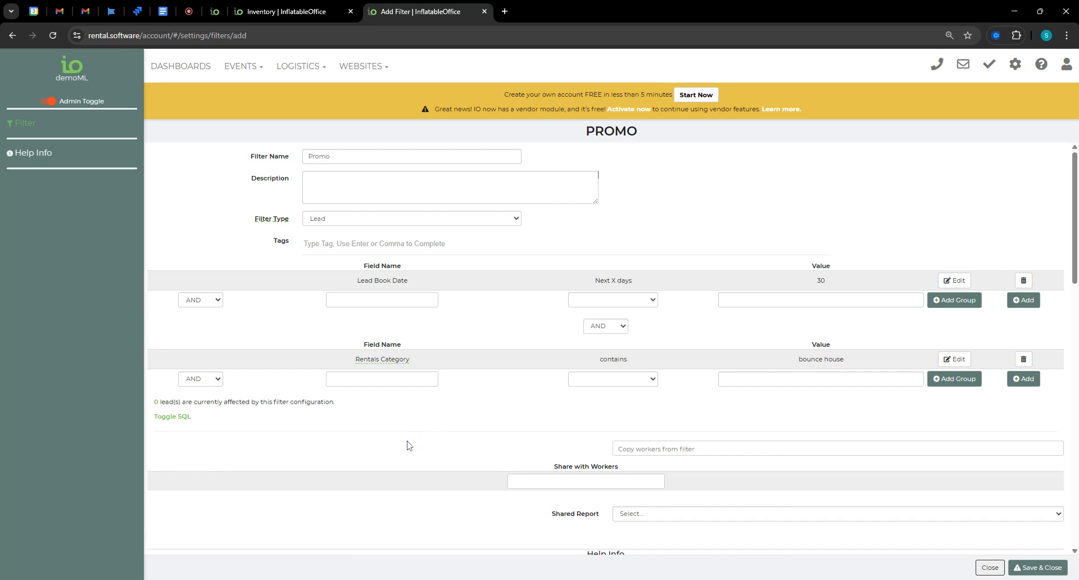
left_click(388, 300)
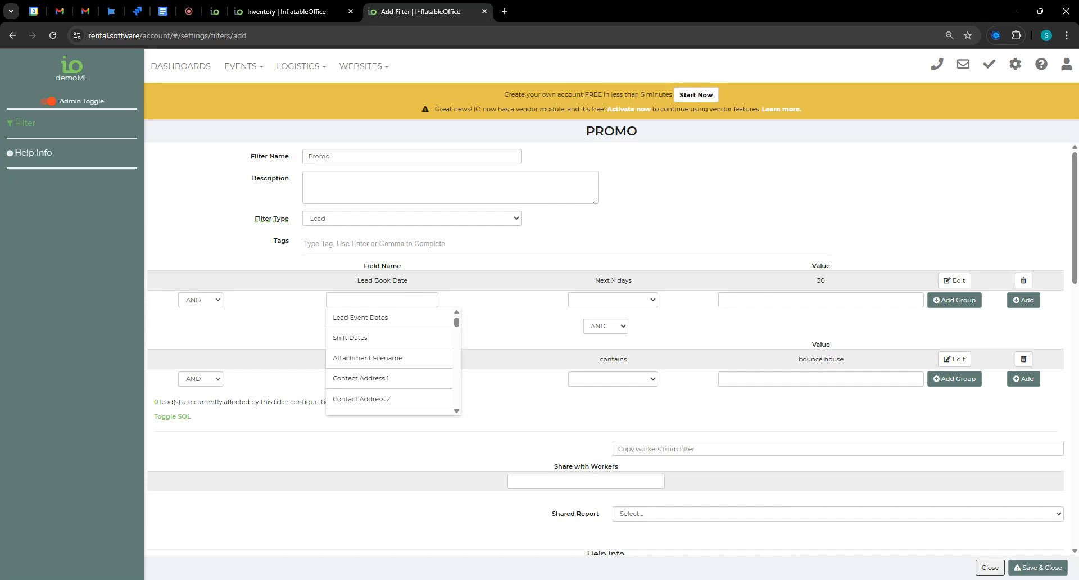
type("event")
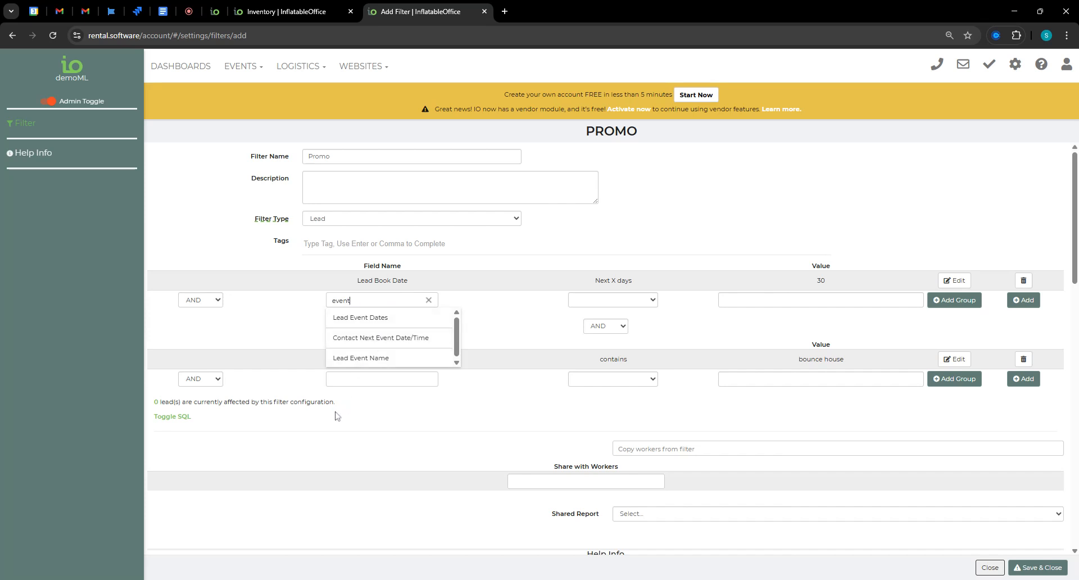
type("start")
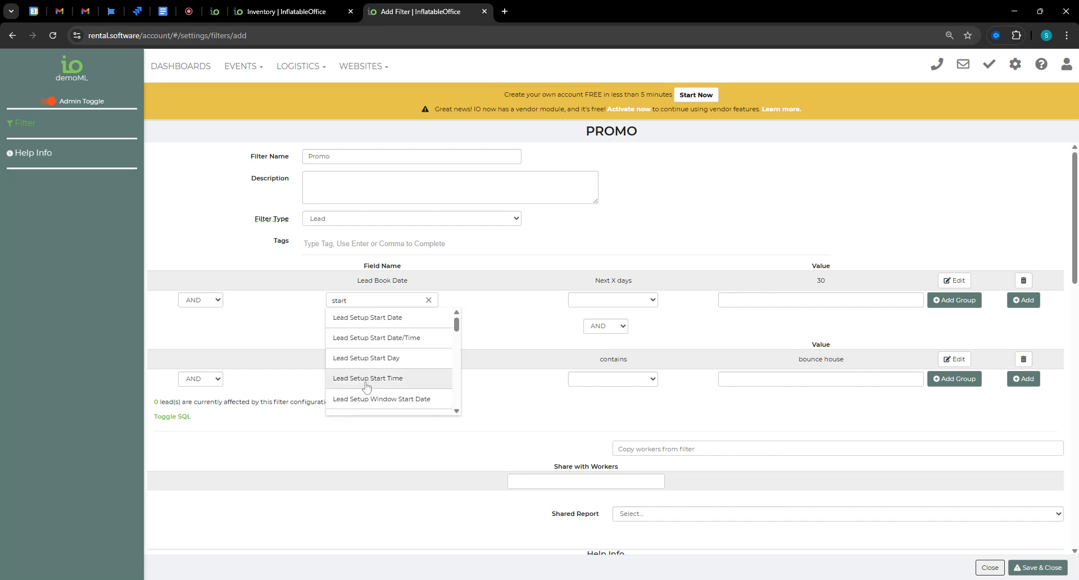
scroll(369, 382, "down", 3)
left_click(365, 364)
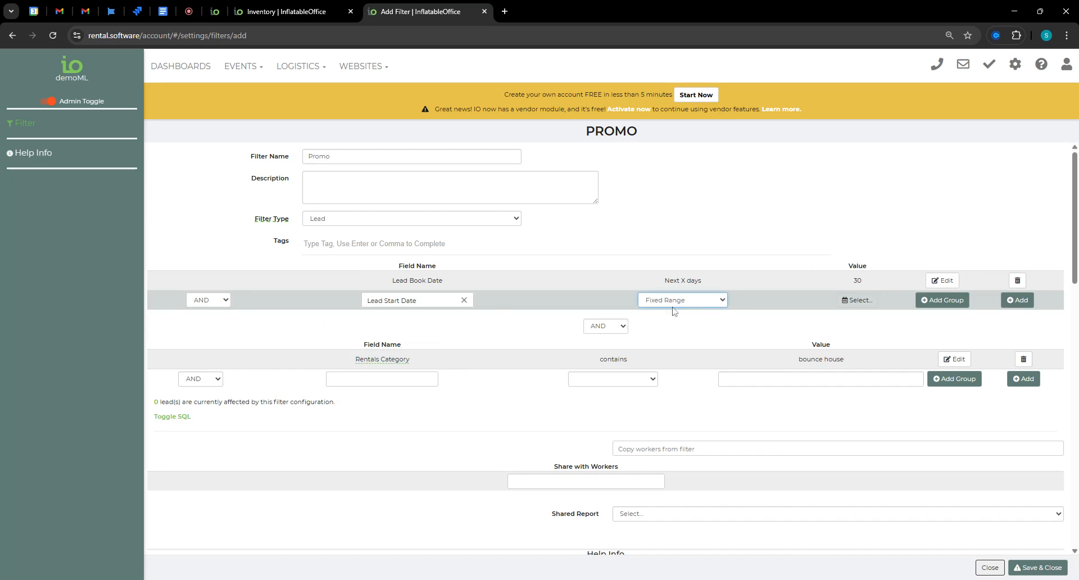
Step: Set the Lead Start Date fixed range to 06/01/2025 - 08/31/2025 and add the condition to the first group
left_click(852, 301)
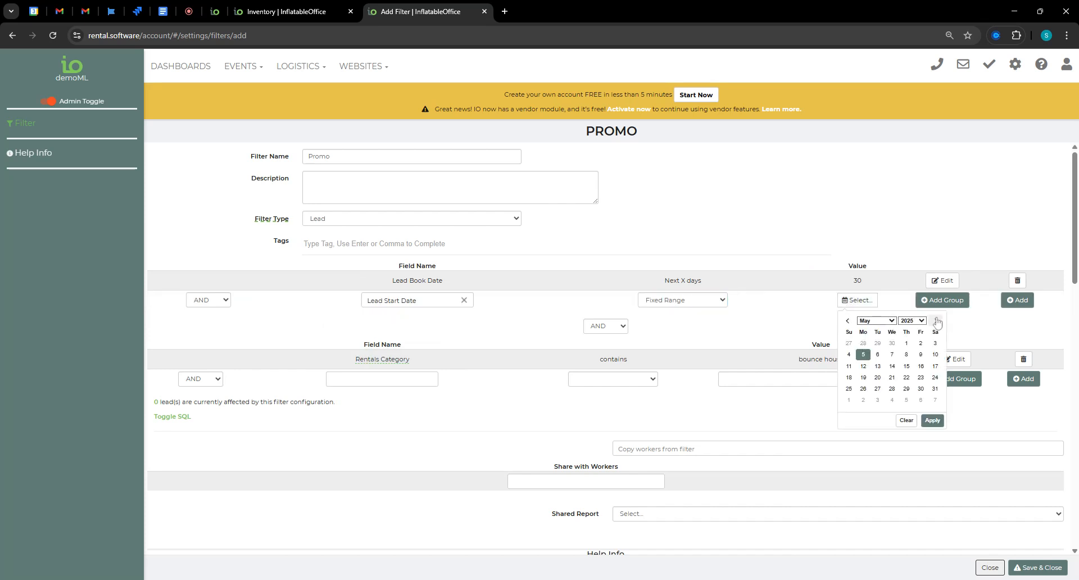
left_click(936, 321)
left_click(849, 360)
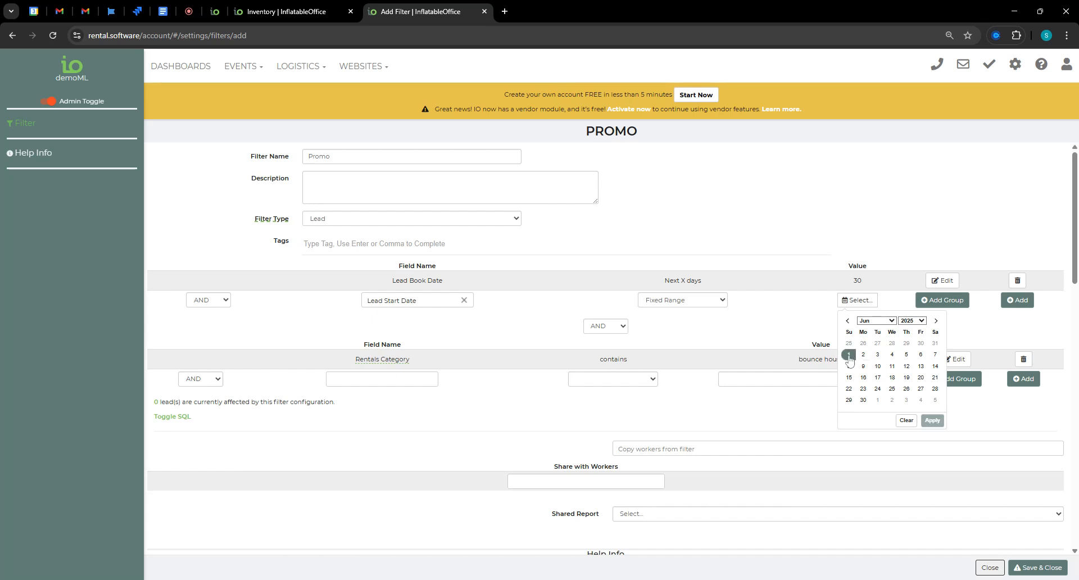
left_click(935, 321)
left_click(935, 321)
left_click(848, 399)
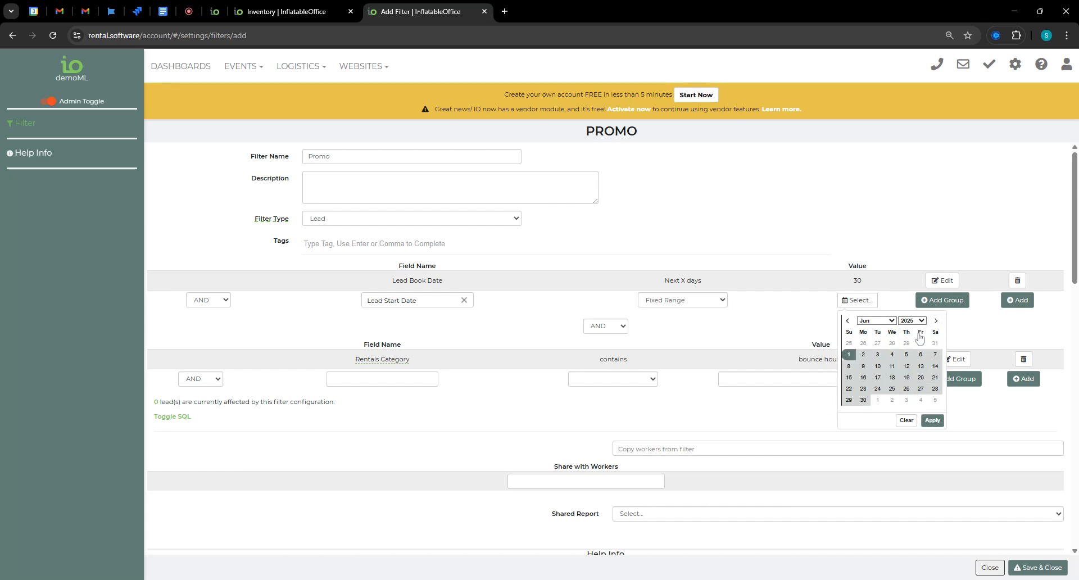
left_click(932, 421)
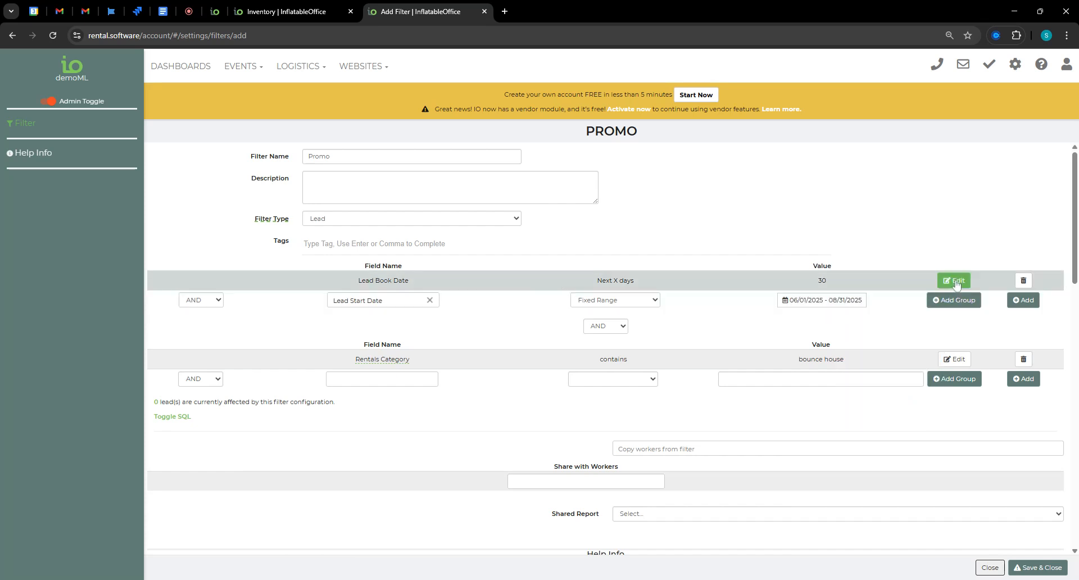
left_click(1023, 299)
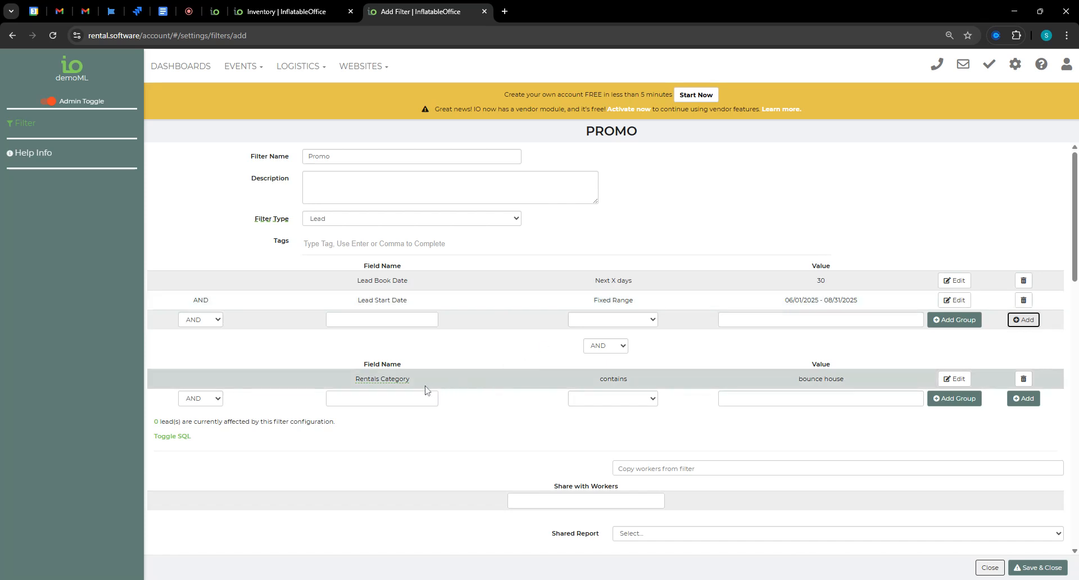
Step: Save the Promo filter and start a new promotion in the Promotions & Fees settings
left_click(1039, 567)
left_click(1015, 64)
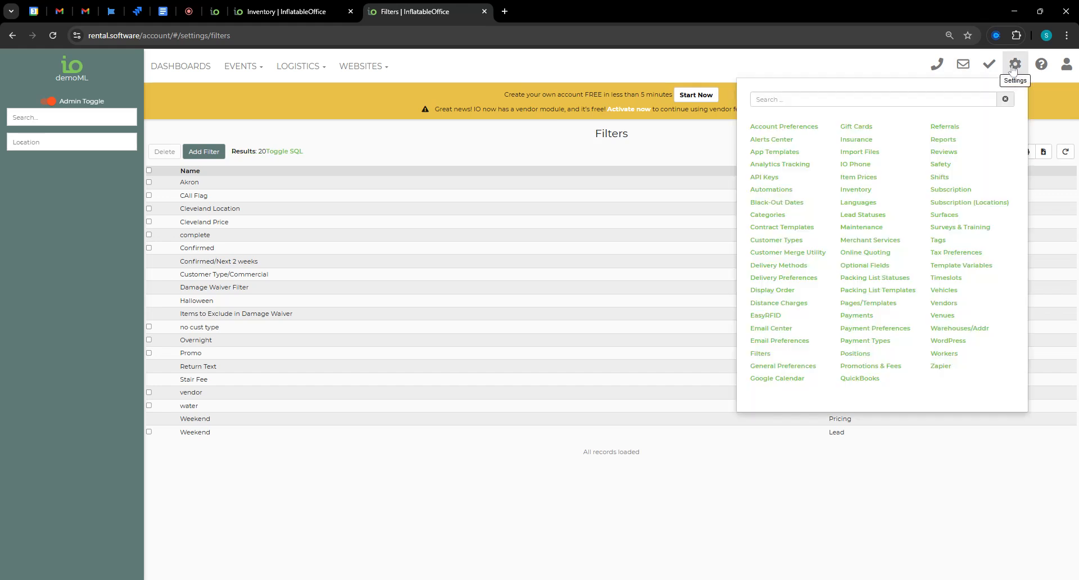
left_click(841, 366)
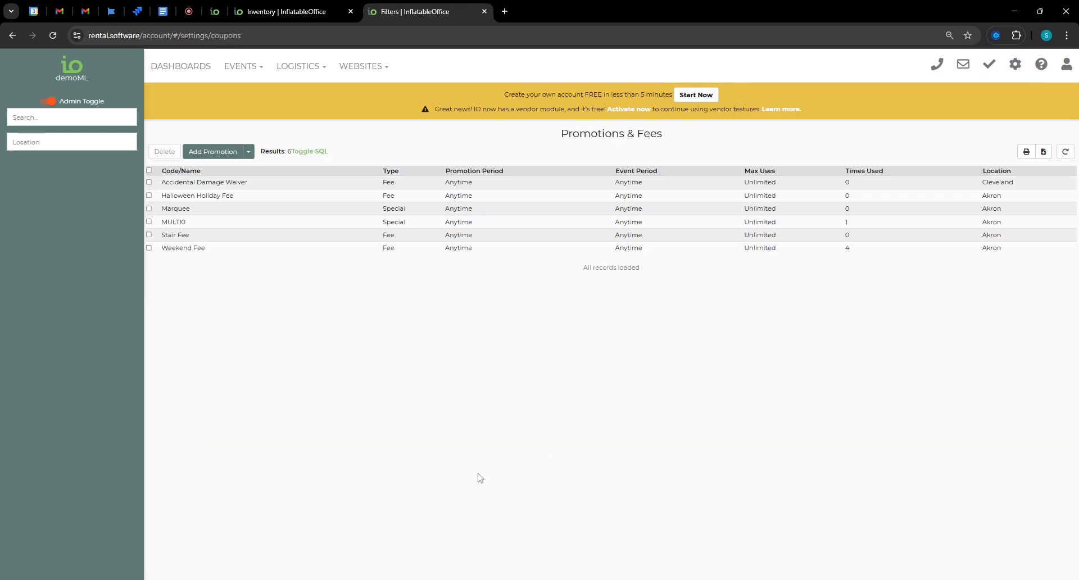
left_click(212, 151)
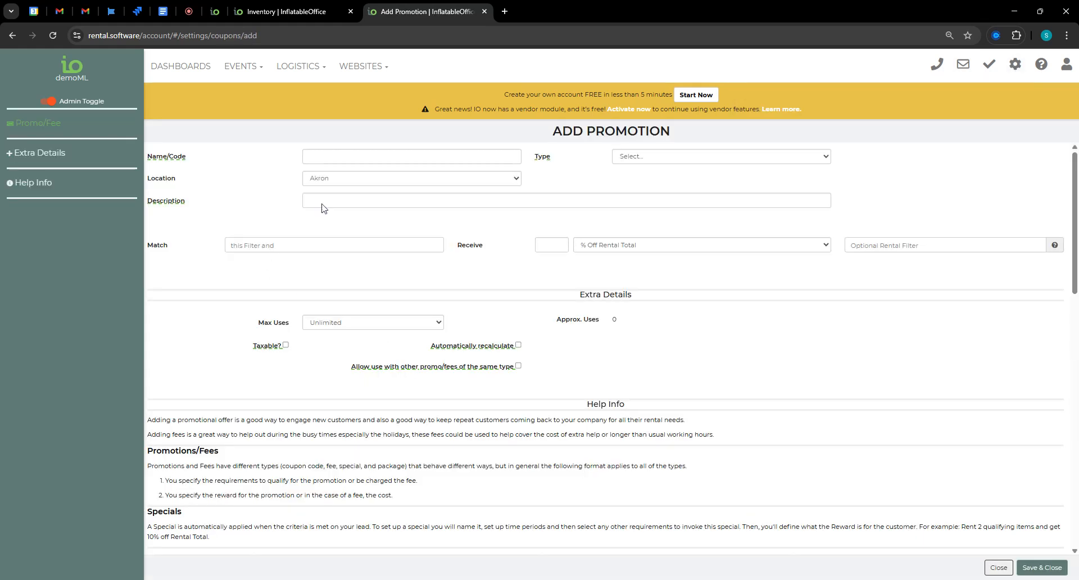
Step: Set the new promotion to match the Promo filter
left_click(281, 245)
scroll(285, 318, "down", 4)
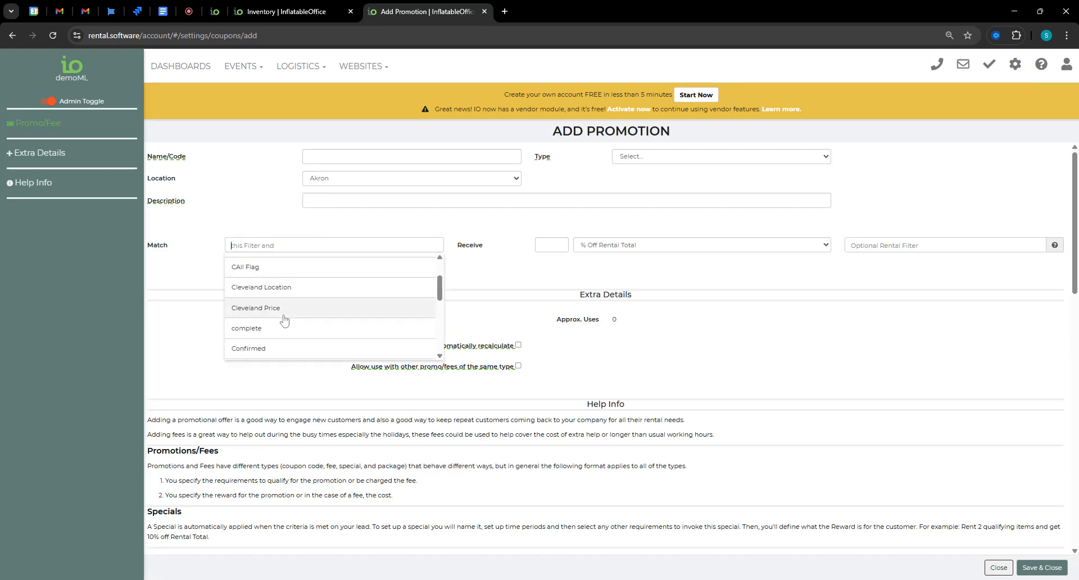
scroll(284, 319, "up", 5)
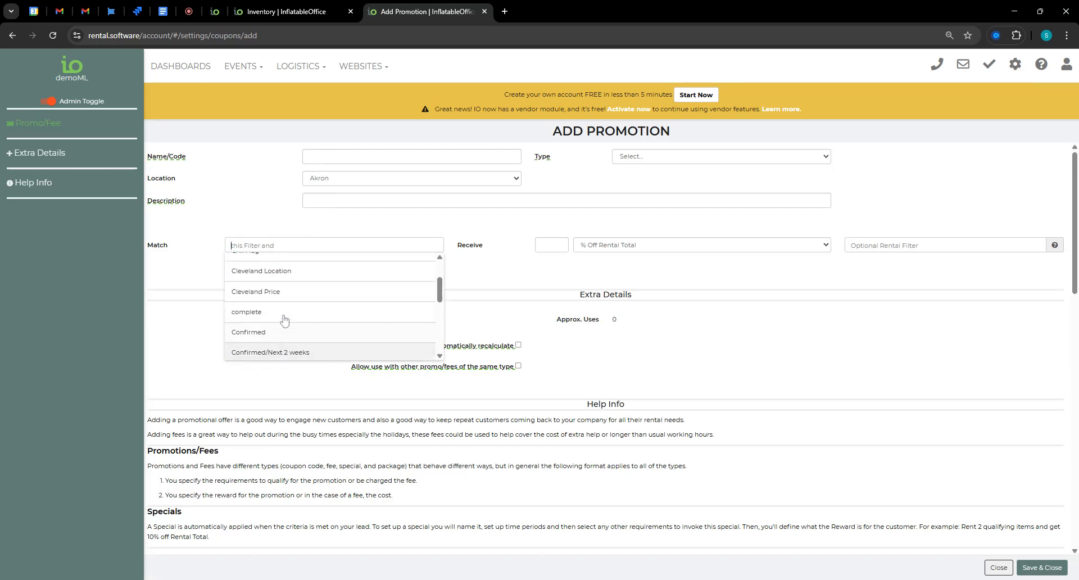
scroll(285, 319, "down", 4)
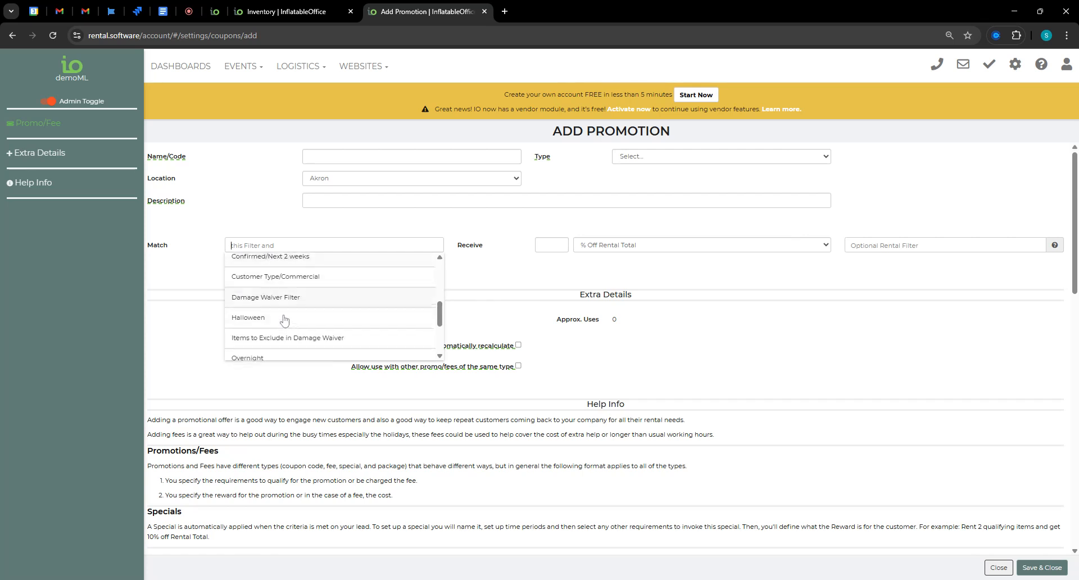
scroll(285, 319, "down", 3)
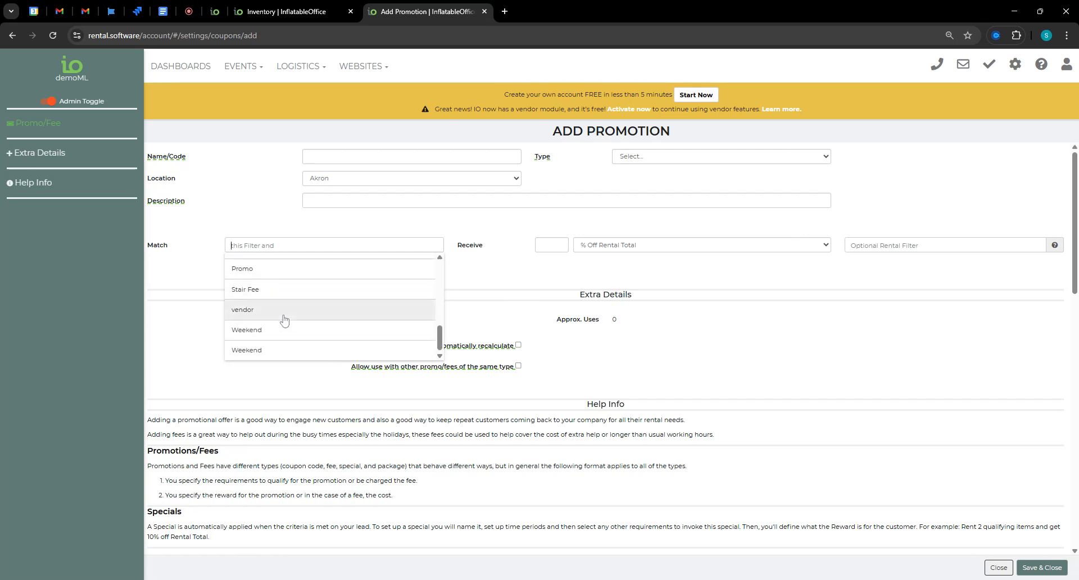
scroll(283, 319, "up", 3)
scroll(289, 337, "down", 3)
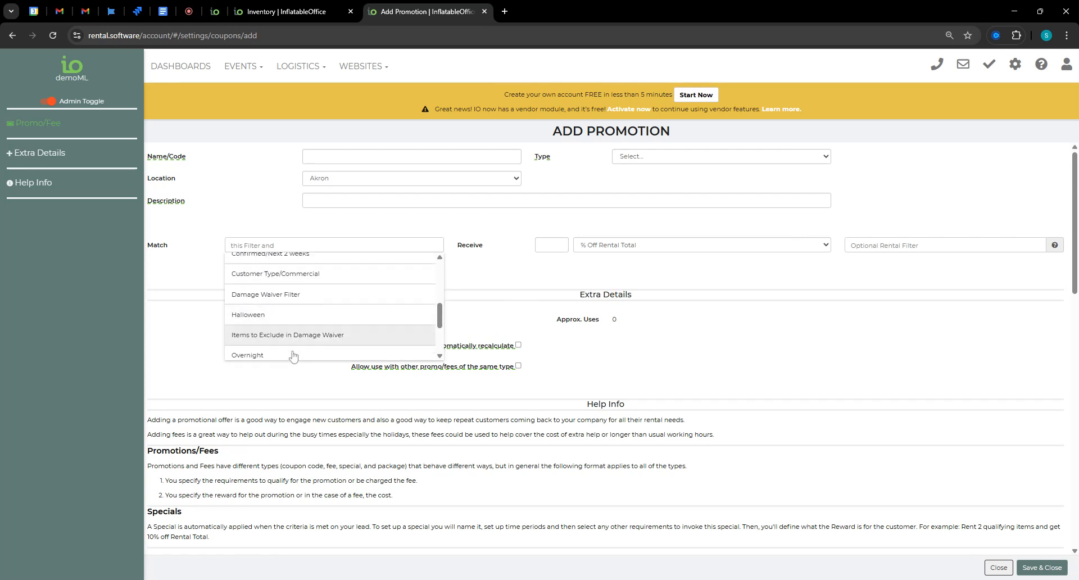
left_click(287, 273)
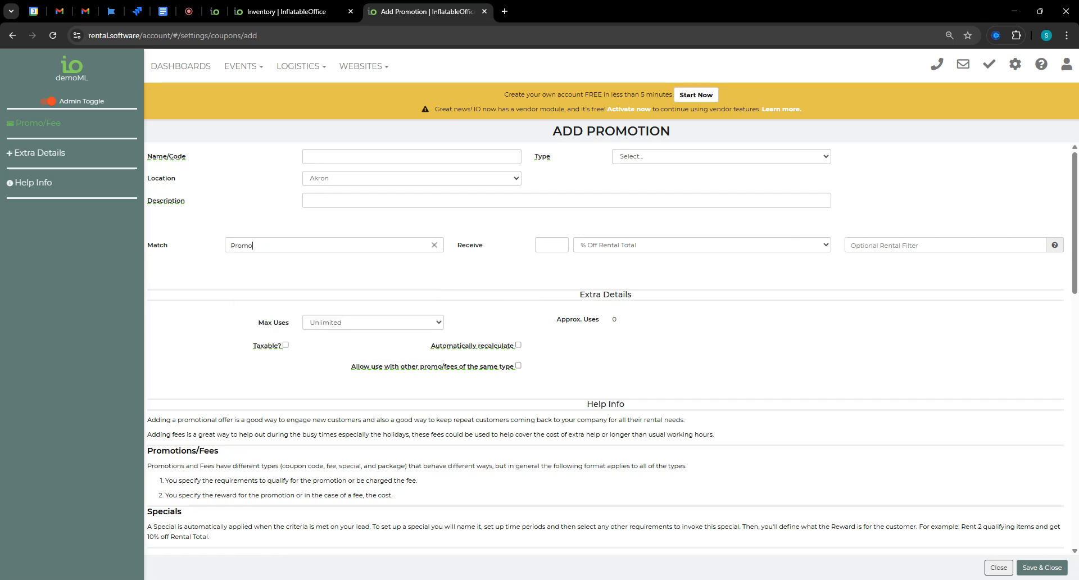
Step: Set the promotion's reward to 10 with the % Off Rental Total option
left_click(551, 245)
type("10")
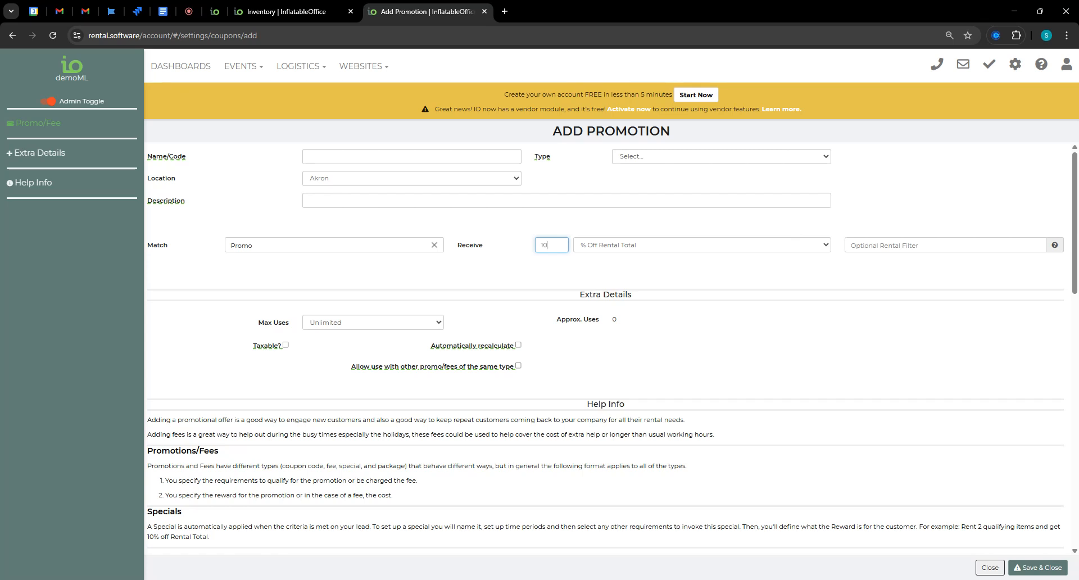
key("Tab")
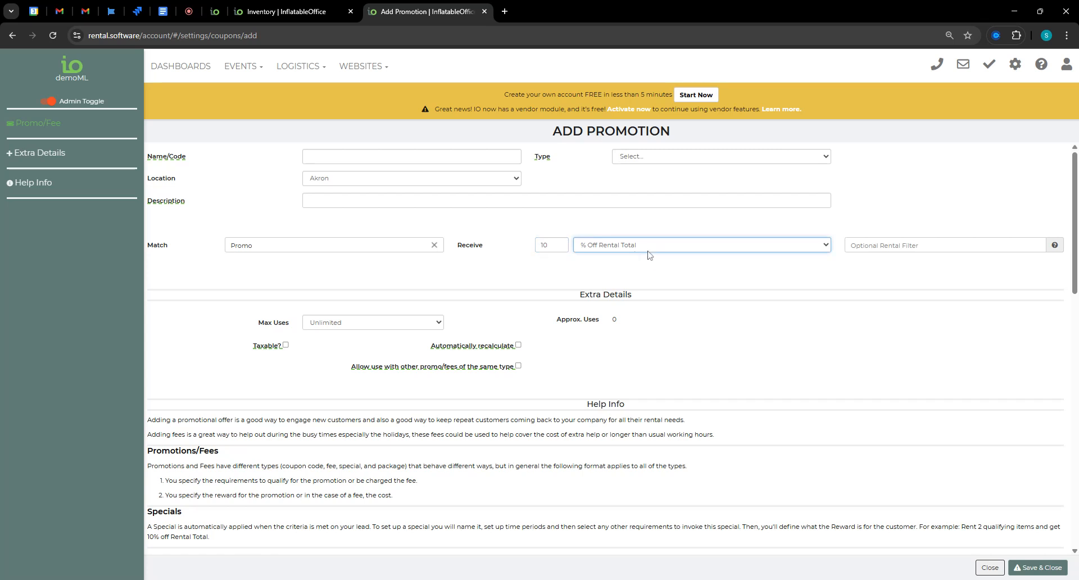
left_click(670, 271)
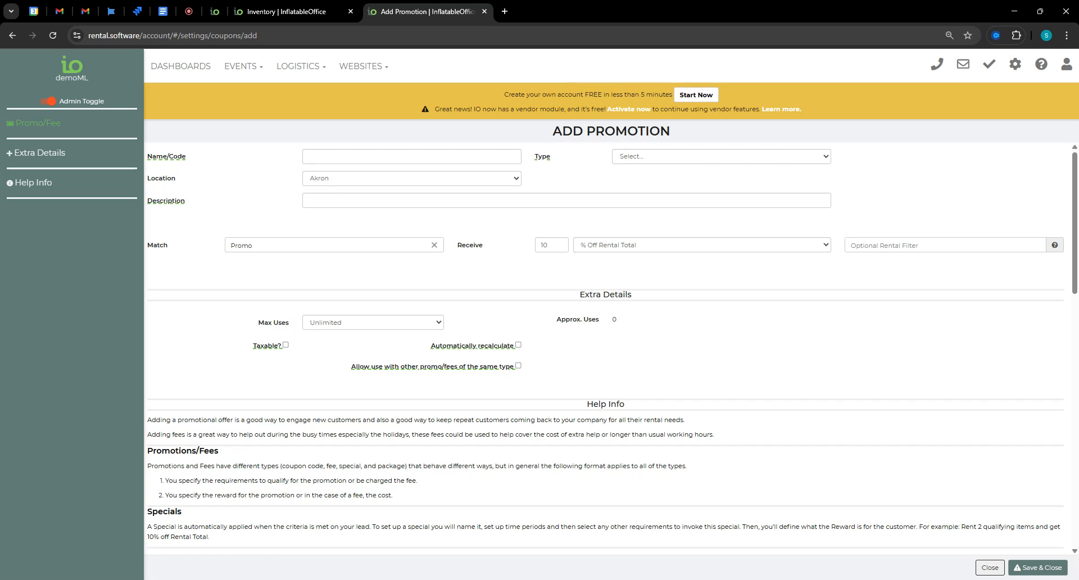
Step: Enable automatic recalculation and allow the promotion's use with other promos or fees of the same type
left_click(518, 345)
left_click(518, 366)
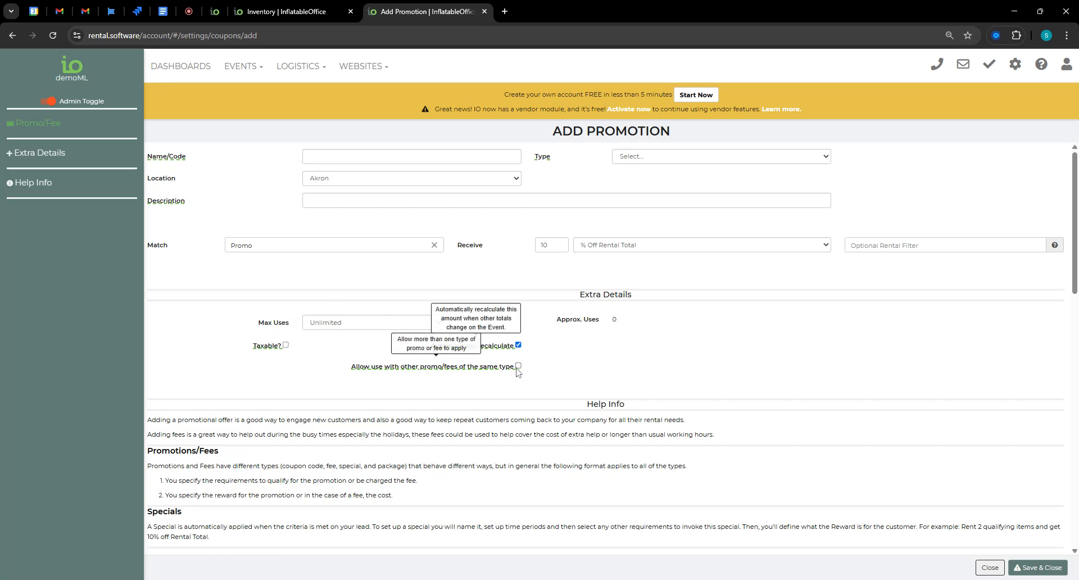
left_click(330, 156)
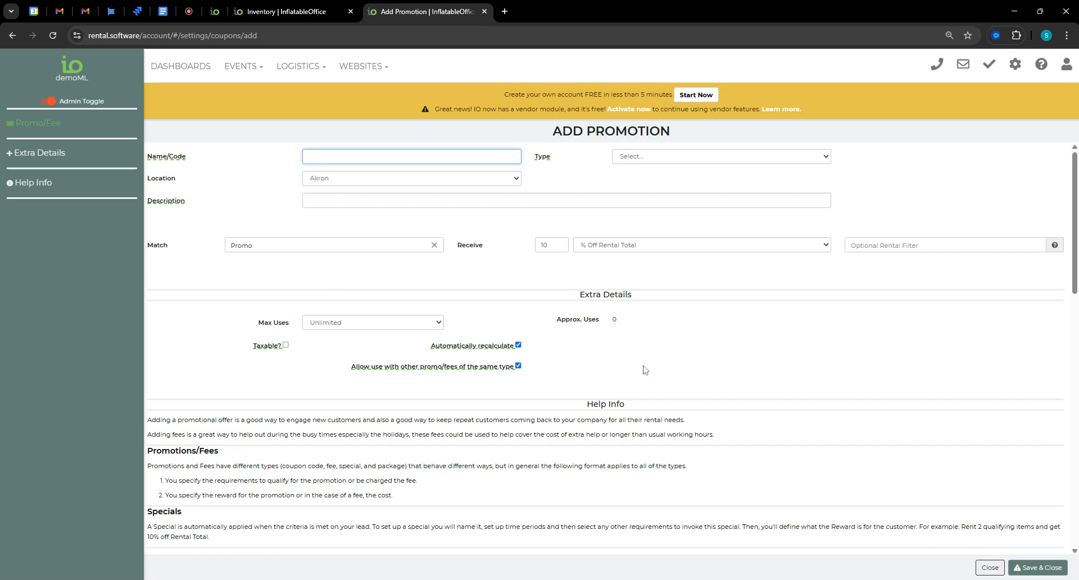
Step: Look through the promotion's type options and close the new promotion without saving it
left_click(569, 348)
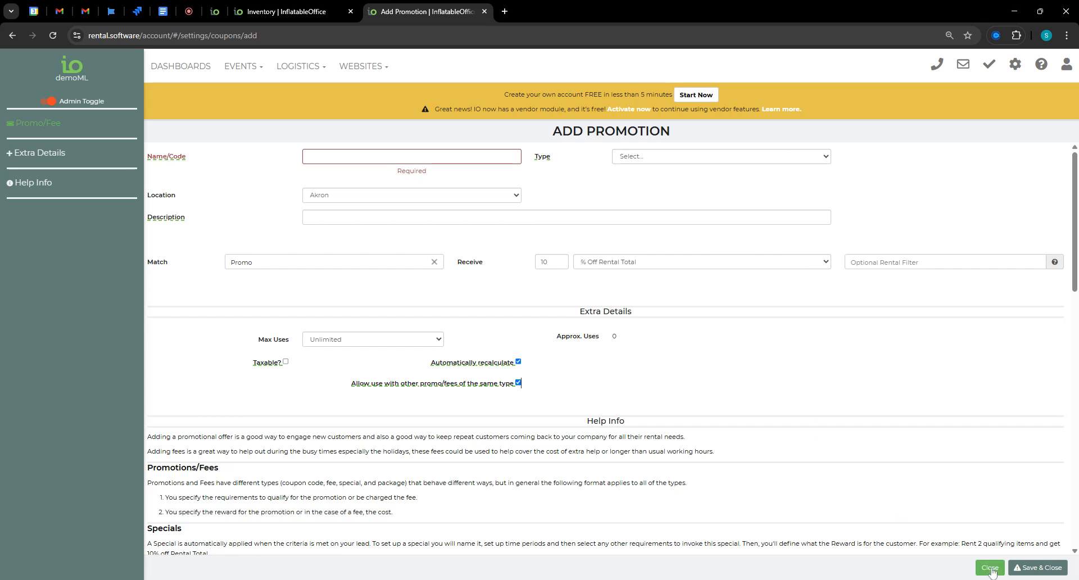
left_click(654, 163)
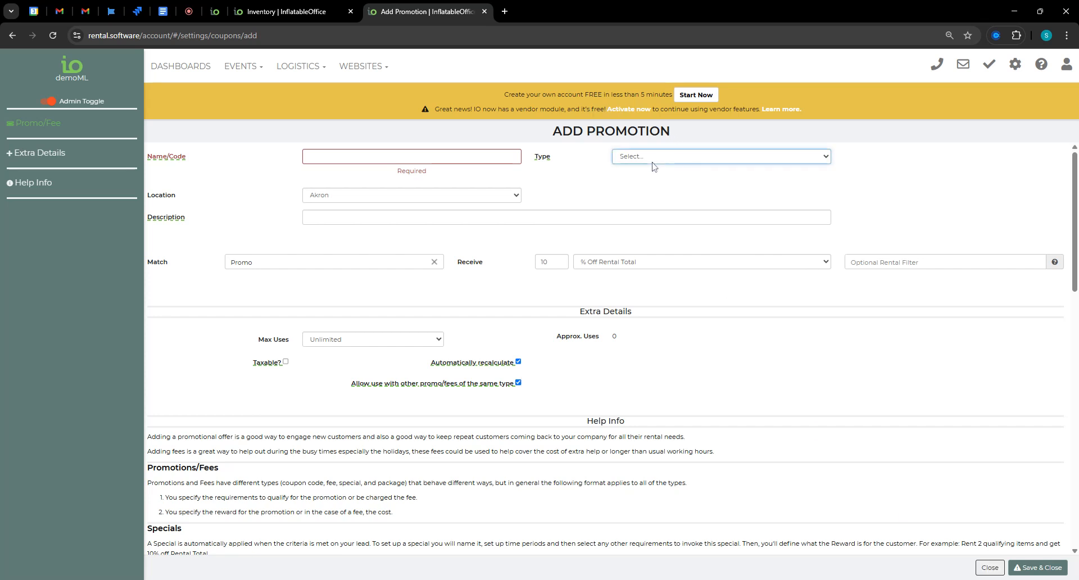
left_click(648, 195)
left_click(989, 568)
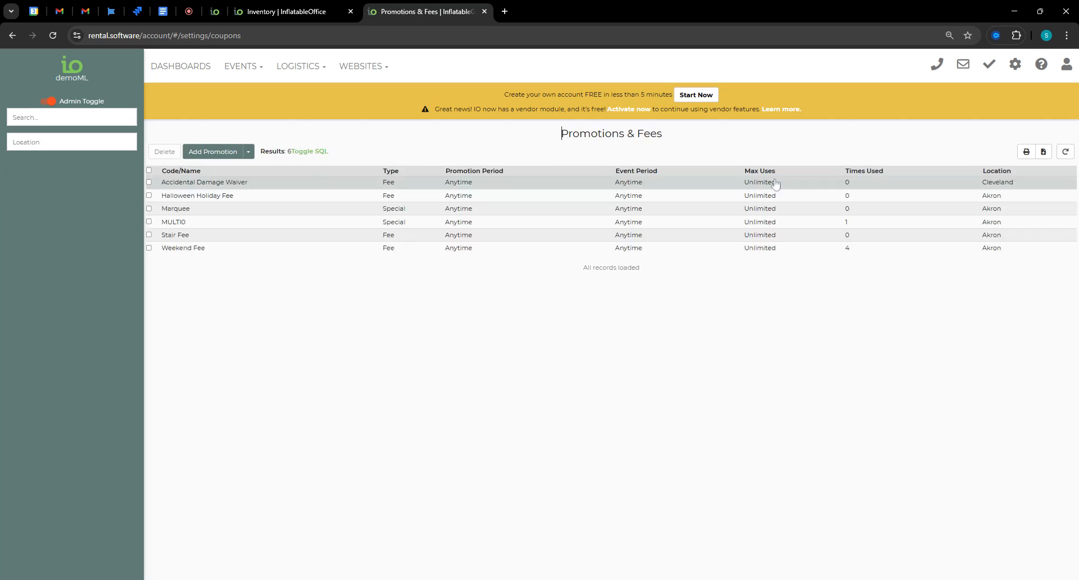
Step: Create a new Lead filter in the Filters settings and name it "automation status revert"
left_click(1015, 64)
left_click(760, 353)
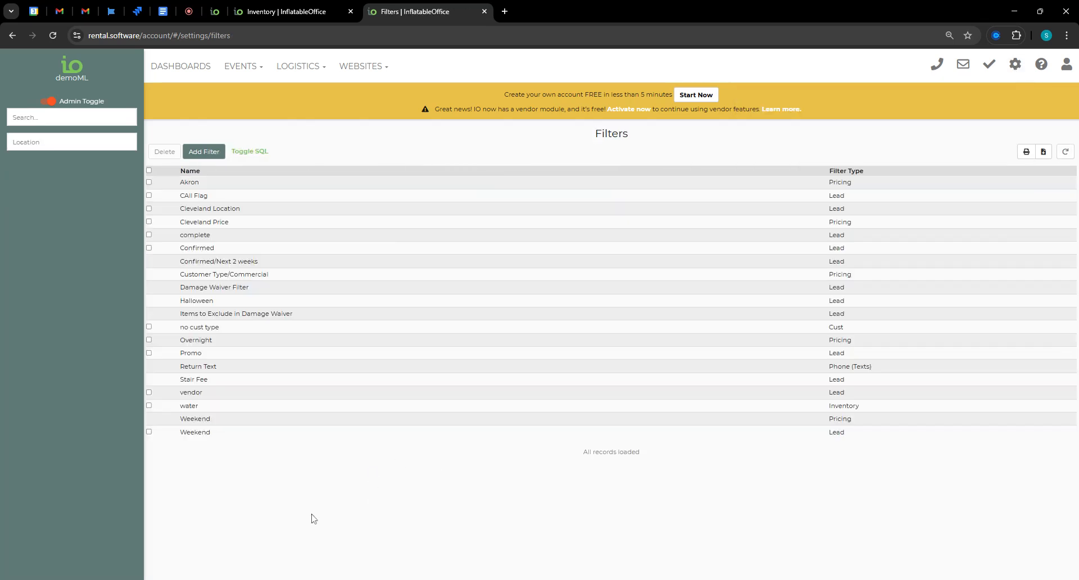
left_click(203, 151)
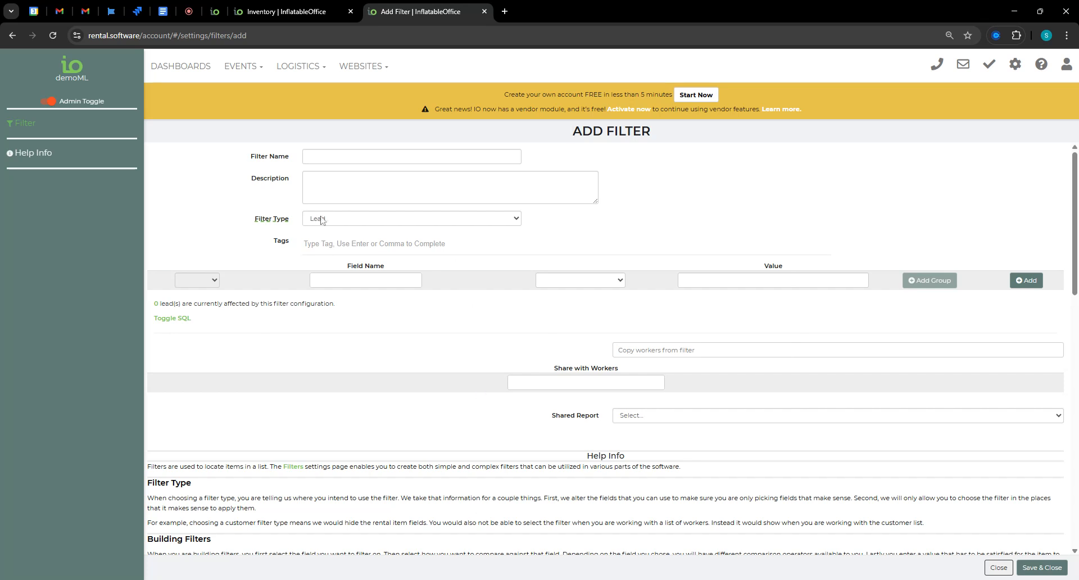
type("automation")
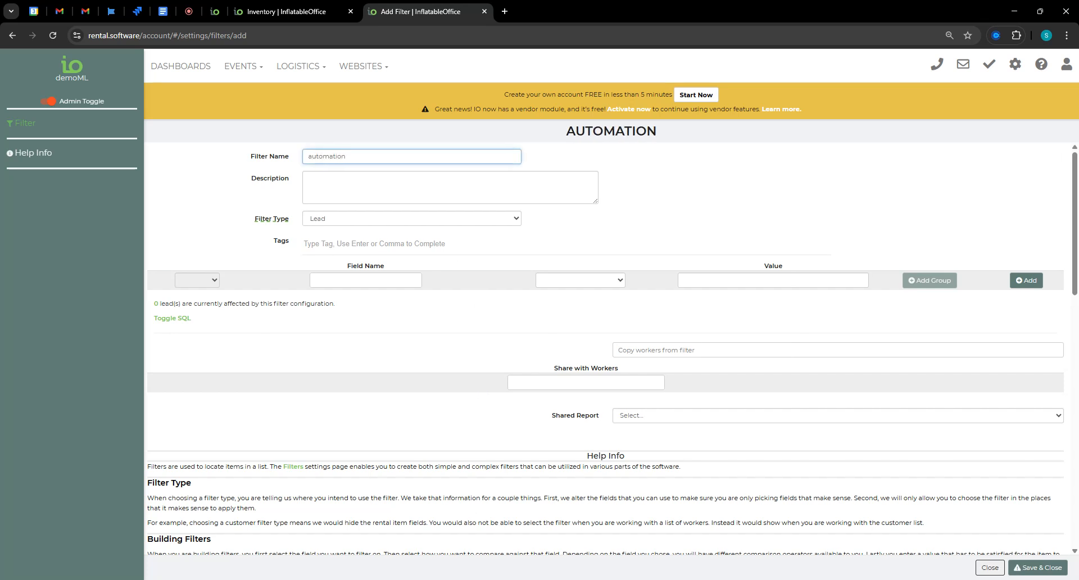
type(" s")
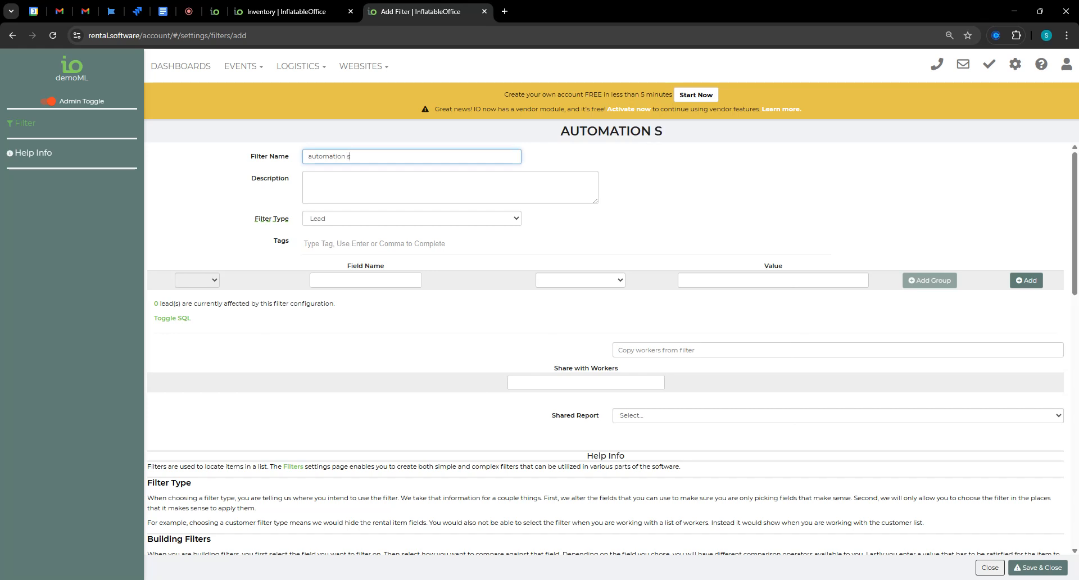
type("tatus revert")
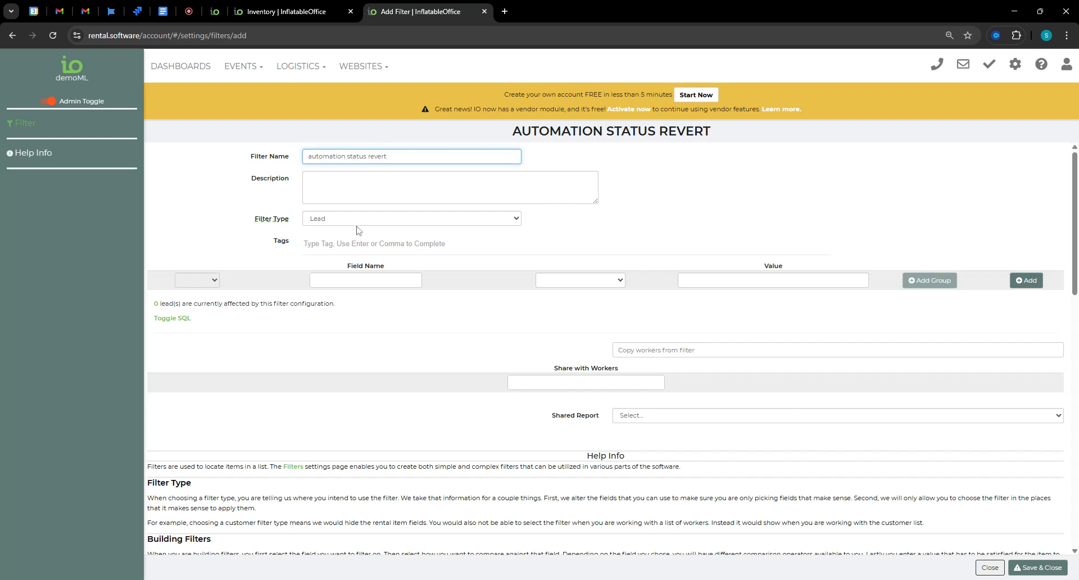
Step: Add the filter condition Lead Status contains "contract"
left_click(366, 280)
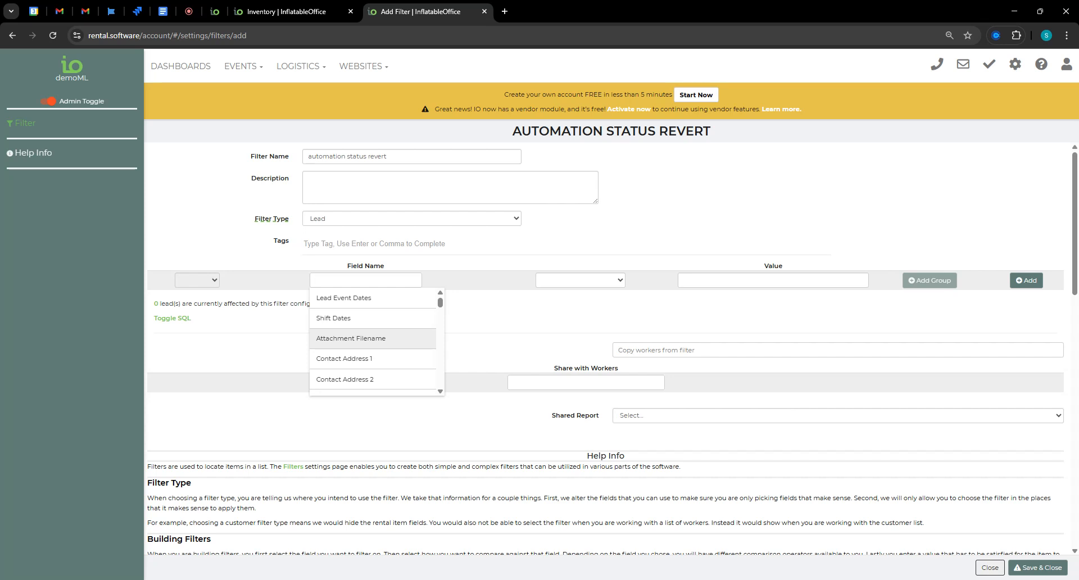
type("status")
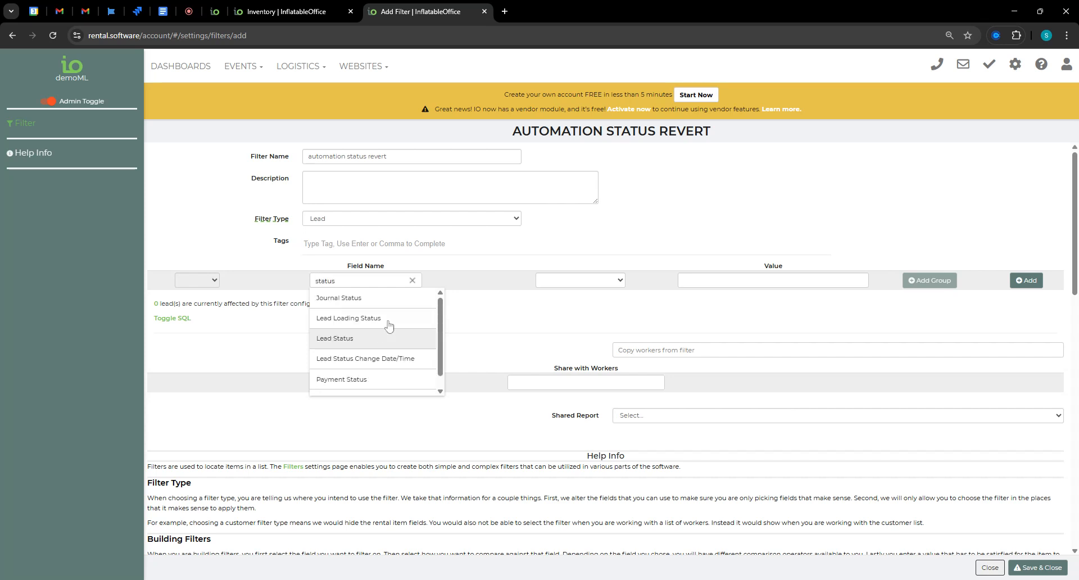
left_click(373, 338)
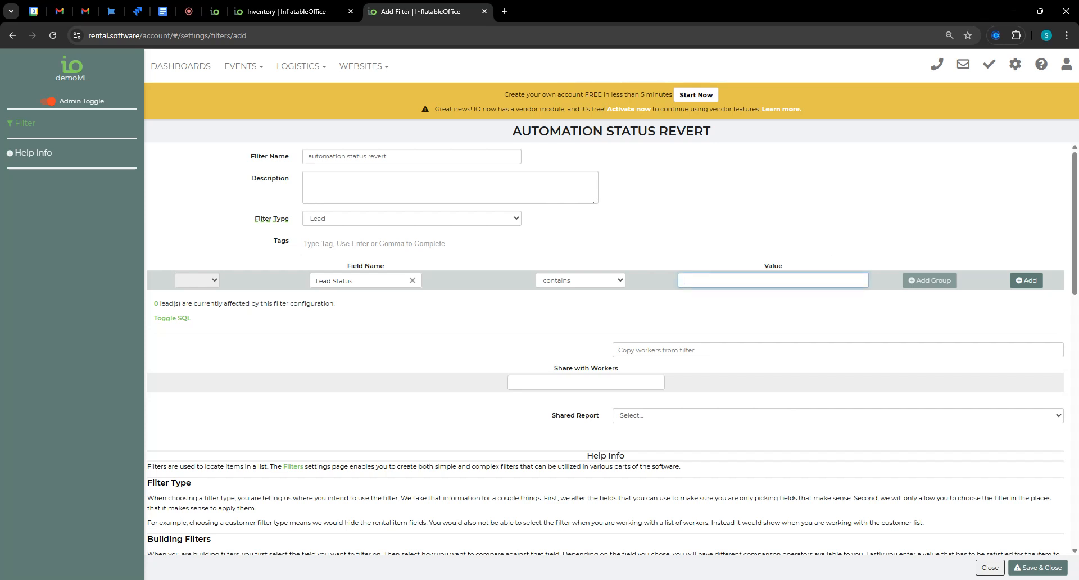
type("contracted")
left_click(1026, 280)
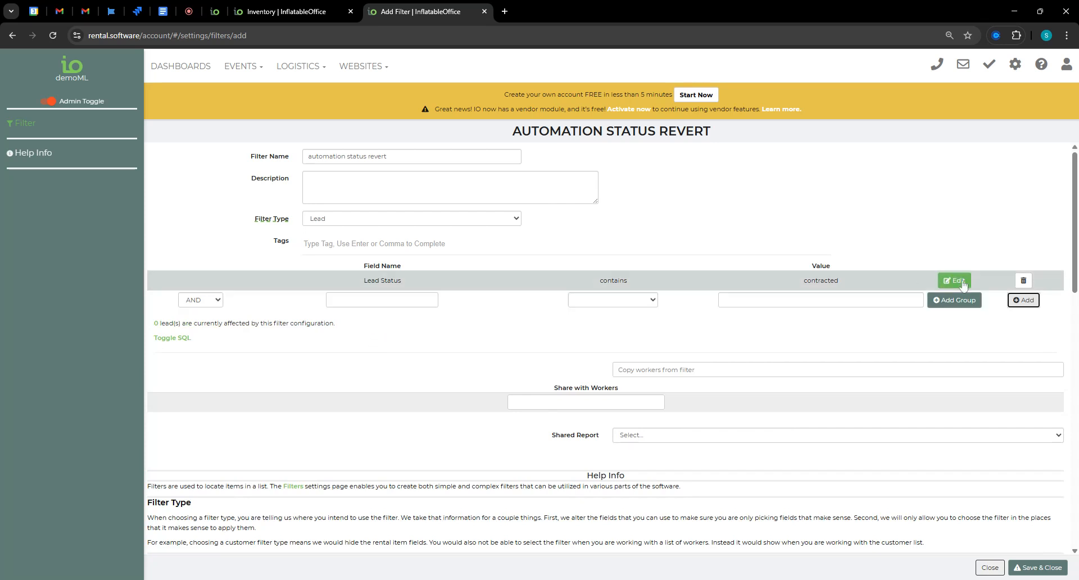
left_click(954, 280)
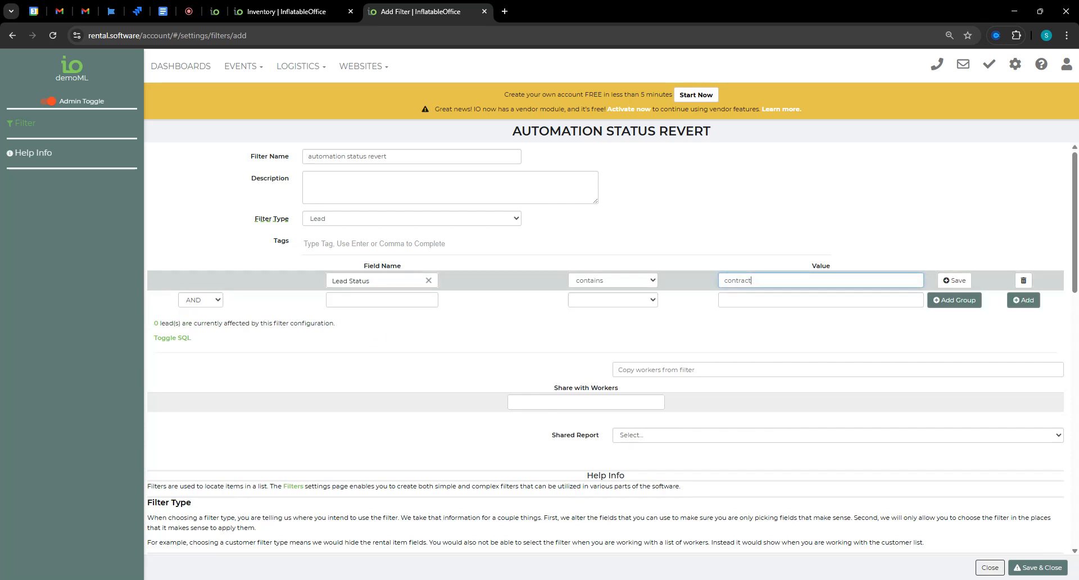
left_click(955, 280)
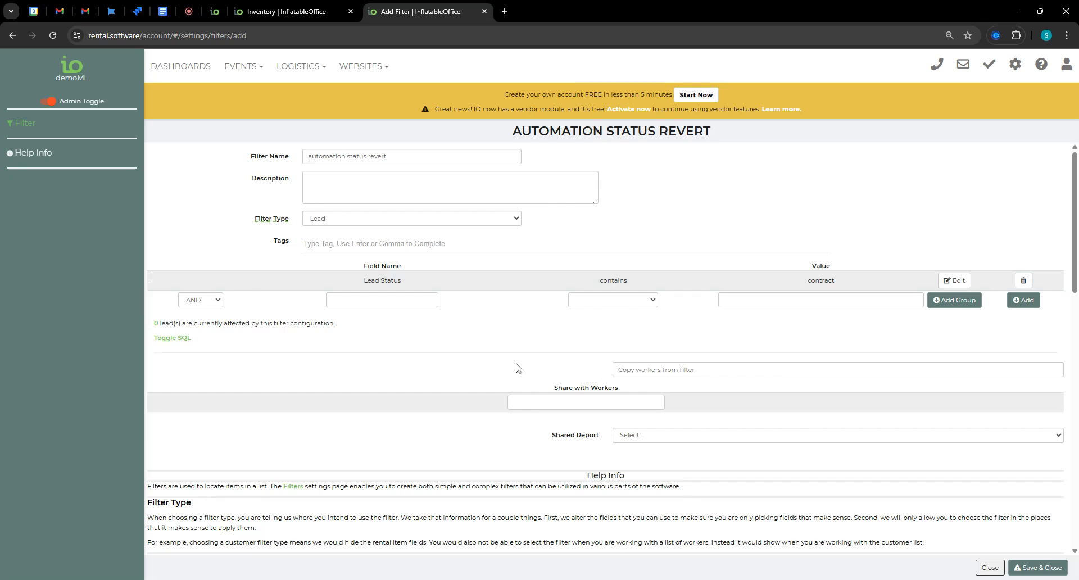
Step: Add an AND group with the condition Lead Status Change Date/Time, Over X days ago, 2
left_click(371, 300)
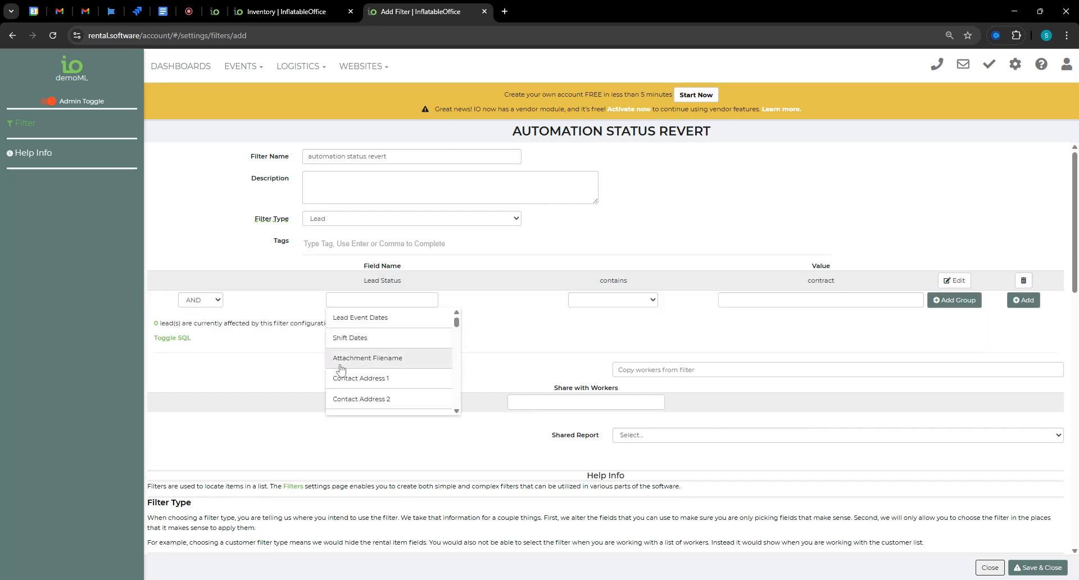
type("status ")
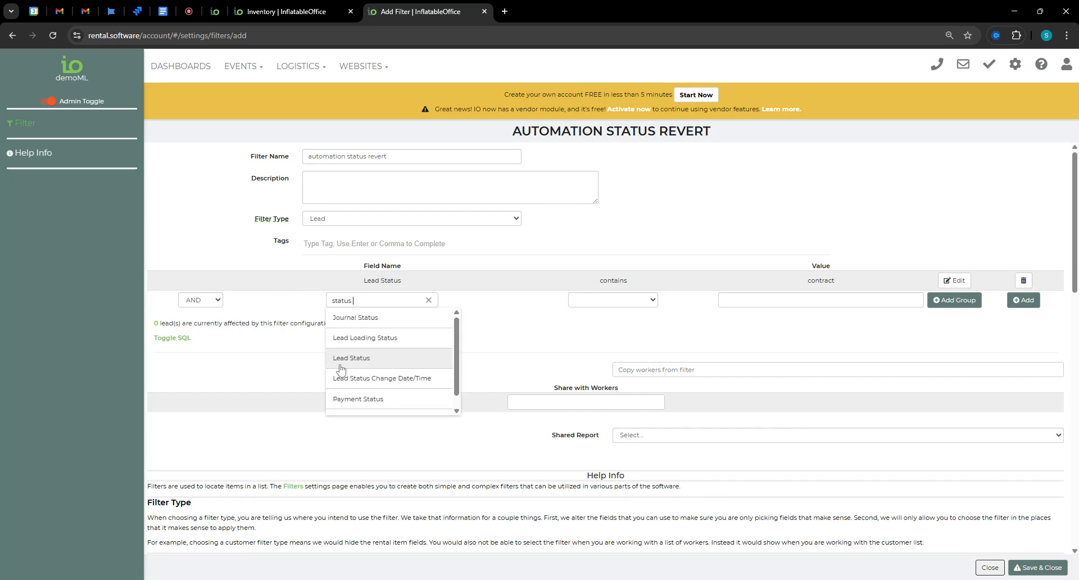
type("change")
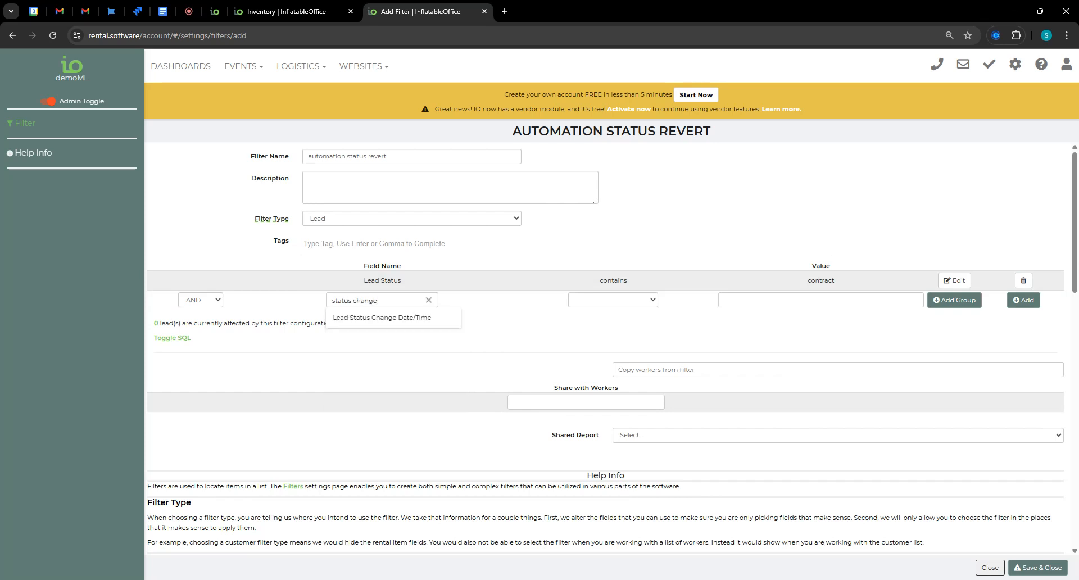
left_click(379, 318)
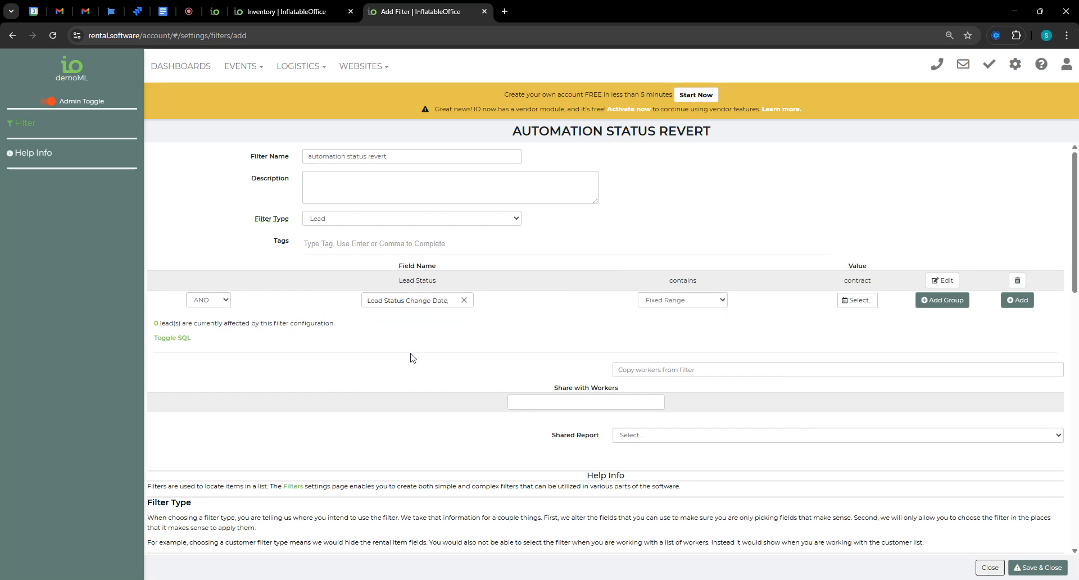
left_click(708, 304)
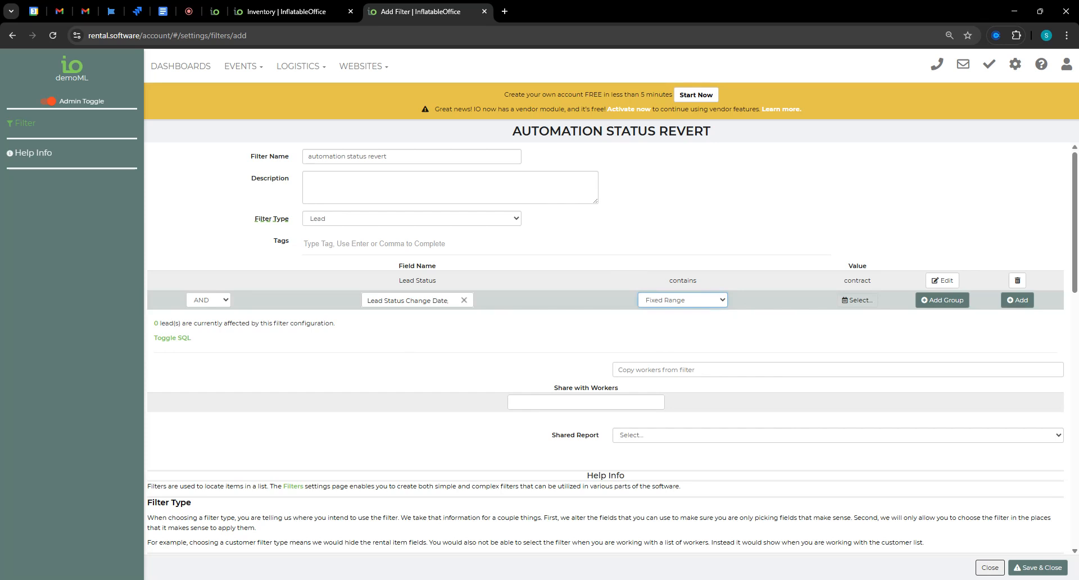
left_click(688, 391)
left_click(804, 300)
type("2")
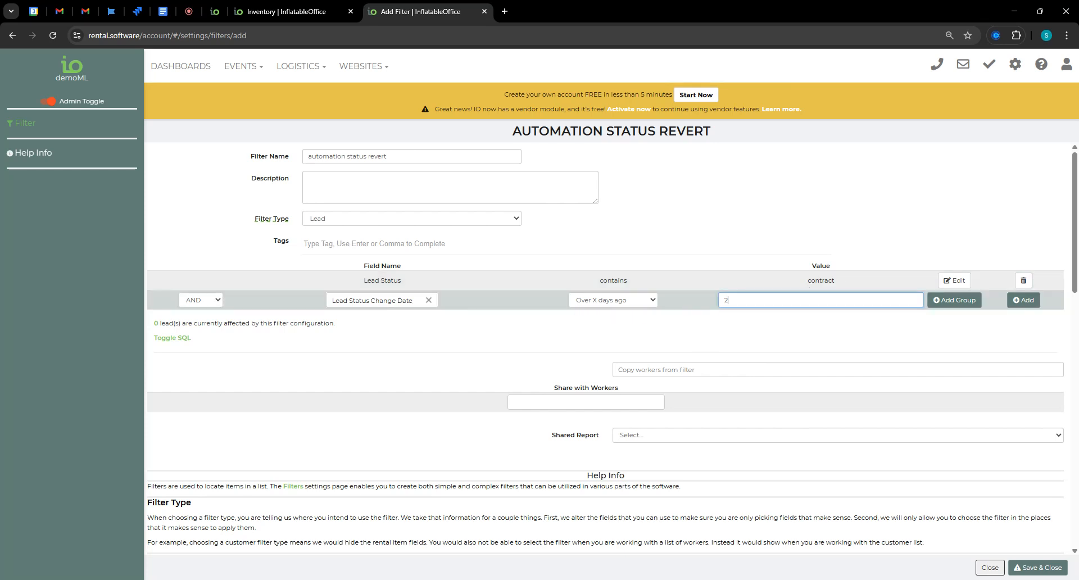
left_click(974, 305)
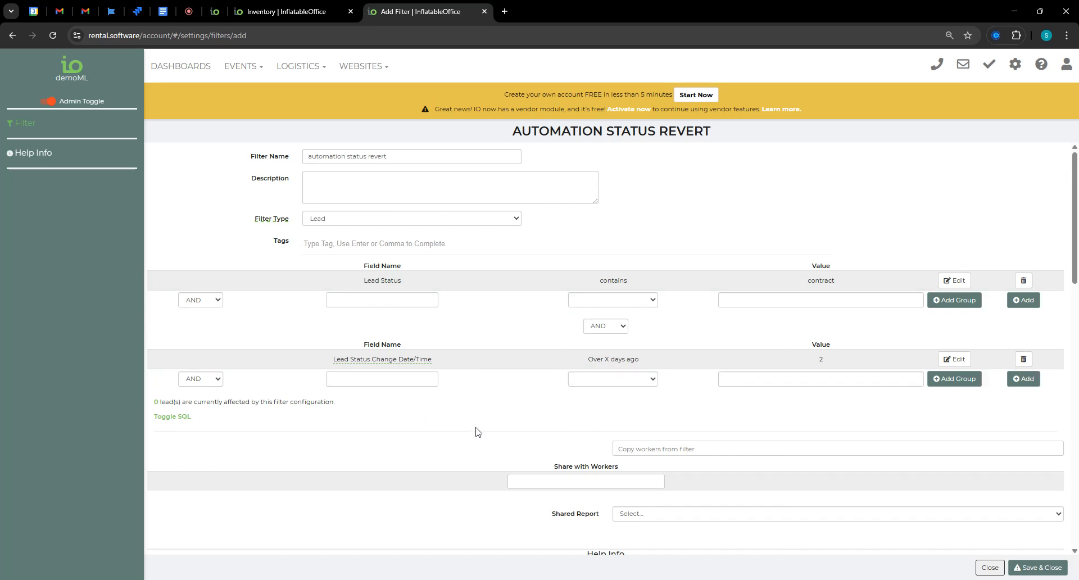
Step: Add another AND group with the condition Payment Amount equals 0, and save the filter
left_click(389, 379)
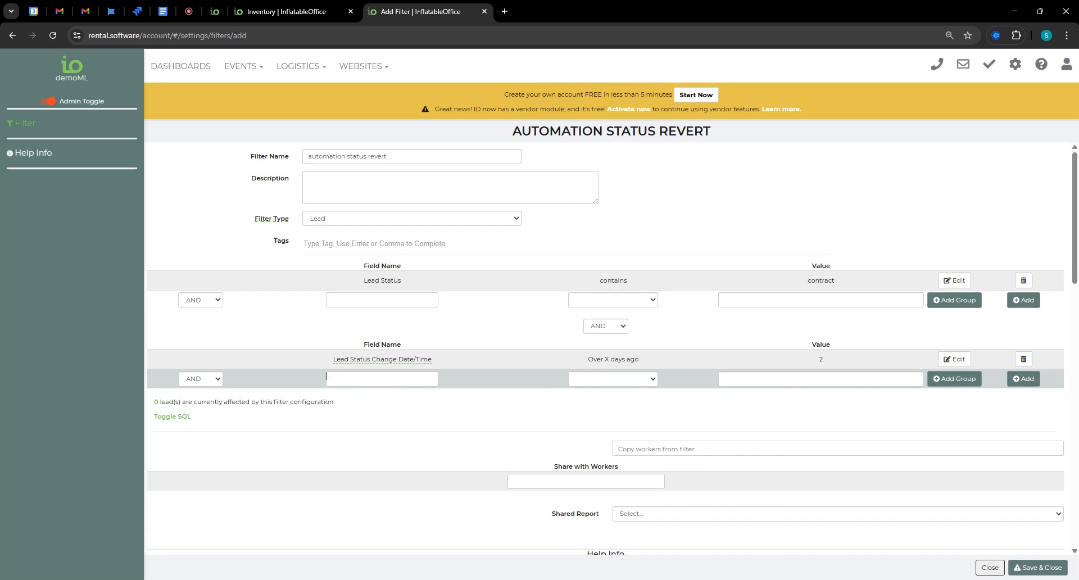
left_click(384, 380)
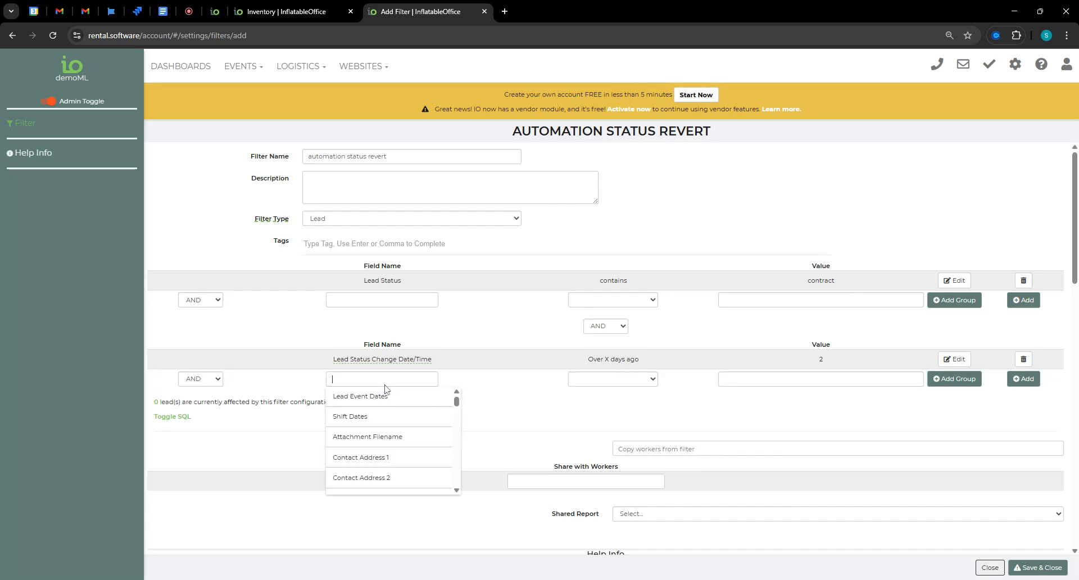
type("p")
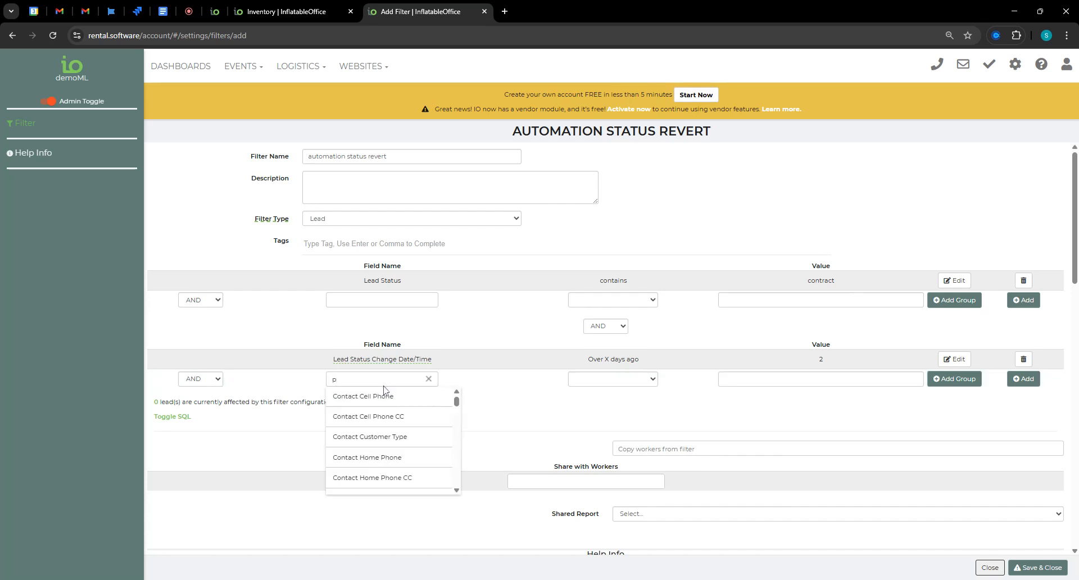
type("ayment")
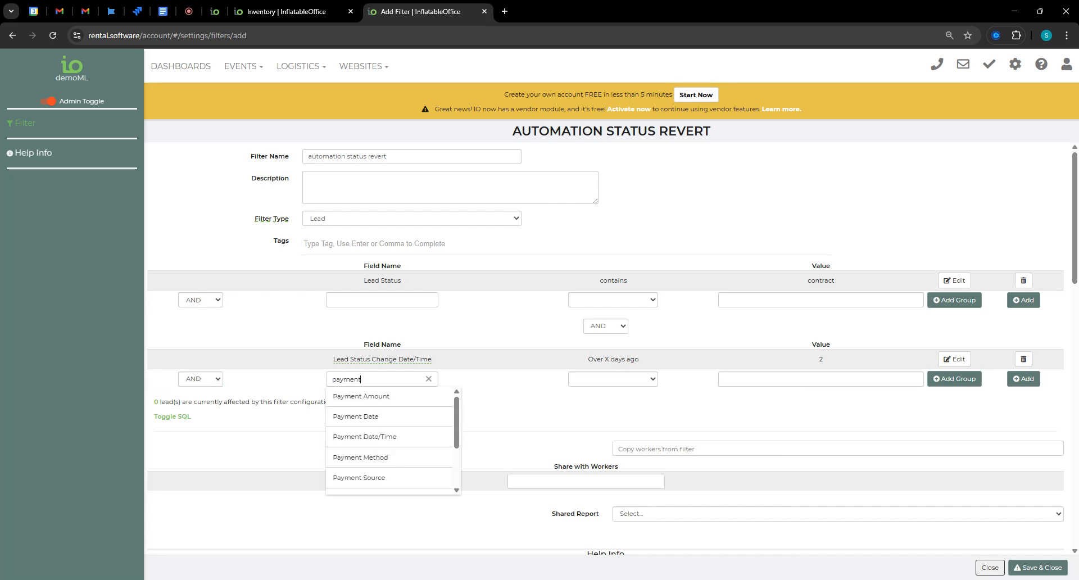
left_click(351, 403)
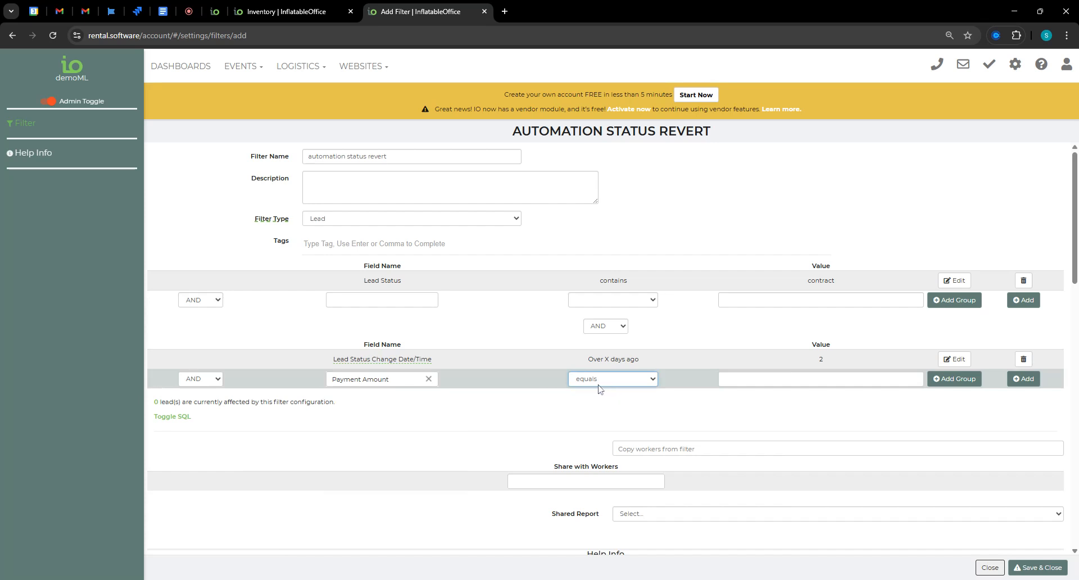
left_click(809, 379)
type("0")
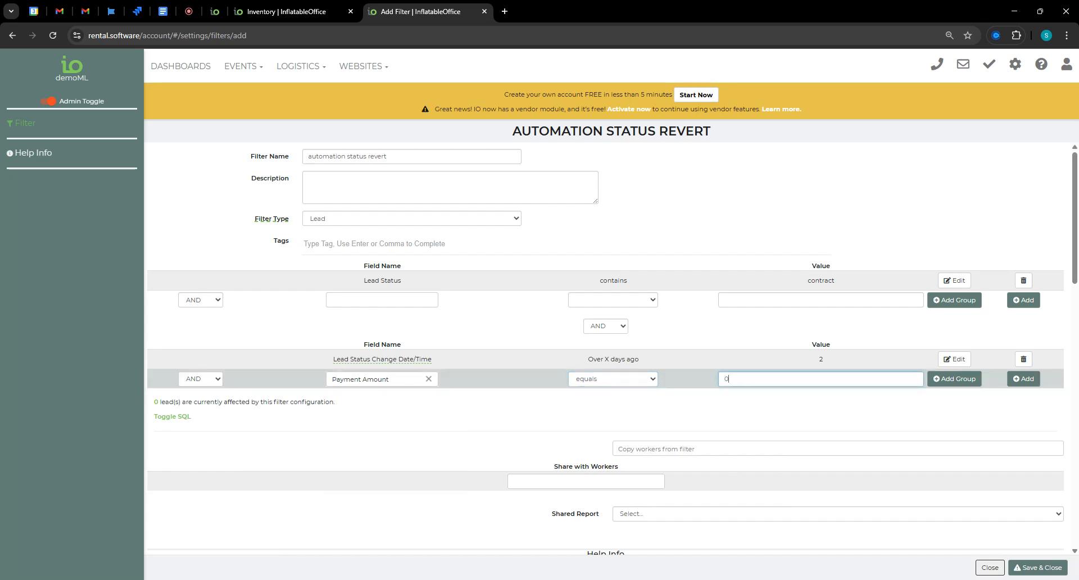
left_click(950, 381)
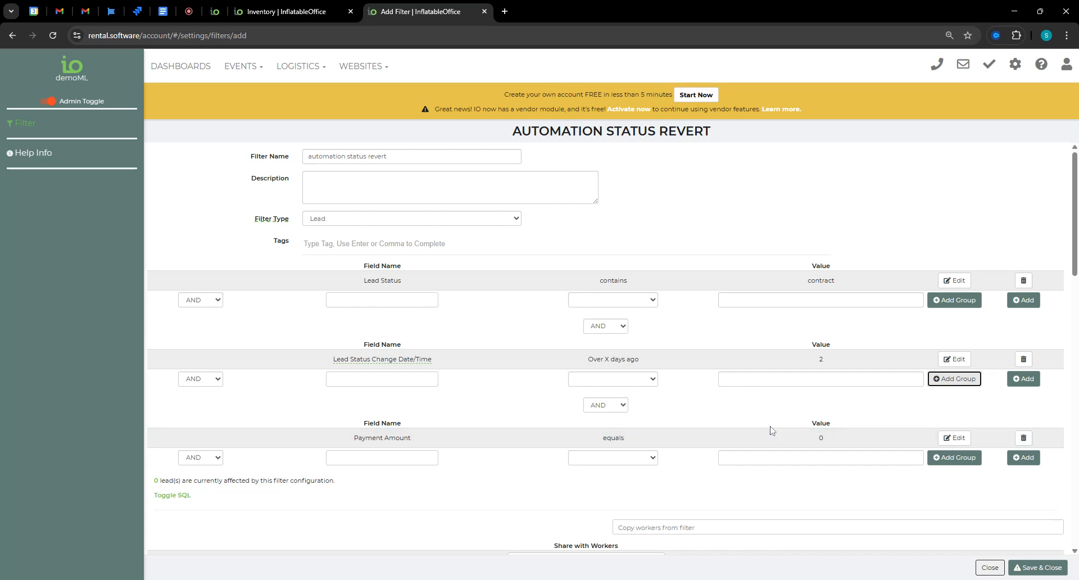
left_click(1037, 567)
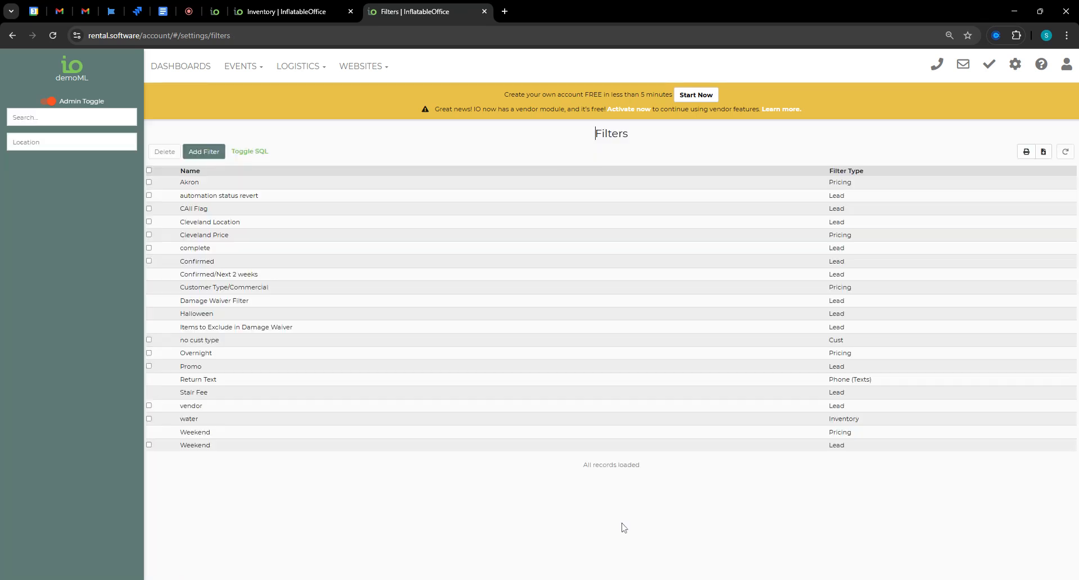
Step: Create a new automation in the Automations settings and name it "revert status"
left_click(1014, 63)
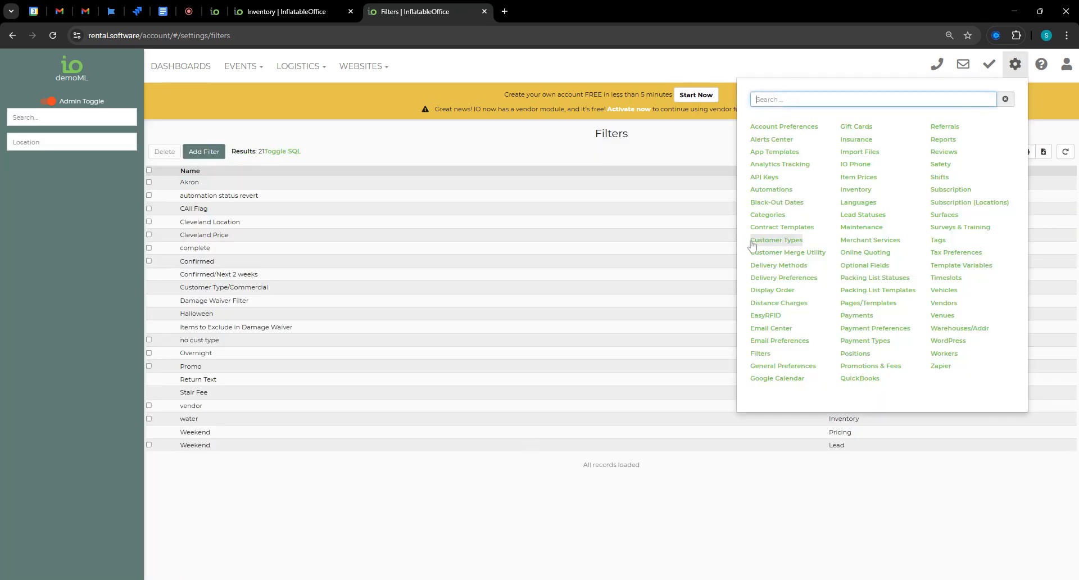
left_click(767, 190)
left_click(213, 151)
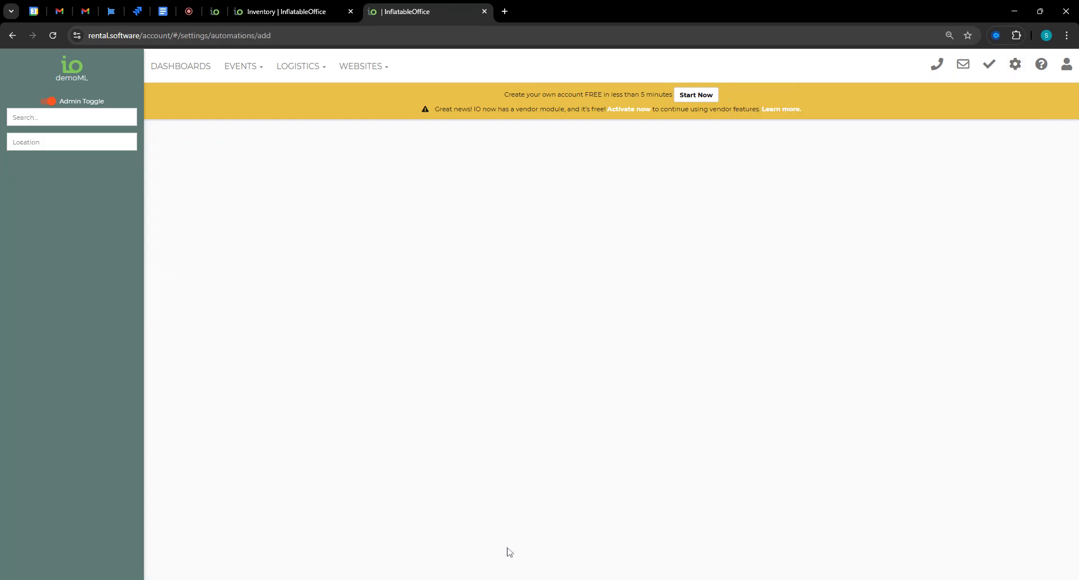
left_click(338, 157)
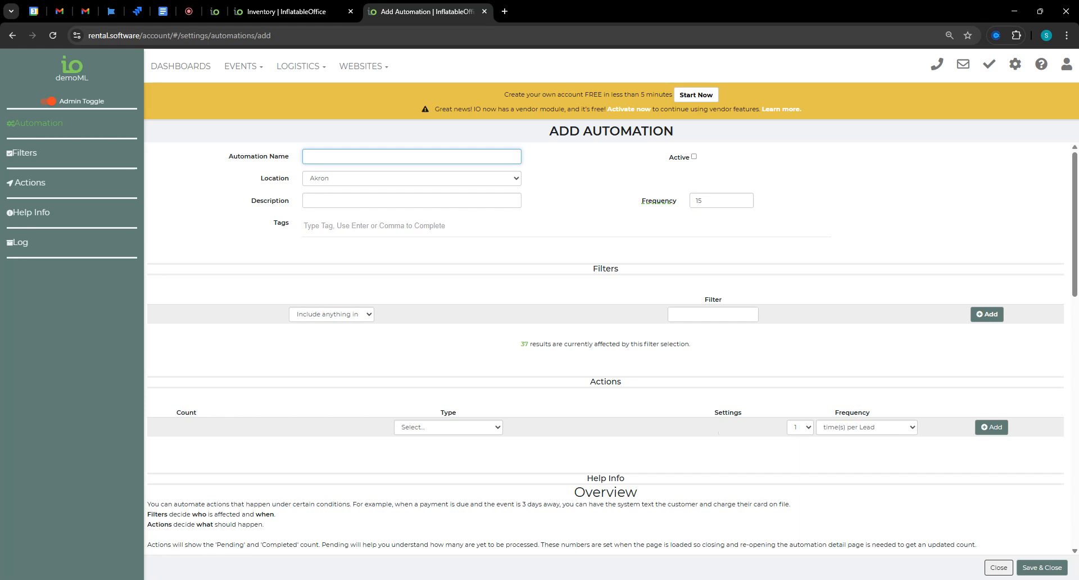
type("rre")
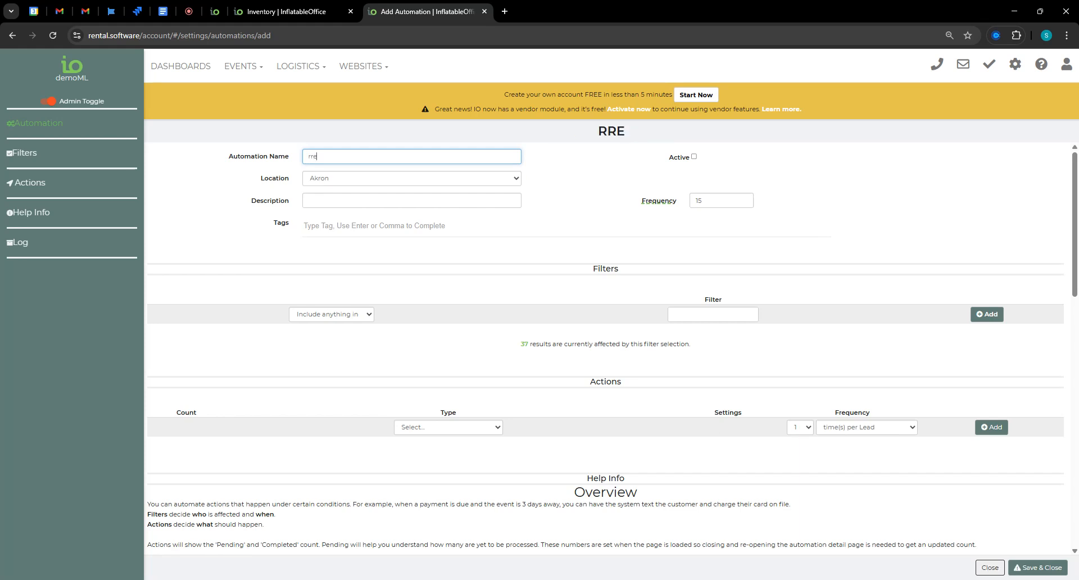
key("BackSpace")
key("BackSpace")
type("ever t")
key("BackSpace")
key("BackSpace")
type("t status")
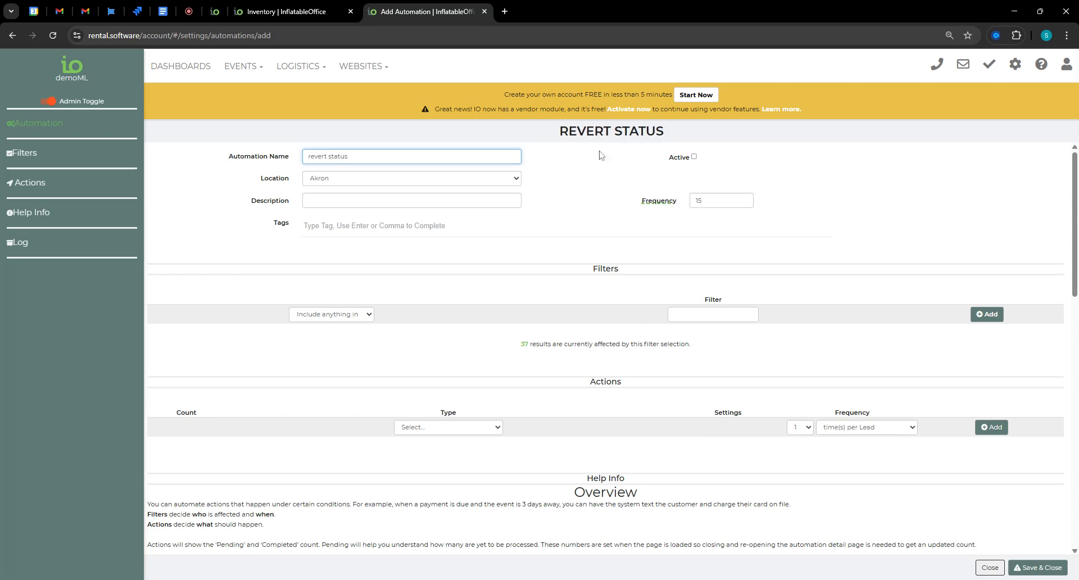
Step: Add the "automation status revert" lead filter to the automation with the "Include anything in" option
left_click(340, 317)
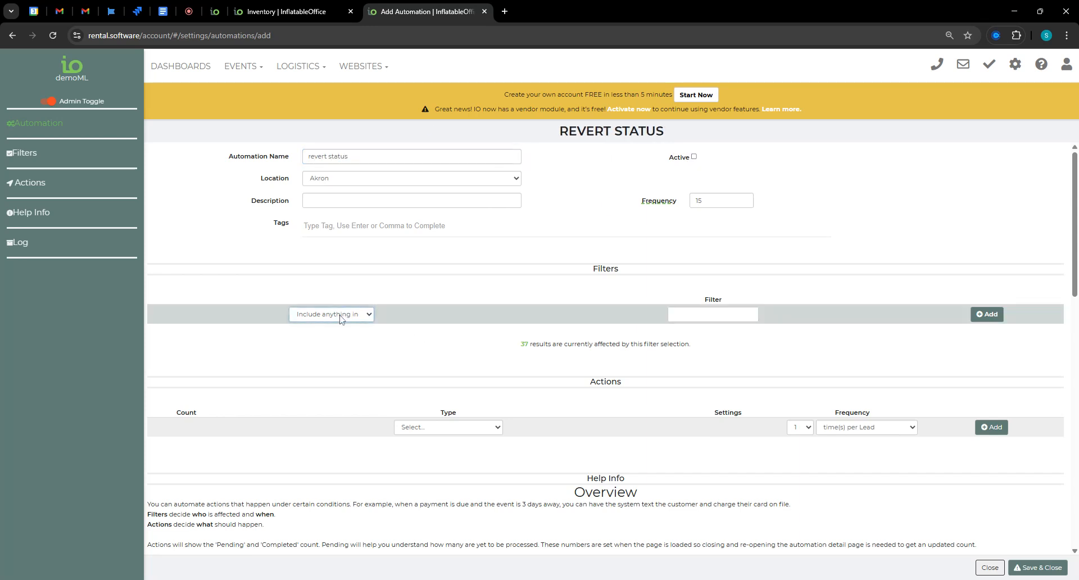
left_click(673, 315)
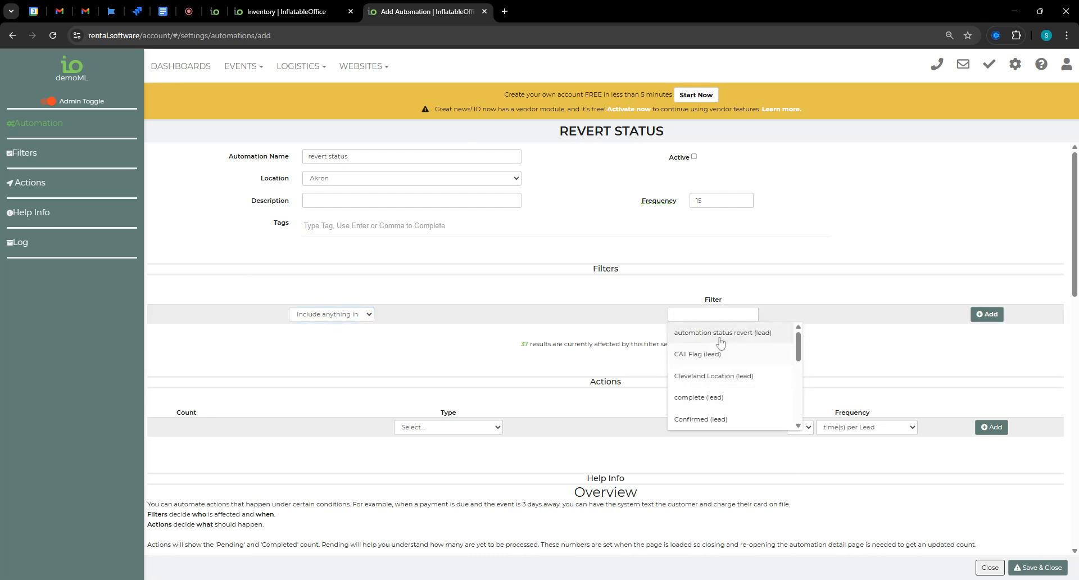
left_click(741, 333)
left_click(993, 315)
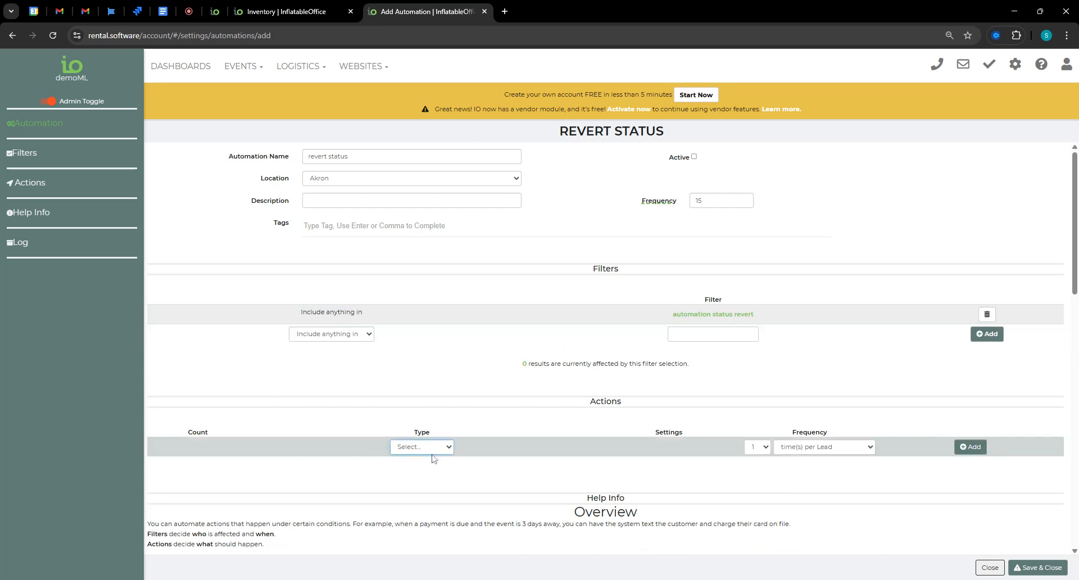
Step: Add a set status action with the status Quote, 1 time(s) per Lead, and close the automation without saving
left_click(424, 522)
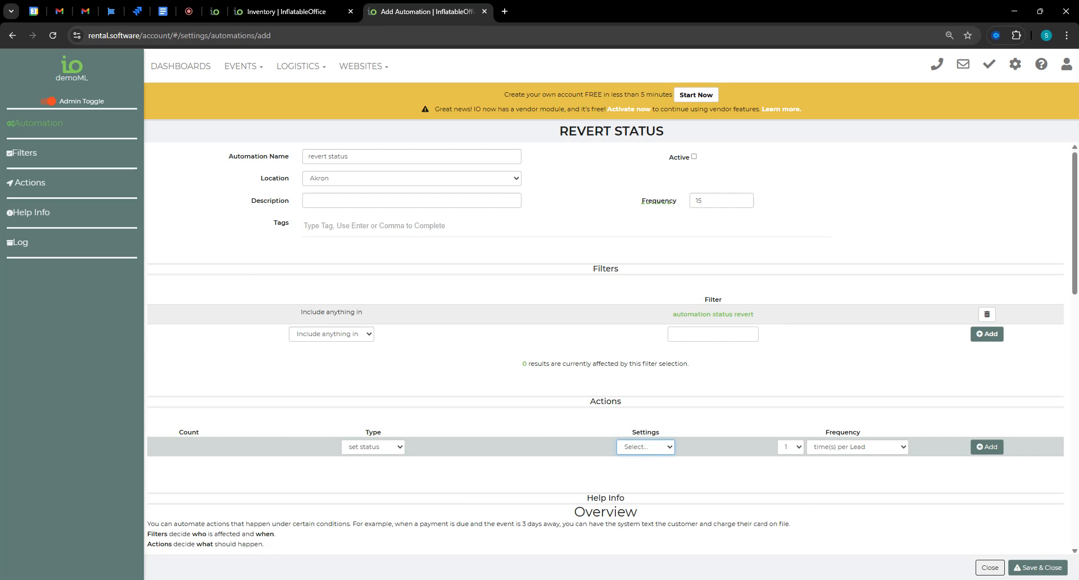
left_click(642, 475)
left_click(733, 484)
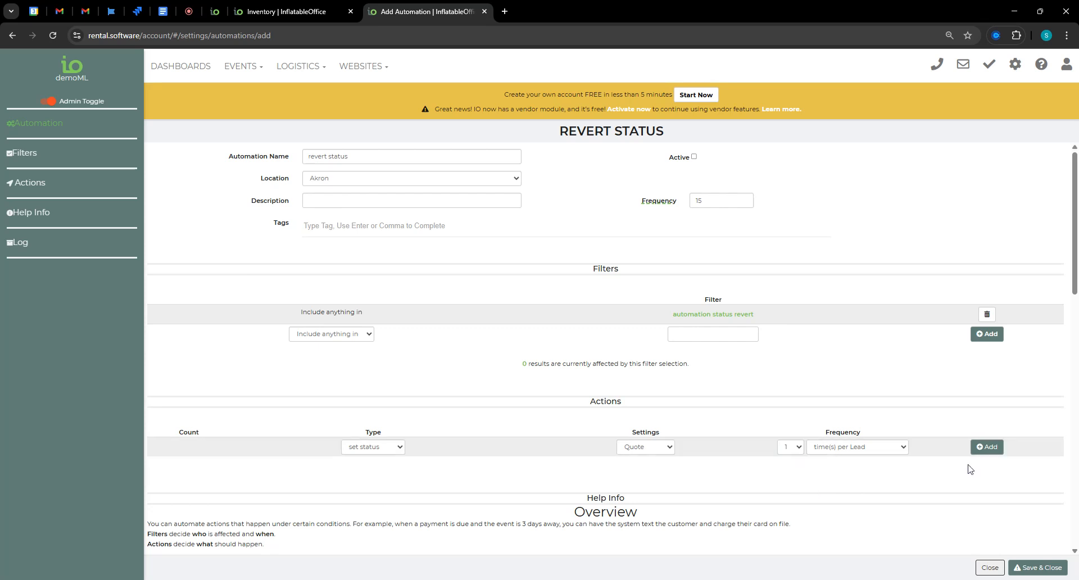
left_click(868, 448)
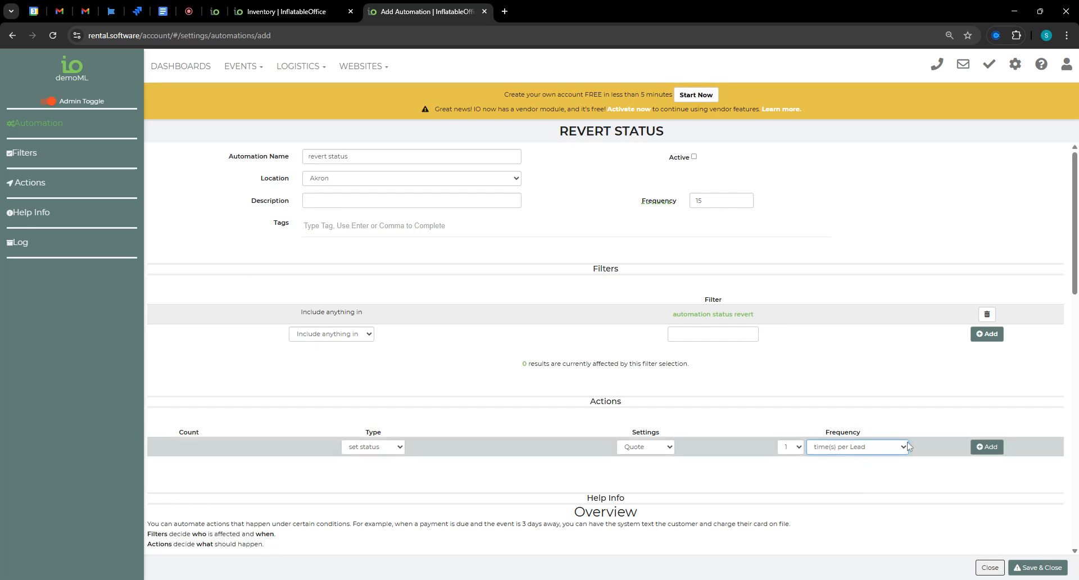
left_click(987, 447)
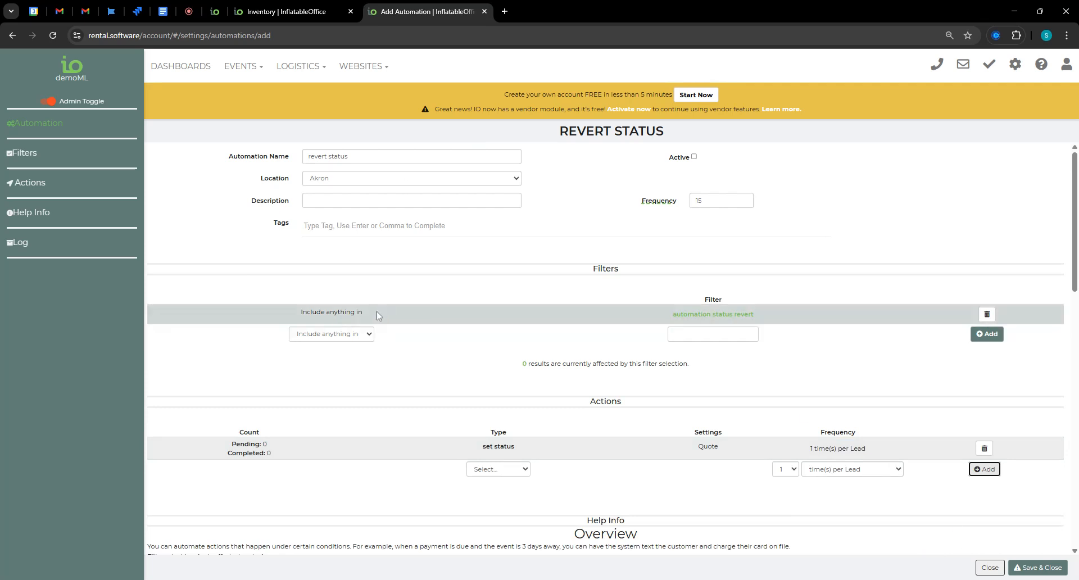
left_click(989, 567)
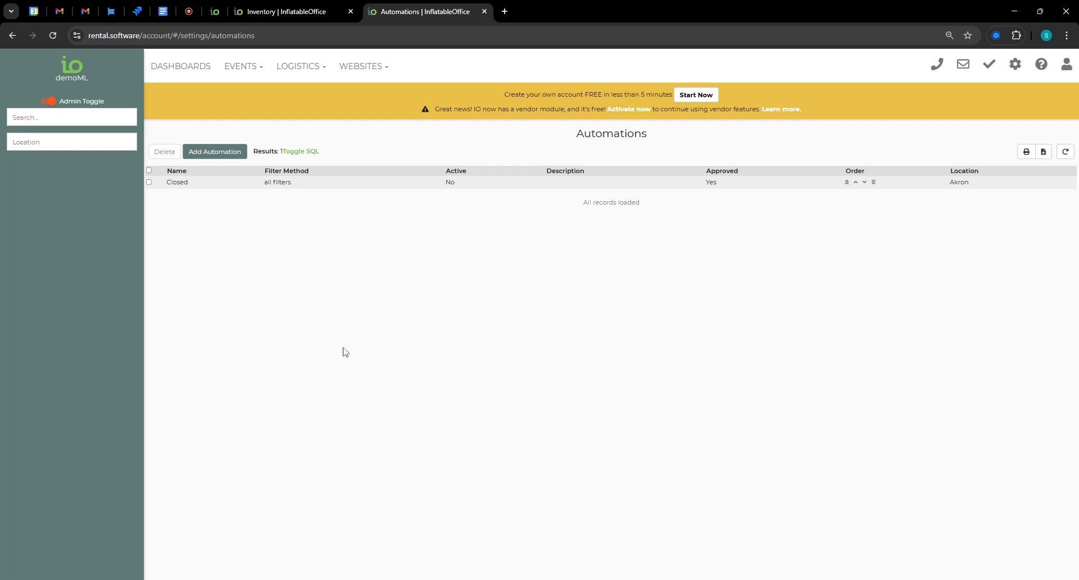
Step: Start a new filter in the Filters settings and examine the field names available for the Lead filter type
left_click(1013, 64)
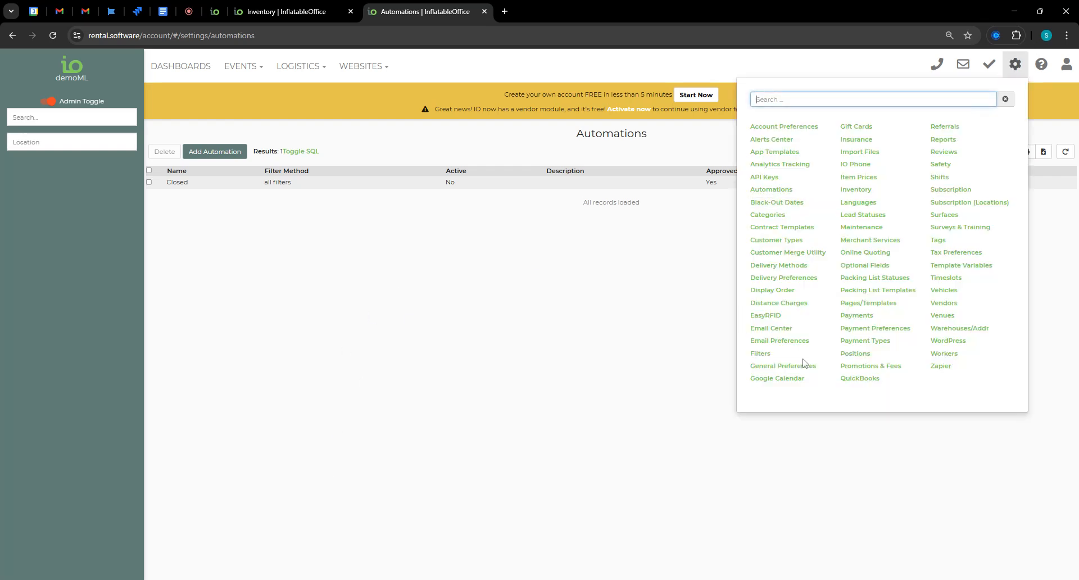
left_click(760, 353)
left_click(204, 151)
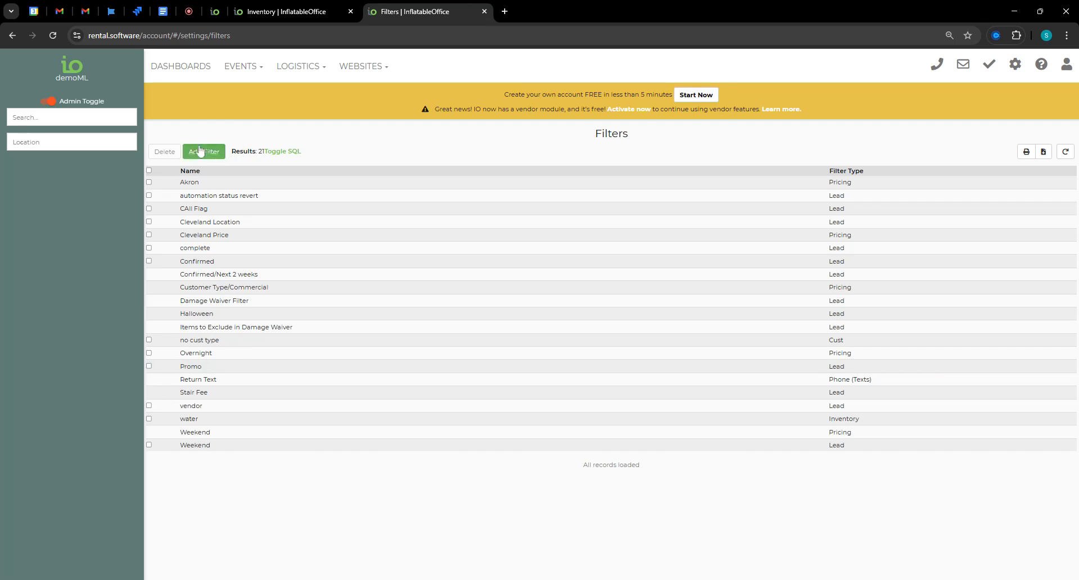
scroll(354, 357, "down", 10)
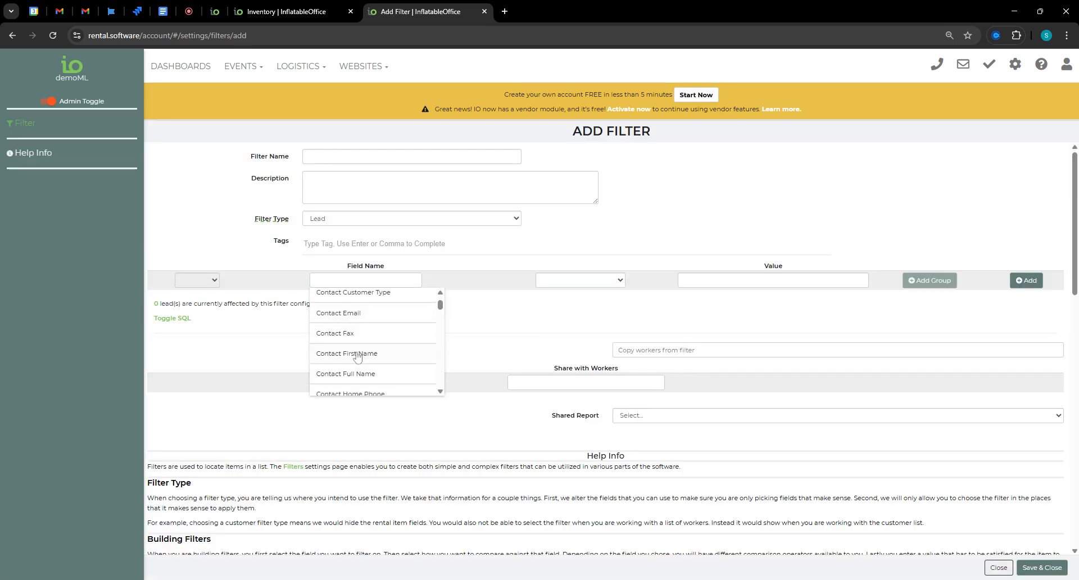
scroll(357, 358, "down", 10)
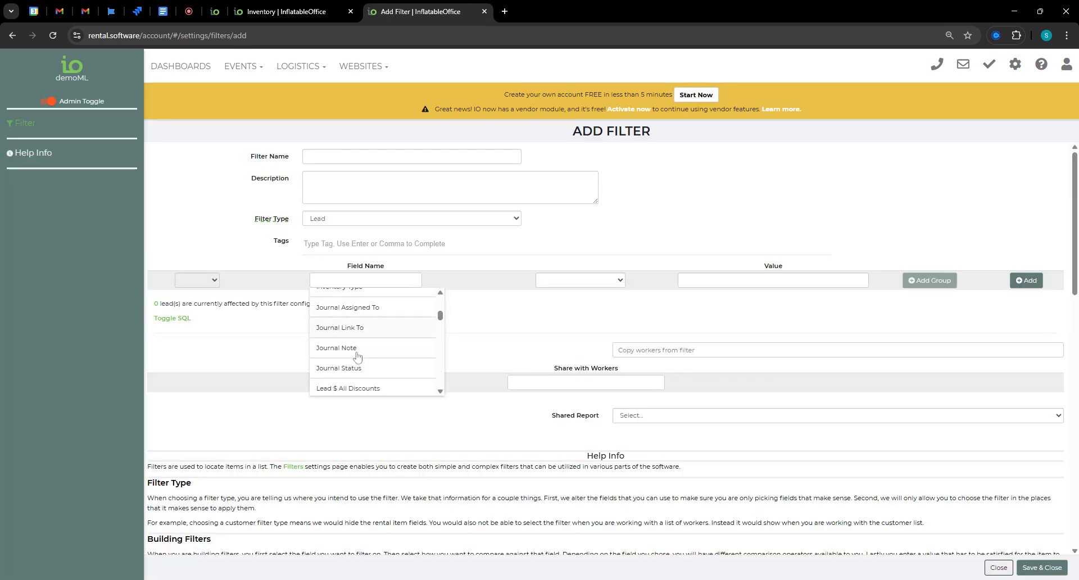
scroll(358, 361, "down", 10)
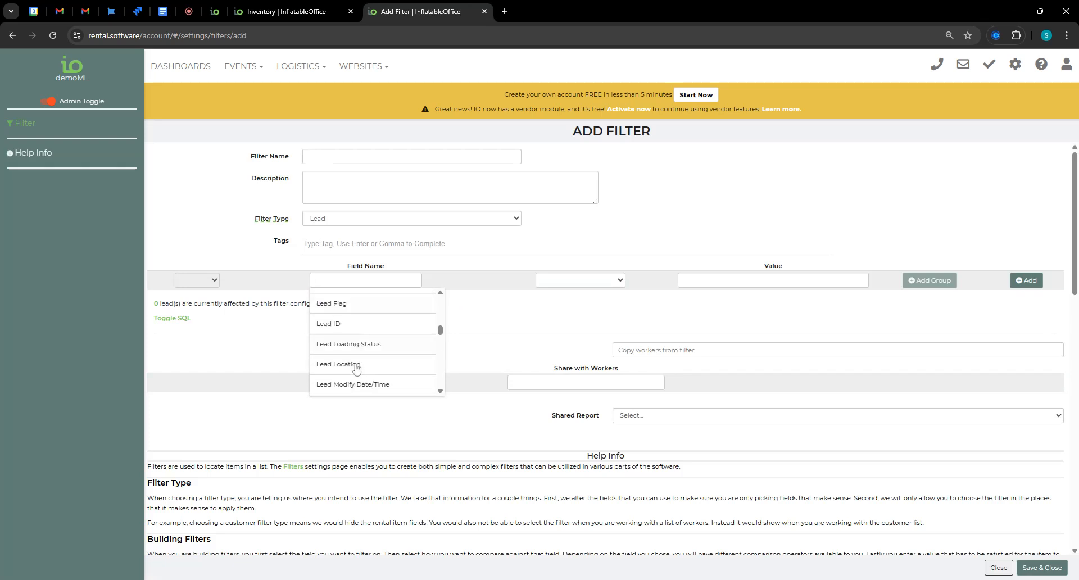
scroll(353, 375, "down", 6)
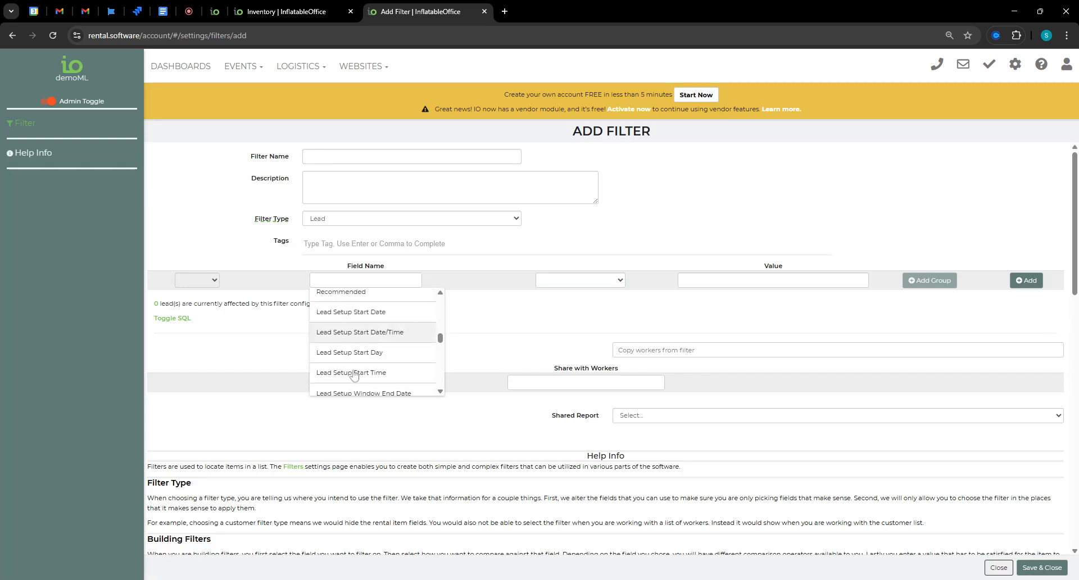
scroll(387, 359, "down", 6)
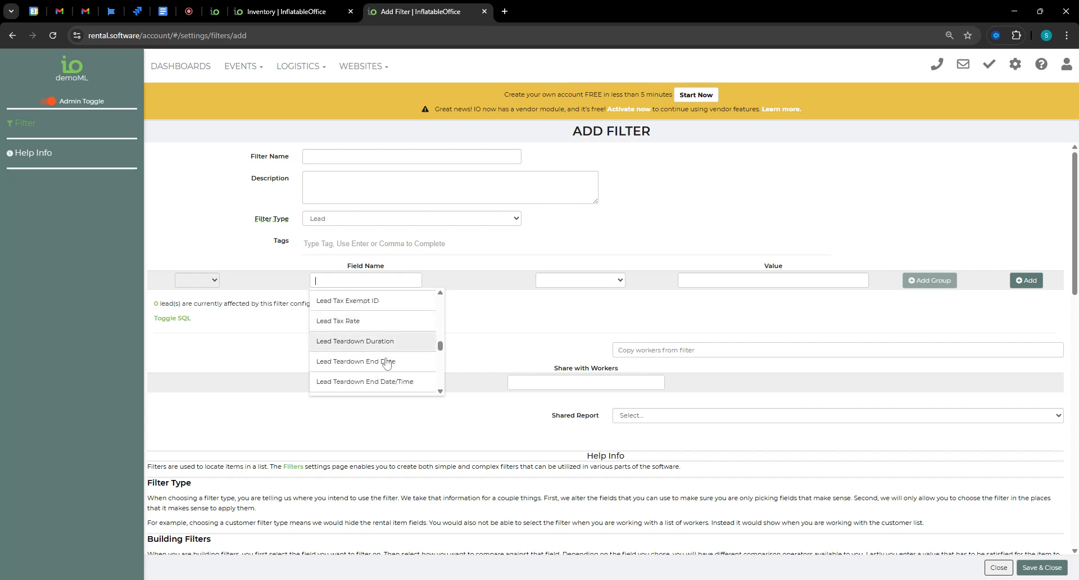
scroll(383, 371, "down", 10)
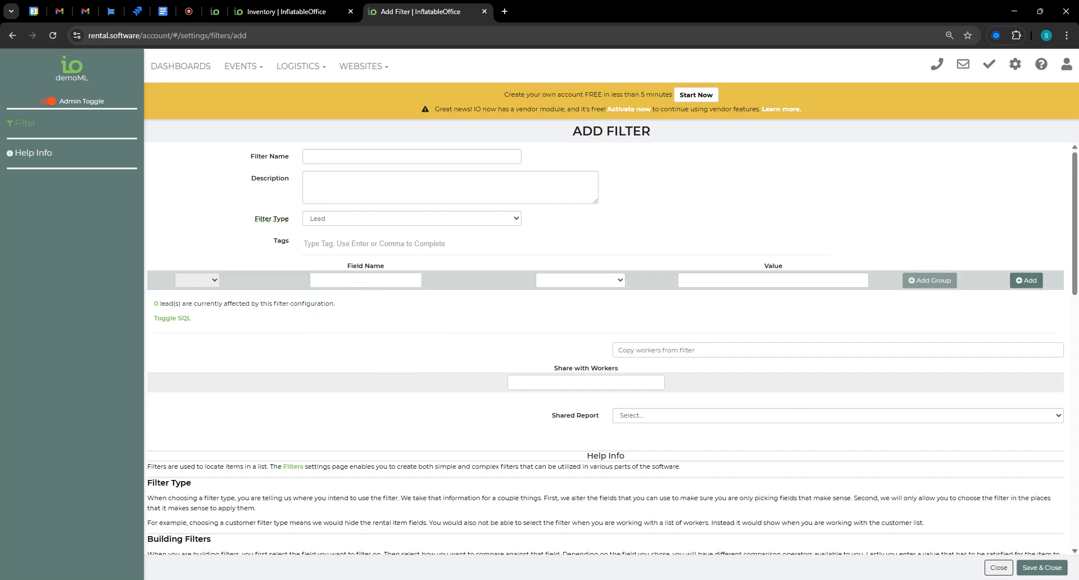
scroll(365, 346, "down", 3)
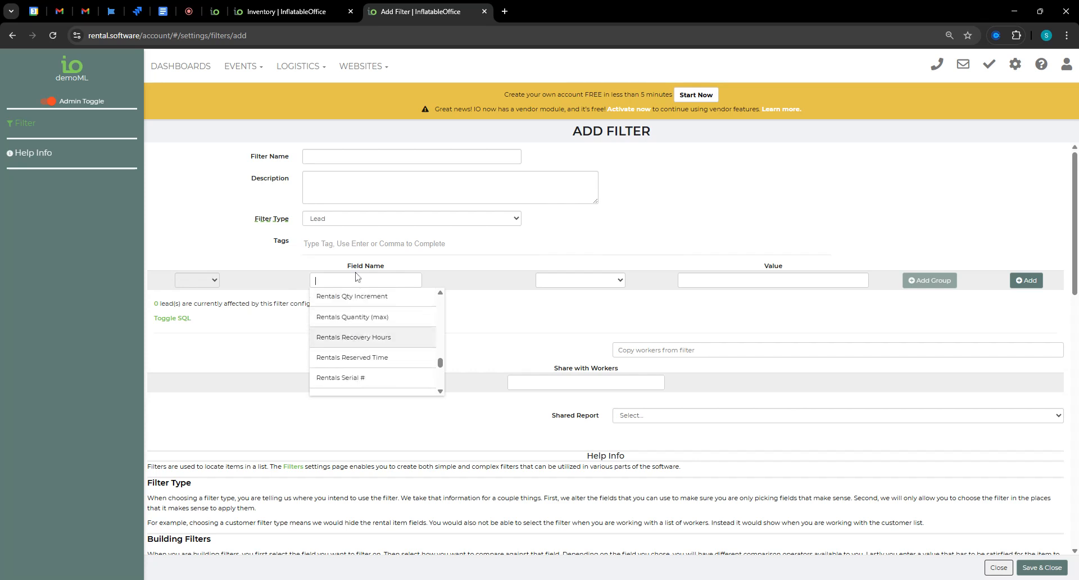
Step: Search the filter's field names for "rental", clear the search, and look over the field list again
type("re")
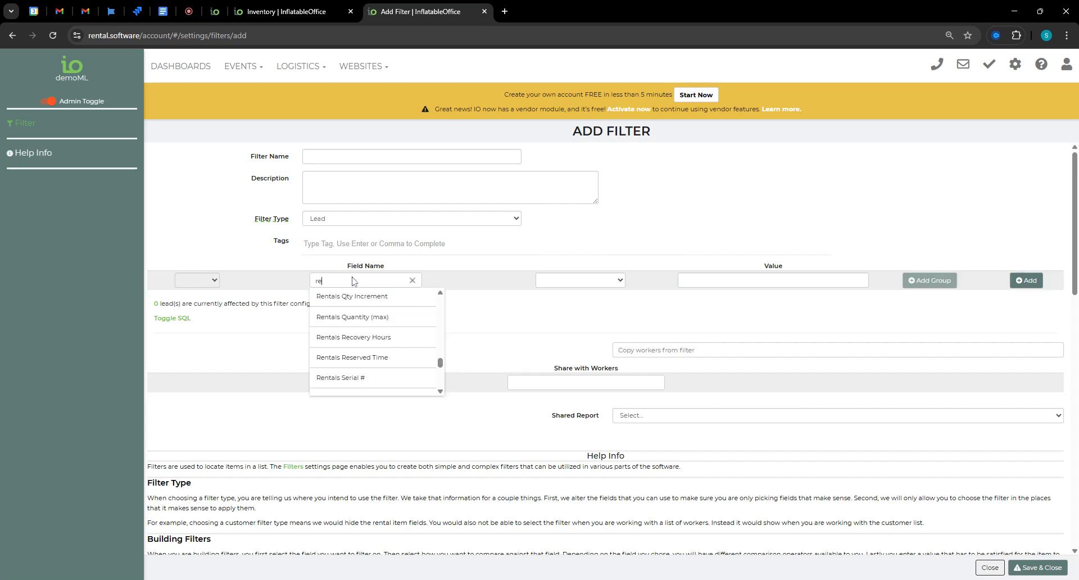
type("ntal")
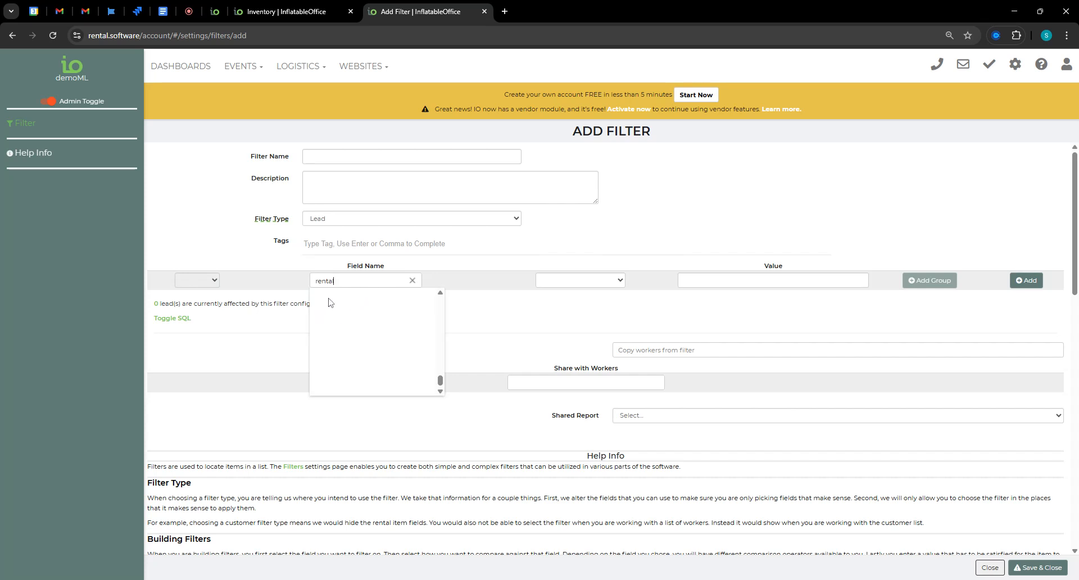
key("Escape")
left_click(413, 281)
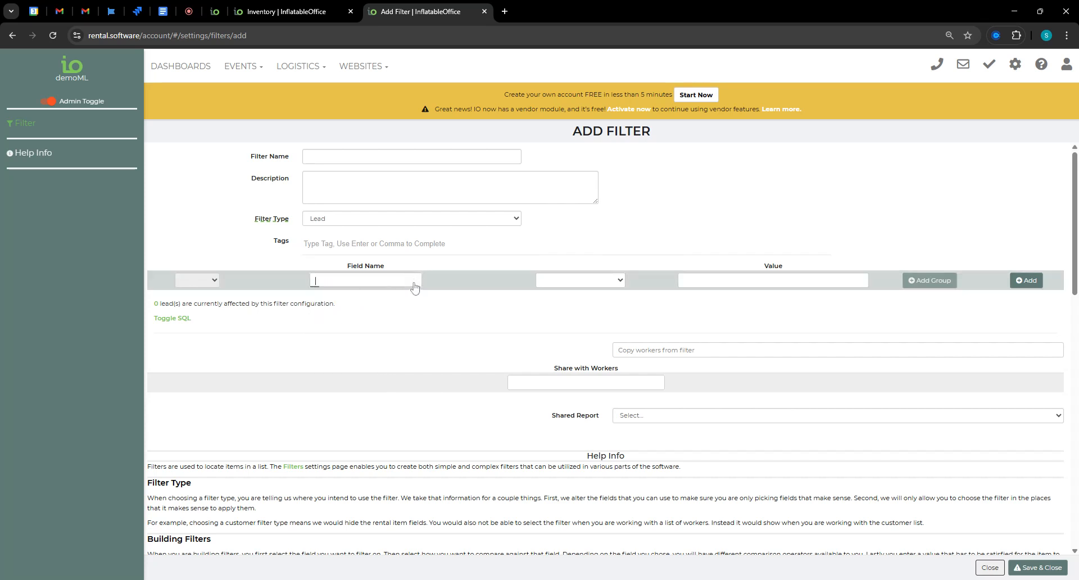
left_click(330, 281)
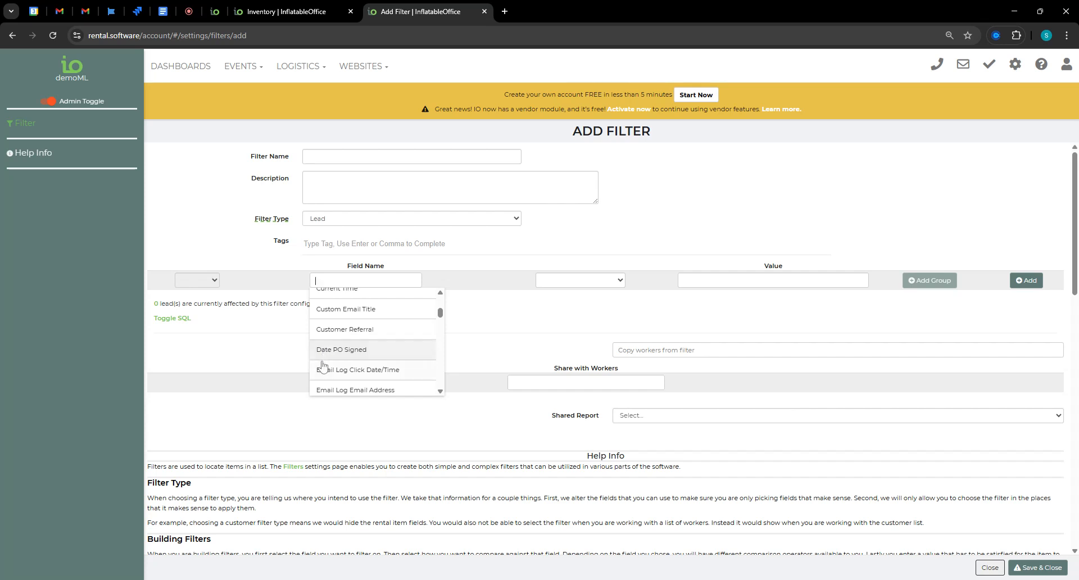
left_click(261, 353)
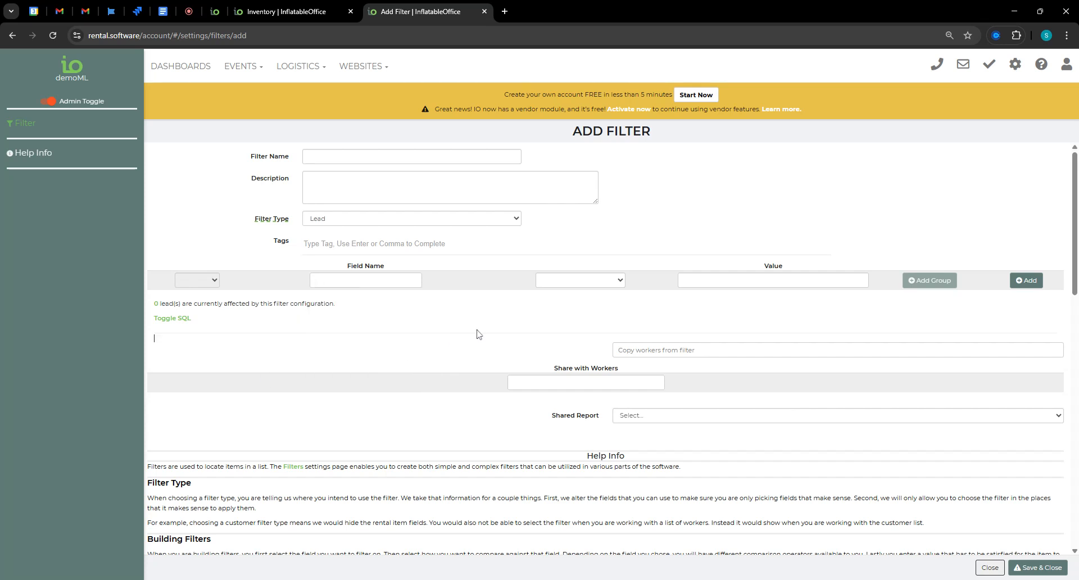